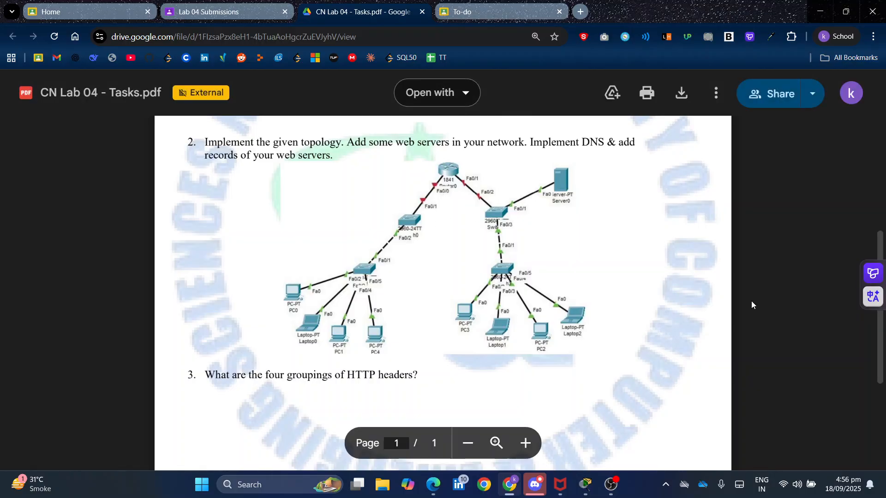
pyautogui.press('F1')
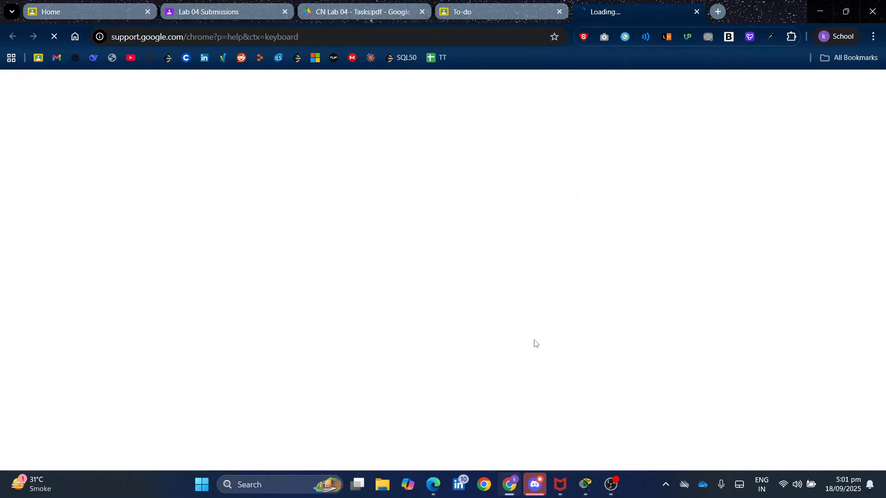
pyautogui.click(697, 12)
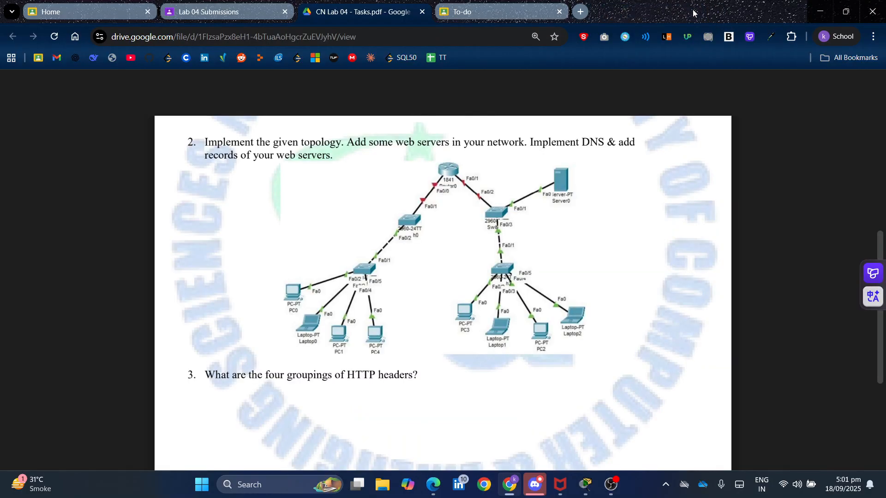
pyautogui.hotkey('alt', 'Tab')
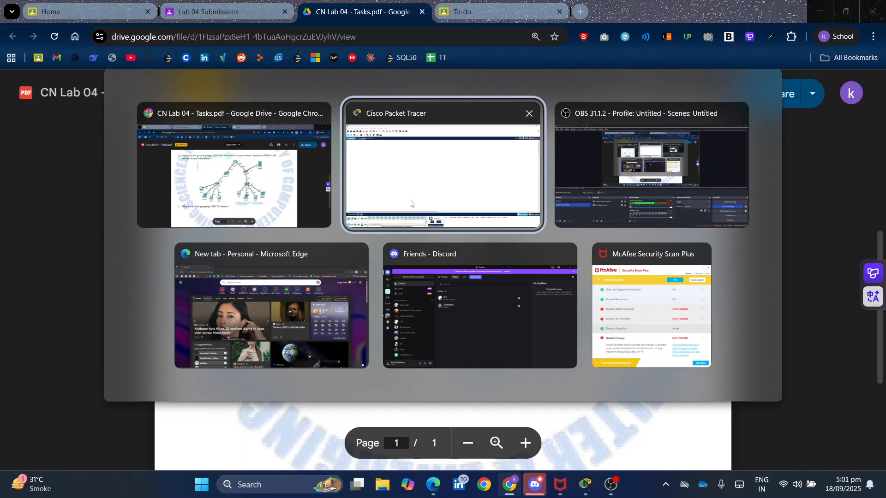
pyautogui.press('Escape')
pyautogui.hotkey('alt', 'Tab')
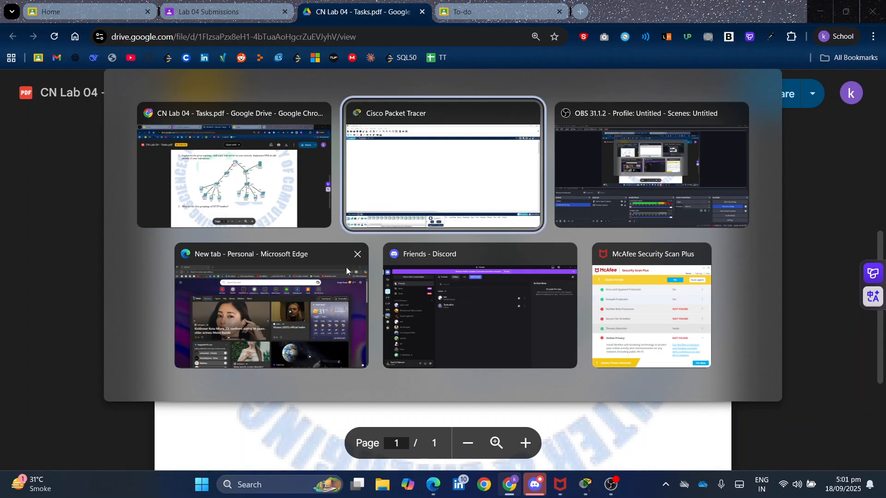
pyautogui.click(293, 206)
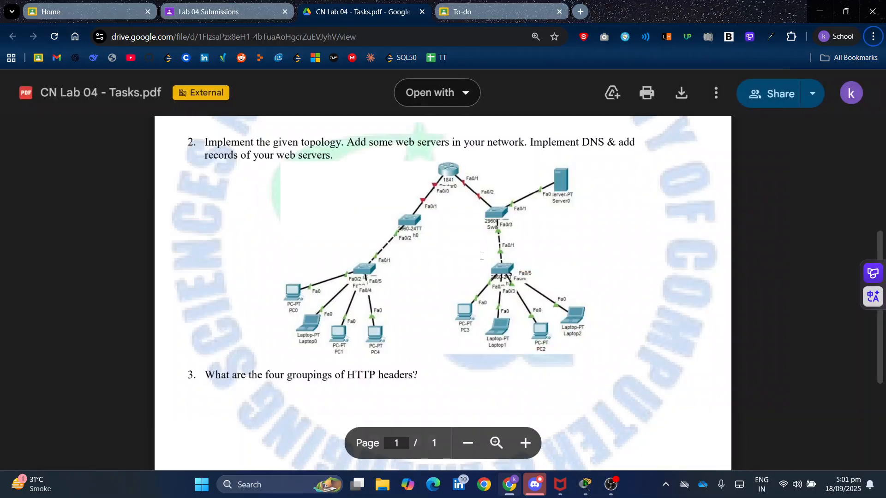
# Check the task 2 topology diagram in the lab PDF and switch to Cisco Packet Tracer.
pyautogui.hotkey('alt', 'Tab')
pyautogui.hotkey('alt', 'Tab')
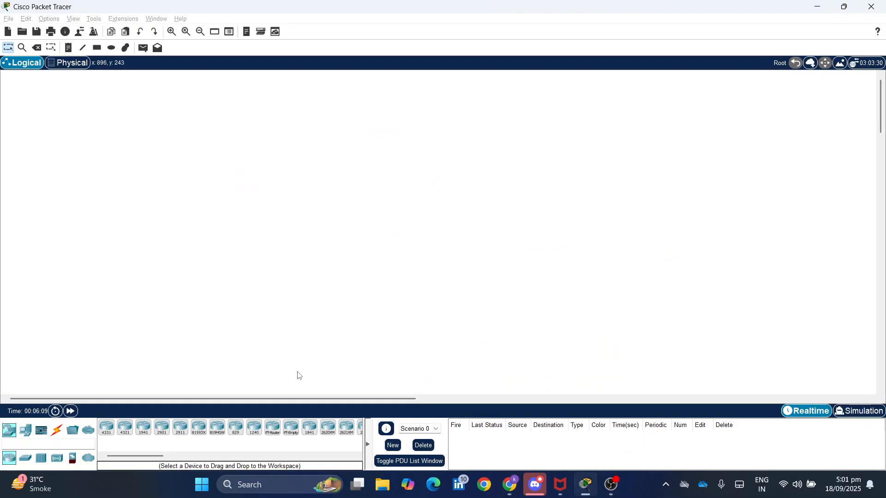
pyautogui.hotkey('alt', 'Tab')
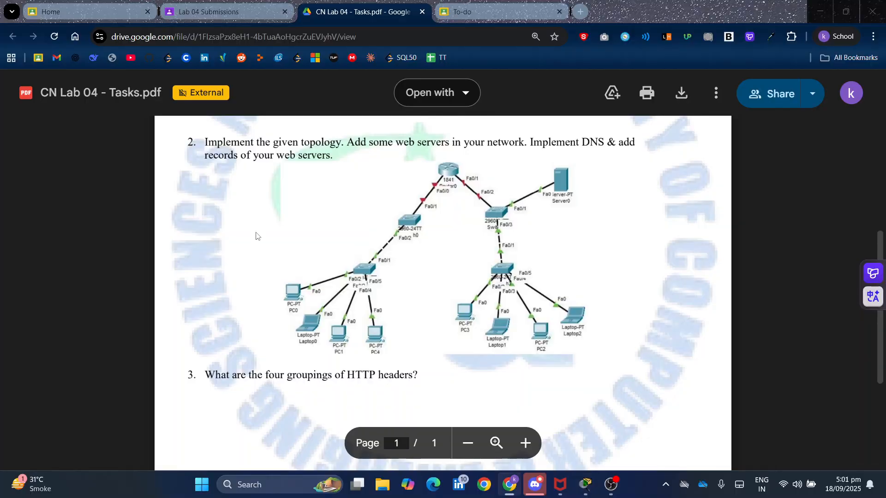
pyautogui.hotkey('alt', 'Tab')
# Place a PC with a laptop to its right in the lower-left area of the empty logical workspace.
pyautogui.click(25, 430)
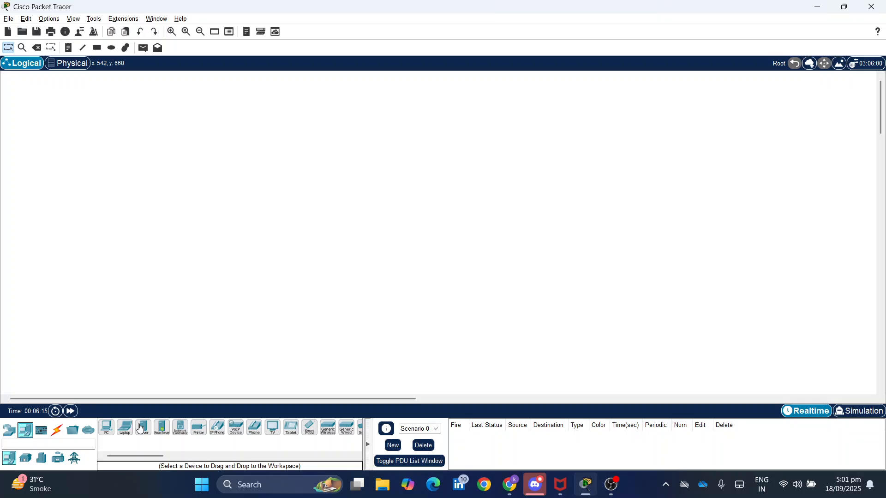
pyautogui.click(108, 430)
pyautogui.click(209, 287)
pyautogui.click(125, 429)
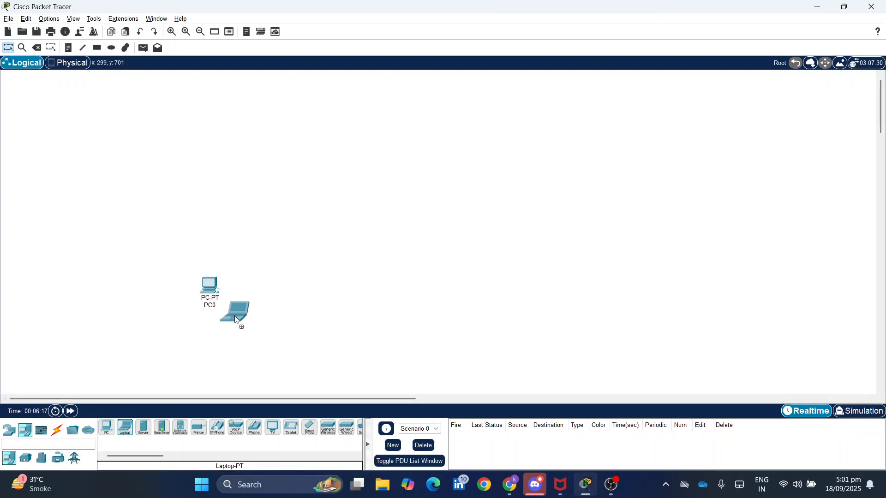
pyautogui.click(260, 301)
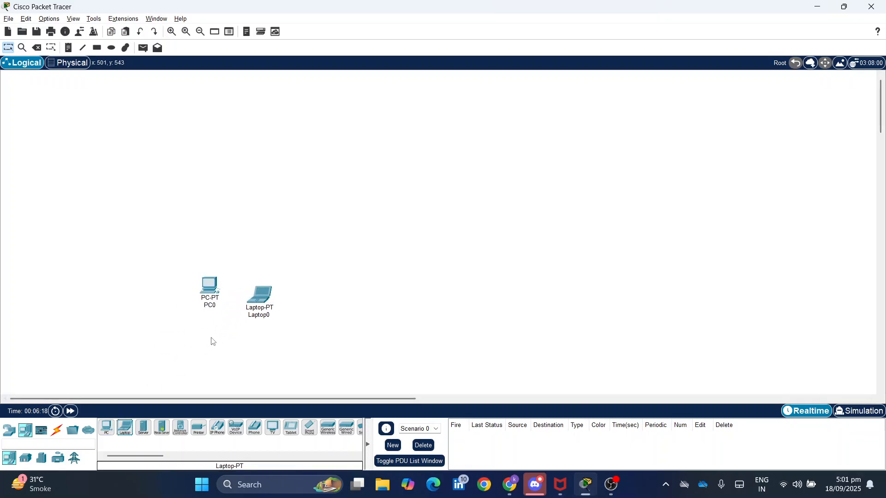
# Add two more PCs to the right of the laptop, arranging the four end devices in a row.
pyautogui.click(108, 430)
pyautogui.click(328, 303)
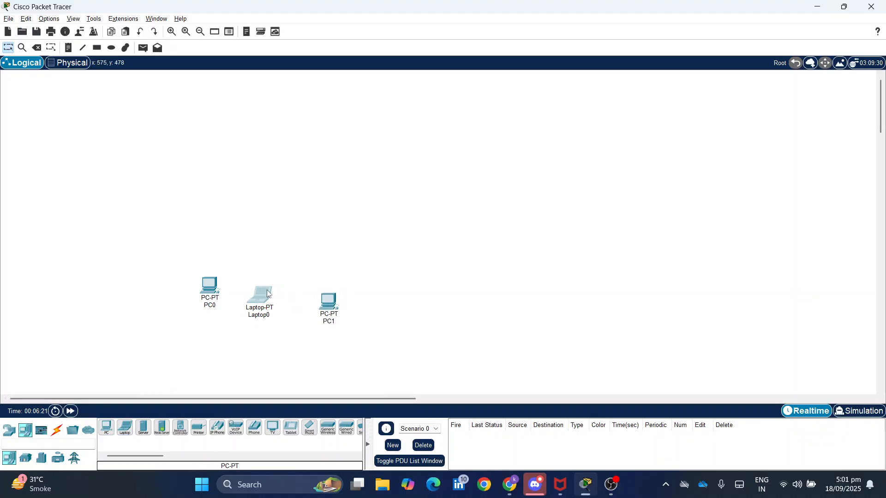
pyautogui.moveTo(269, 294); pyautogui.dragTo(271, 285)
pyautogui.moveTo(333, 306); pyautogui.dragTo(321, 291)
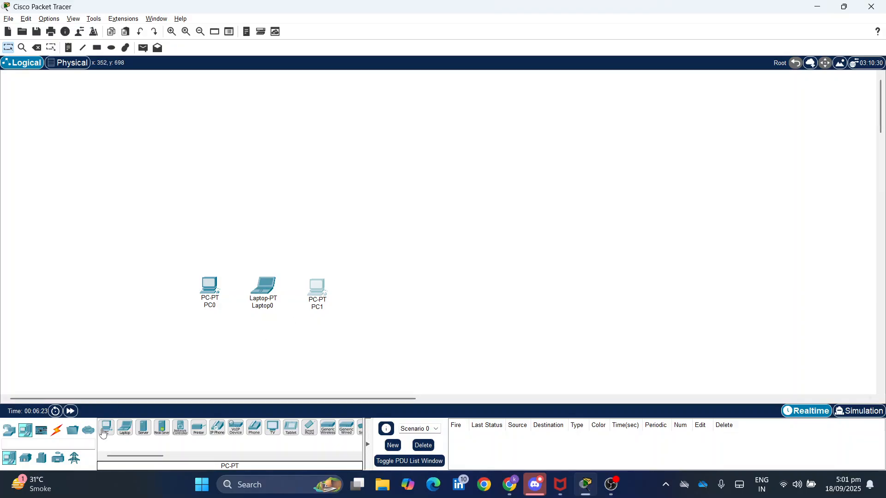
pyautogui.click(370, 297)
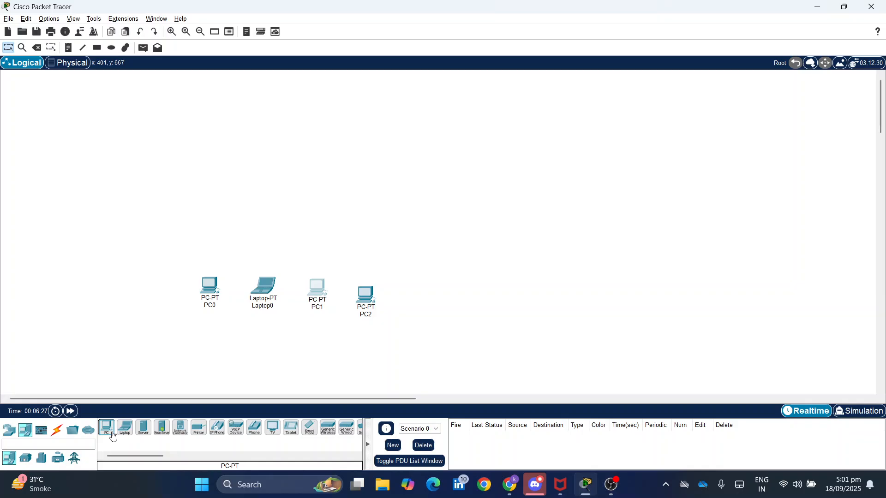
# Place two 2960 switches one above the other over the row of end devices, with a clear gap between them.
pyautogui.click(9, 430)
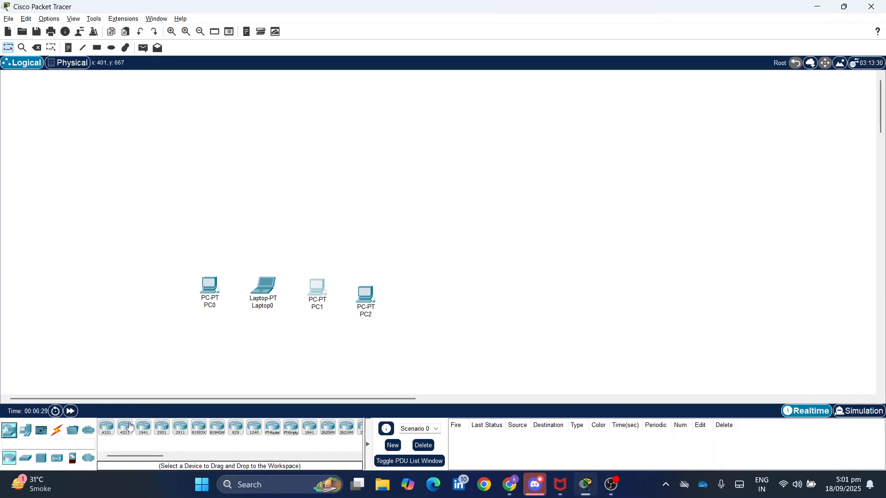
pyautogui.click(25, 458)
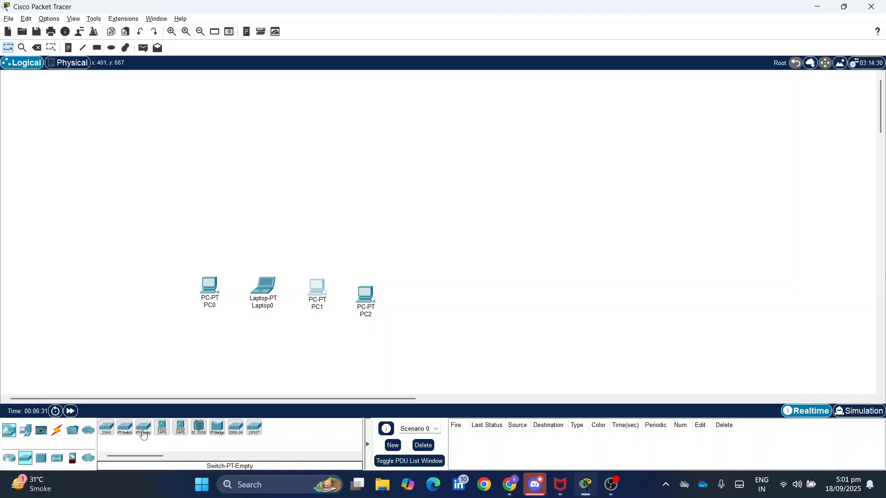
pyautogui.click(107, 428)
pyautogui.click(302, 235)
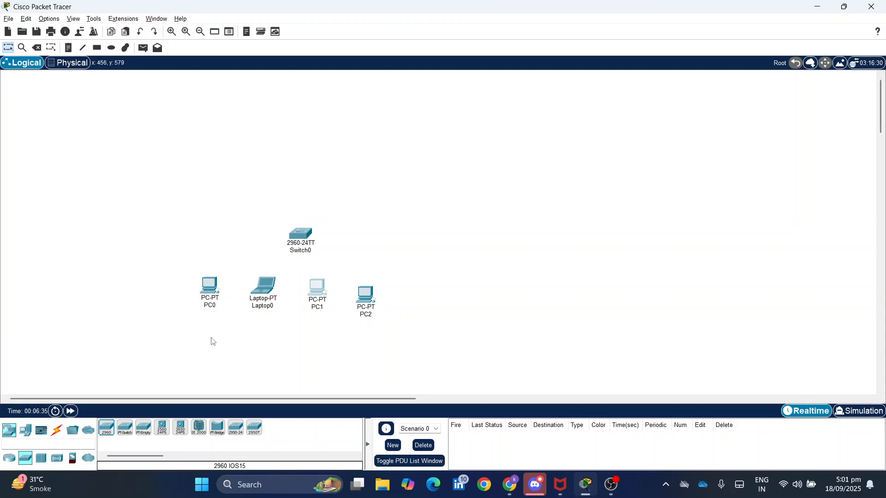
pyautogui.click(114, 424)
pyautogui.click(305, 205)
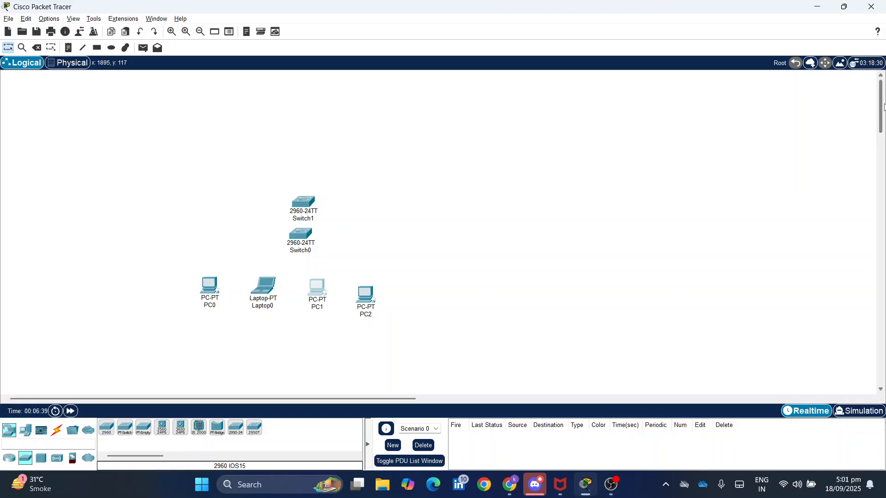
pyautogui.moveTo(290, 207); pyautogui.dragTo(298, 194)
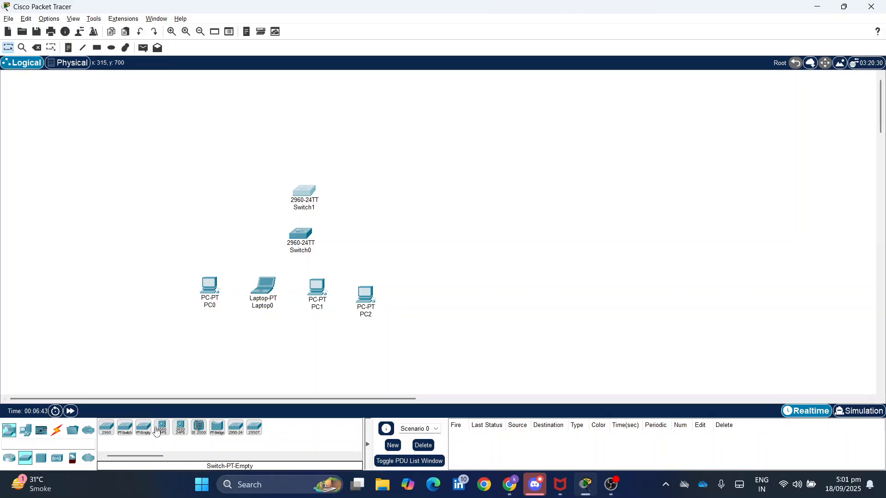
# Add an 1841 router above and to the right of the two switches, matching the lab diagram.
pyautogui.click(9, 459)
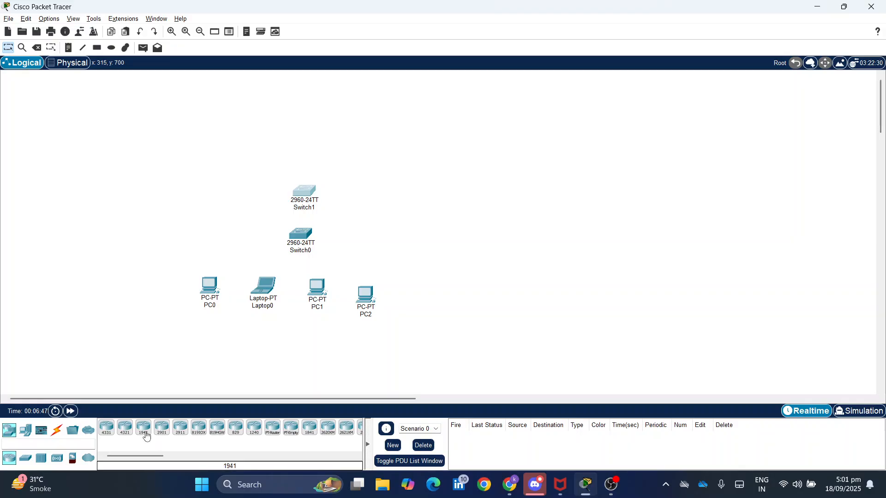
pyautogui.hotkey('alt', 'Tab')
pyautogui.hotkey('alt', 'Tab')
pyautogui.click(309, 429)
pyautogui.click(414, 138)
pyautogui.click(413, 135)
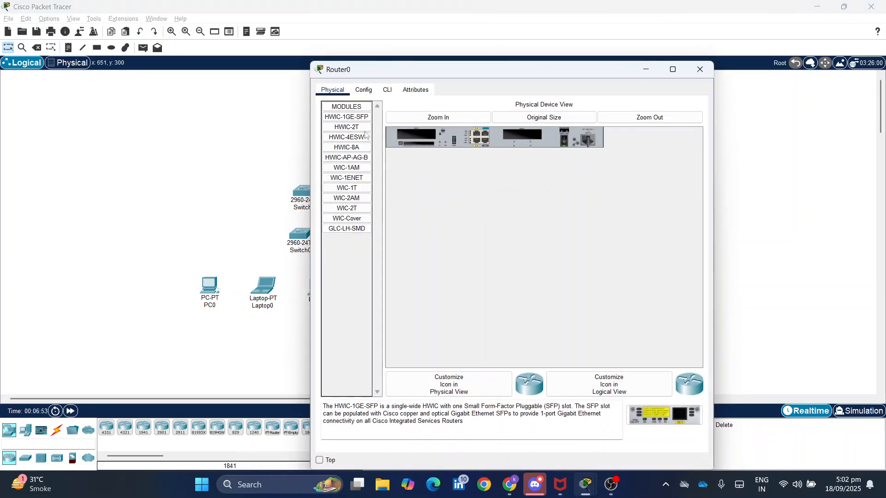
pyautogui.click(697, 69)
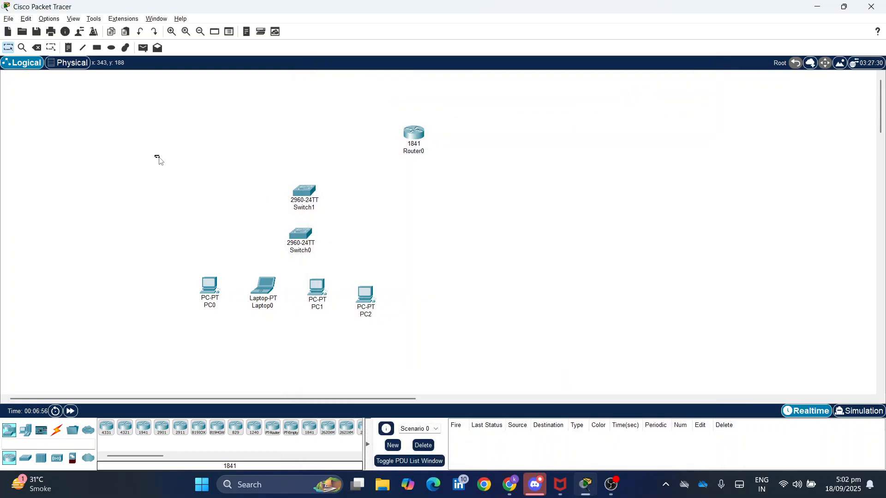
# Duplicate the two switches and four end devices and position the copy to the right of the router.
pyautogui.hotkey('alt', 'Tab')
pyautogui.hotkey('alt', 'Tab')
pyautogui.moveTo(159, 161); pyautogui.dragTo(406, 329)
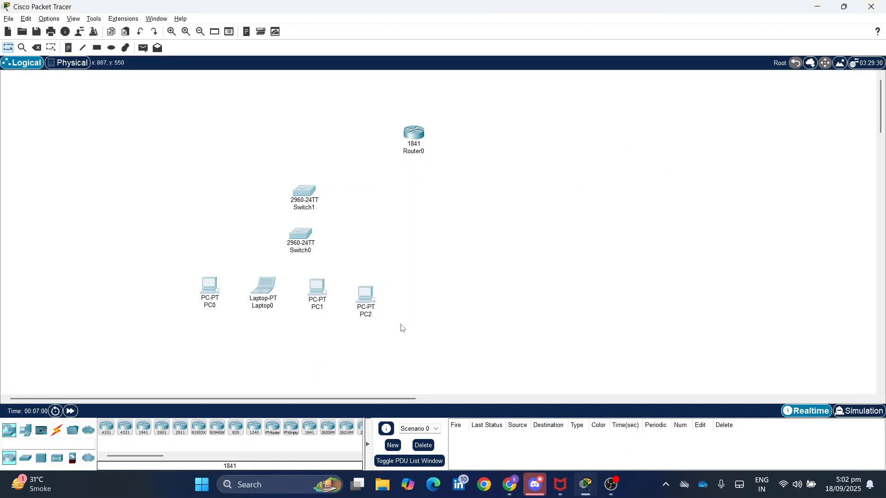
pyautogui.hotkey('ctrl', 'v')
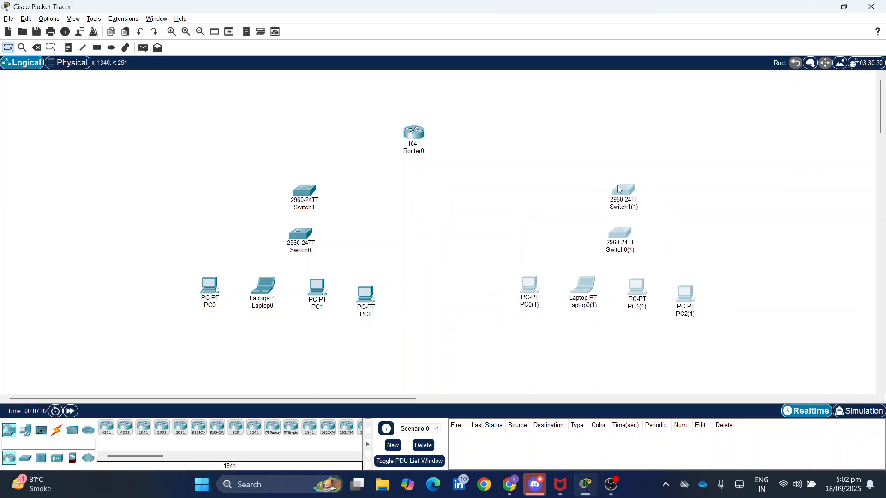
pyautogui.moveTo(599, 181); pyautogui.dragTo(603, 187)
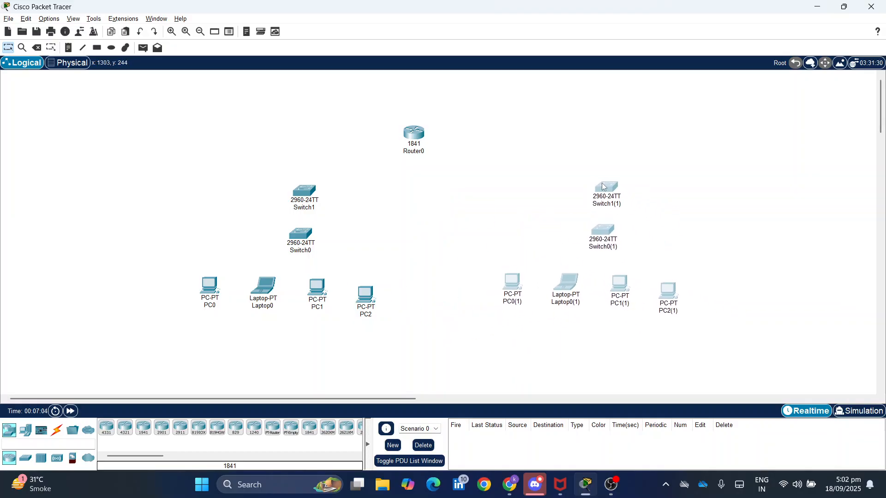
pyautogui.click(674, 161)
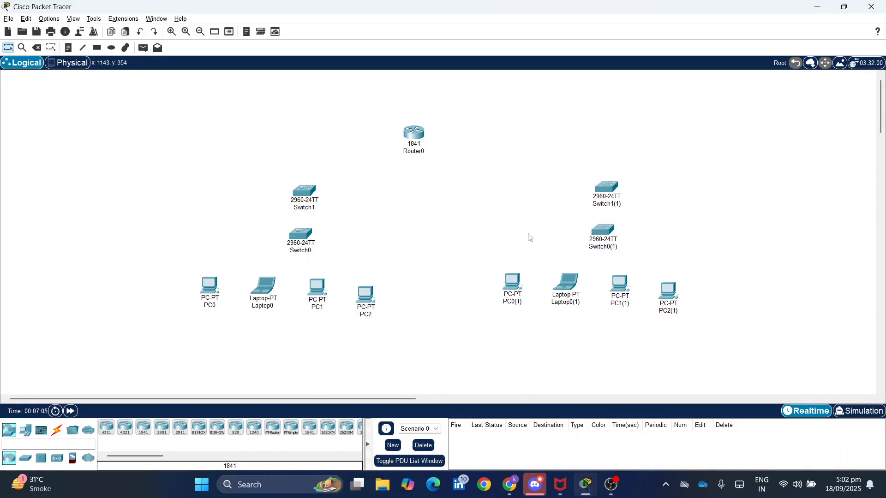
# Replace the rightmost PC of the copied group with a laptop.
pyautogui.click(670, 293)
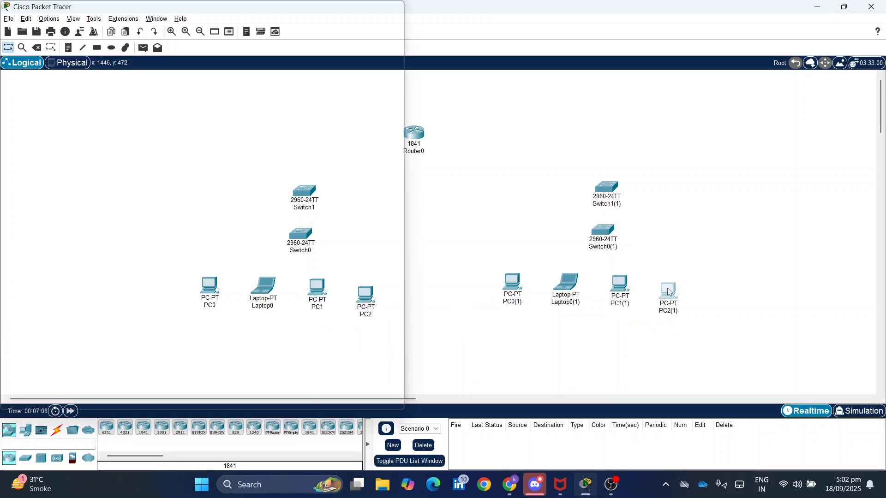
pyautogui.click(700, 69)
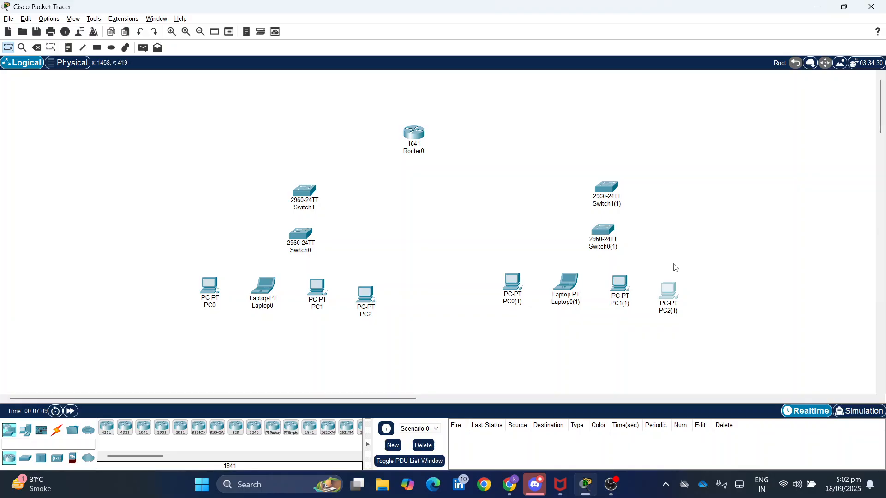
pyautogui.press('Delete')
pyautogui.click(421, 255)
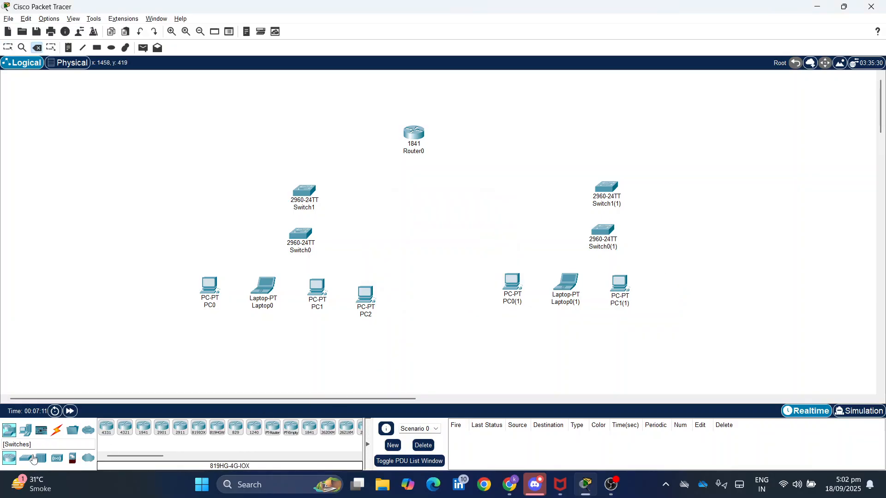
pyautogui.click(26, 430)
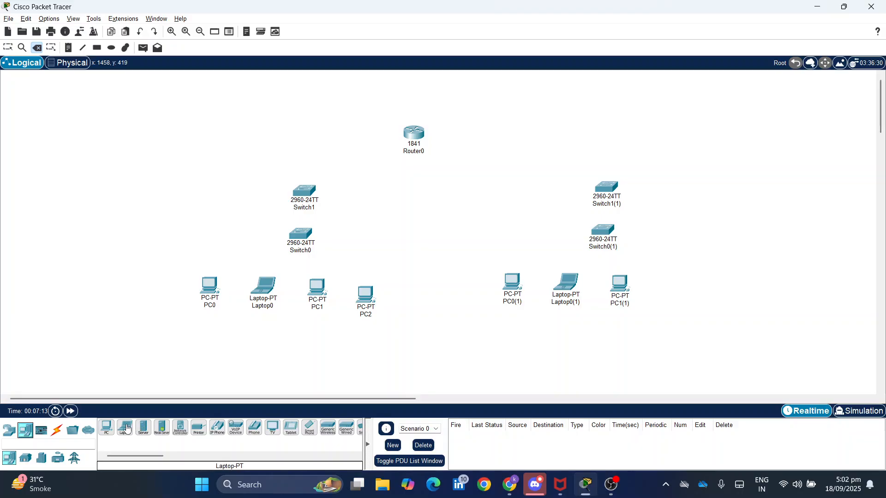
pyautogui.moveTo(125, 428); pyautogui.dragTo(686, 300)
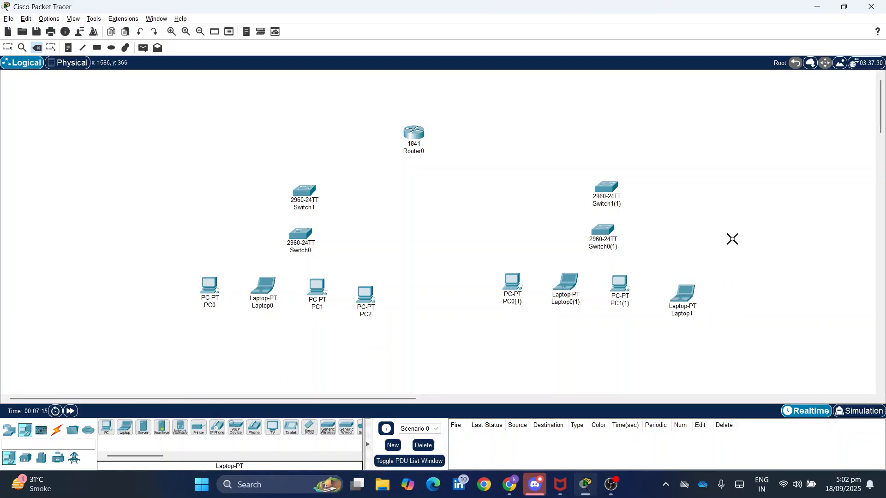
pyautogui.press('Escape')
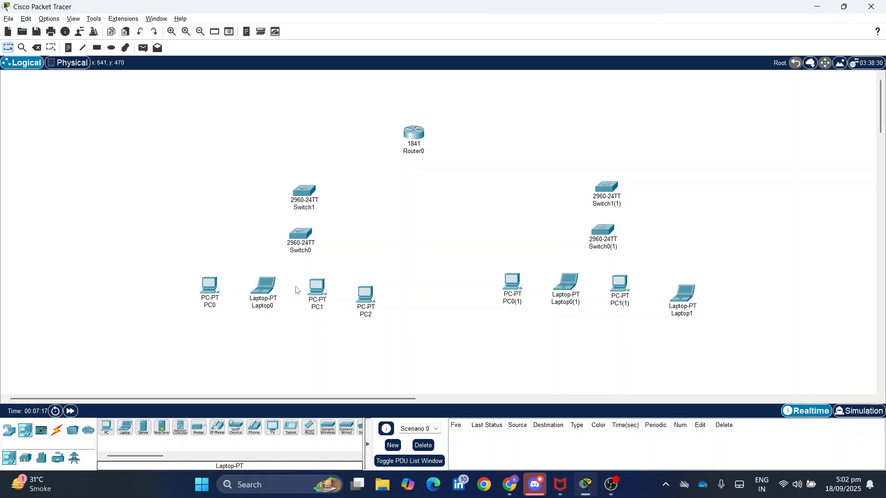
# Check the lab diagram and place a server above and to the right of the right-hand branch's upper switch.
pyautogui.hotkey('alt', 'Tab')
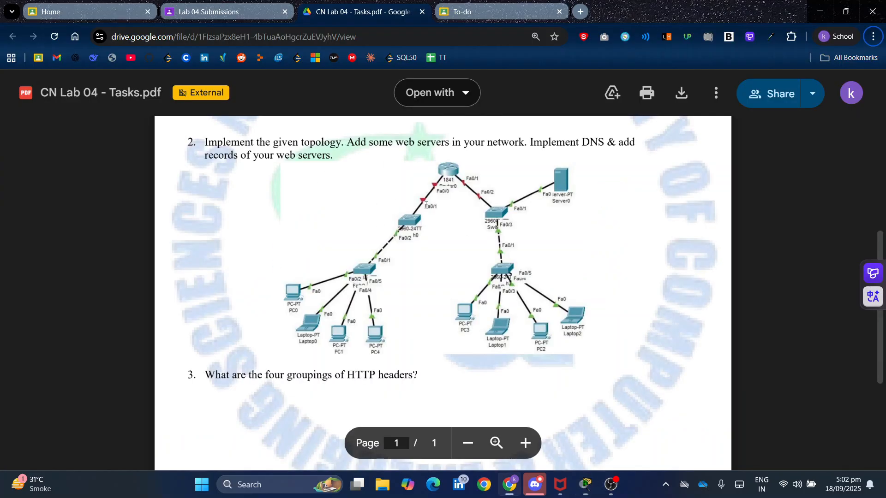
pyautogui.hotkey('alt', 'Tab')
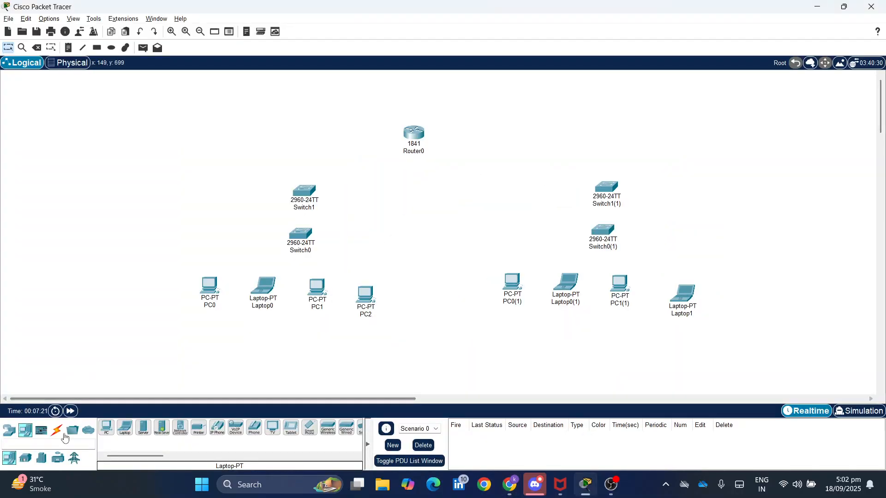
pyautogui.click(11, 431)
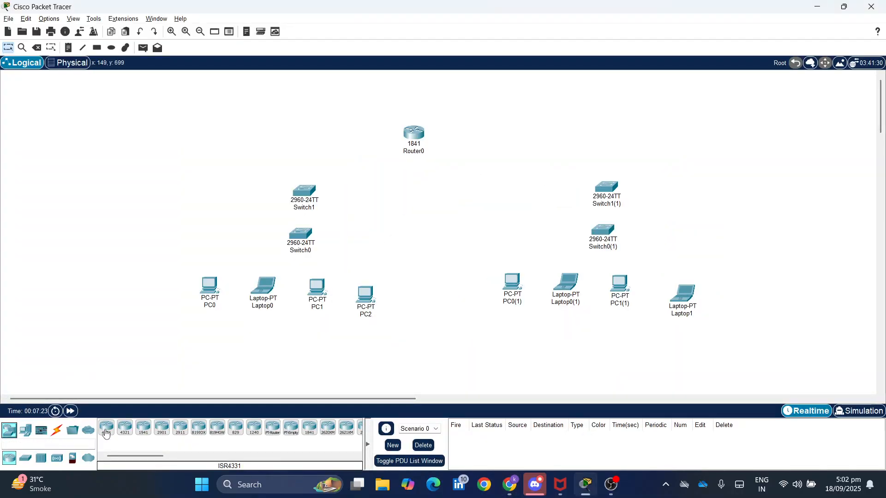
pyautogui.click(28, 433)
pyautogui.click(143, 428)
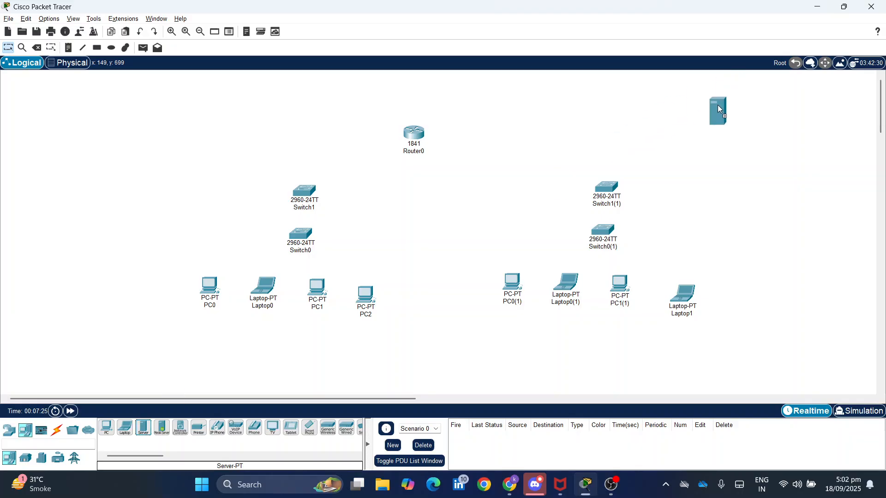
pyautogui.click(689, 142)
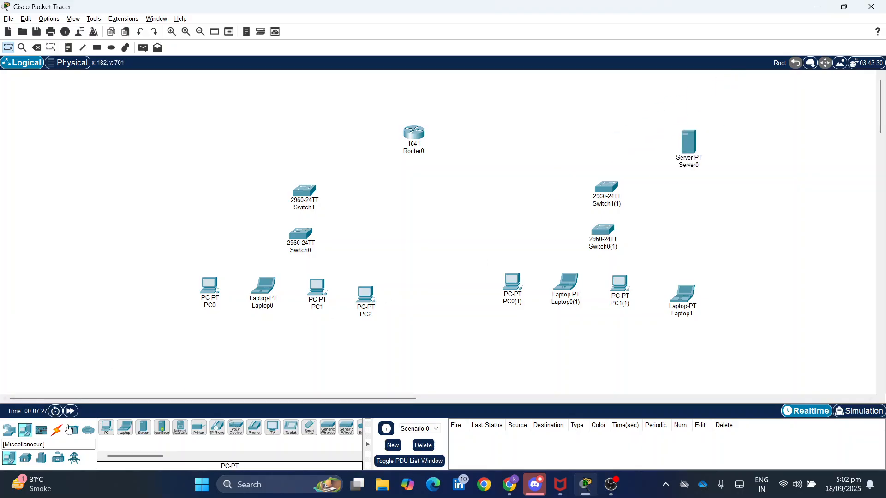
# Connect PC0 and Laptop0 to the left branch's lower switch, Switch0, using automatically chosen connections.
pyautogui.click(57, 431)
pyautogui.click(107, 428)
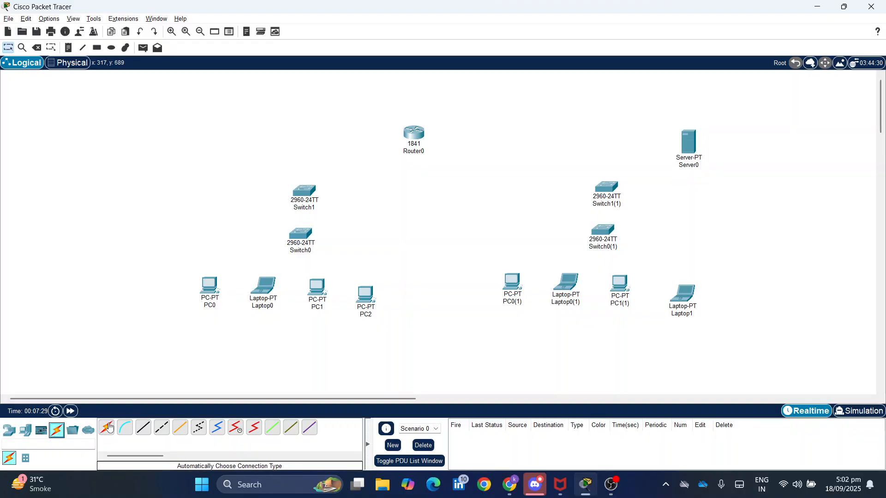
pyautogui.click(213, 286)
pyautogui.click(298, 233)
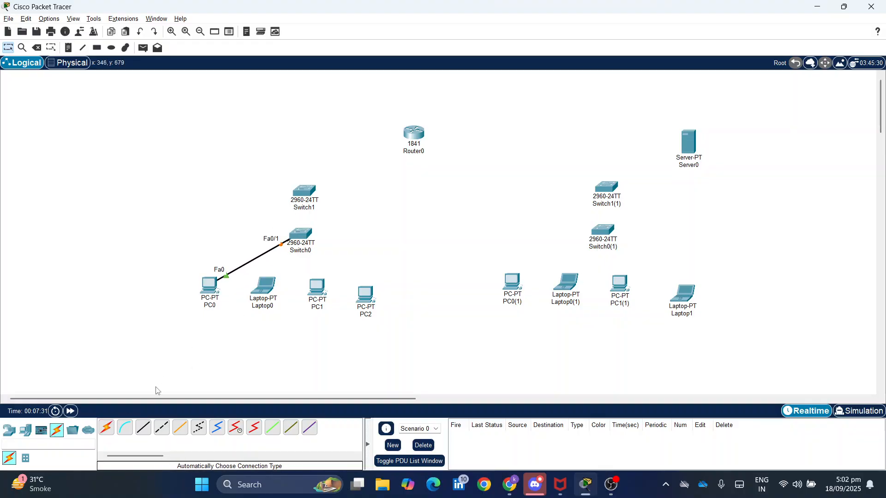
pyautogui.click(105, 432)
pyautogui.click(265, 284)
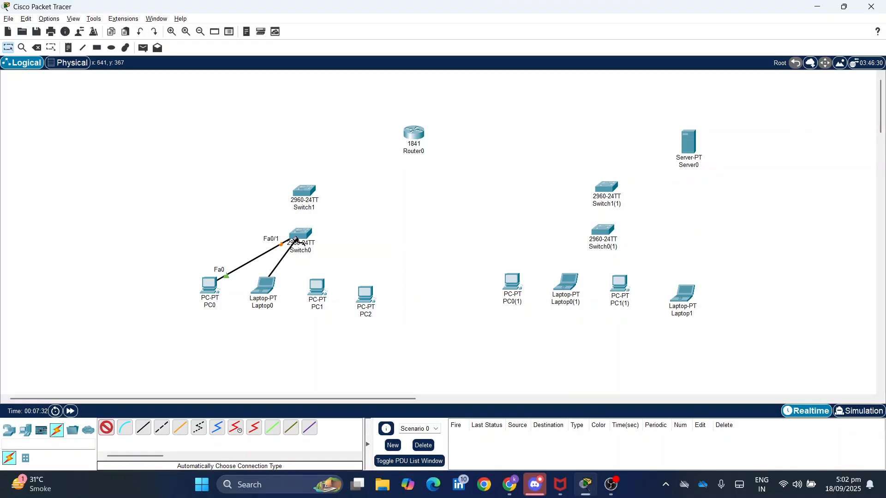
pyautogui.click(298, 235)
# Connect PC1 and PC2 to Switch0 using automatically chosen connections.
pyautogui.click(106, 427)
pyautogui.click(317, 287)
pyautogui.click(300, 239)
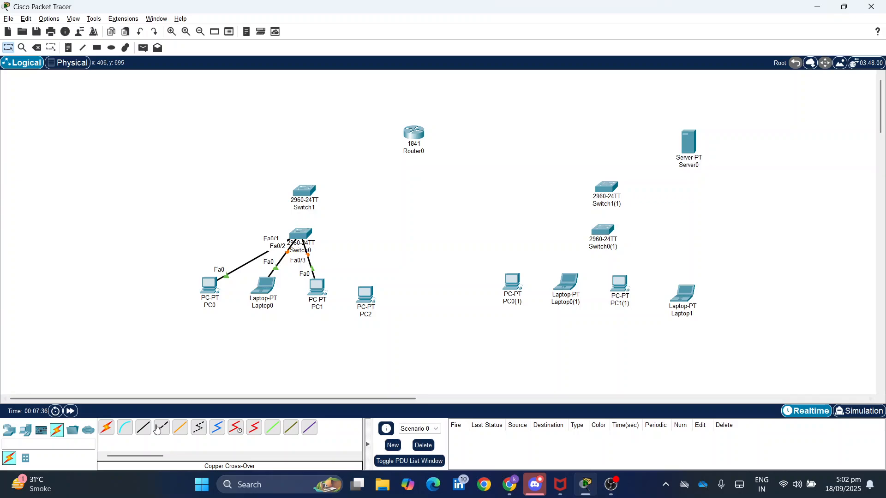
pyautogui.click(106, 428)
pyautogui.click(363, 289)
pyautogui.click(302, 236)
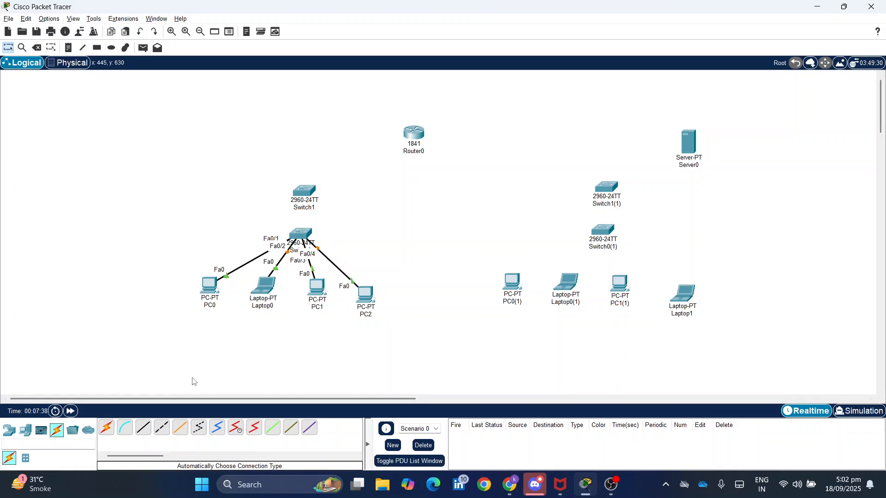
# Link the left branch's two switches, Switch0 and Switch1, with an automatically chosen connection.
pyautogui.click(107, 428)
pyautogui.click(299, 233)
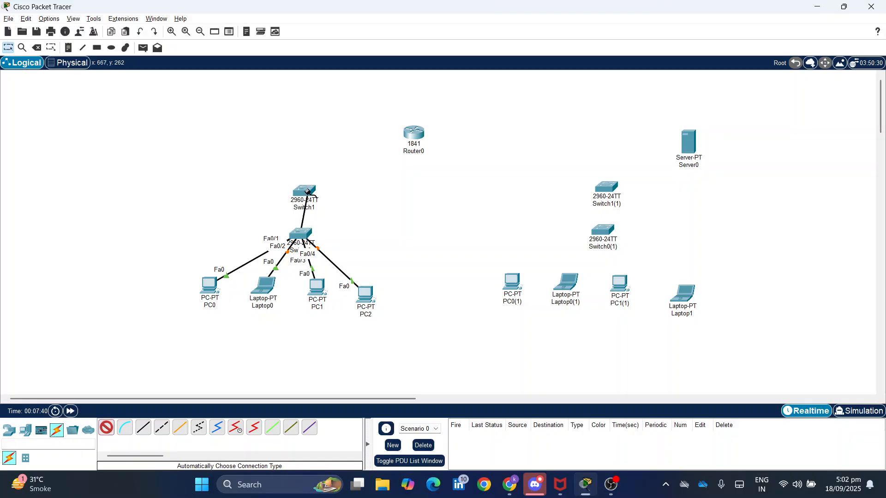
pyautogui.click(309, 193)
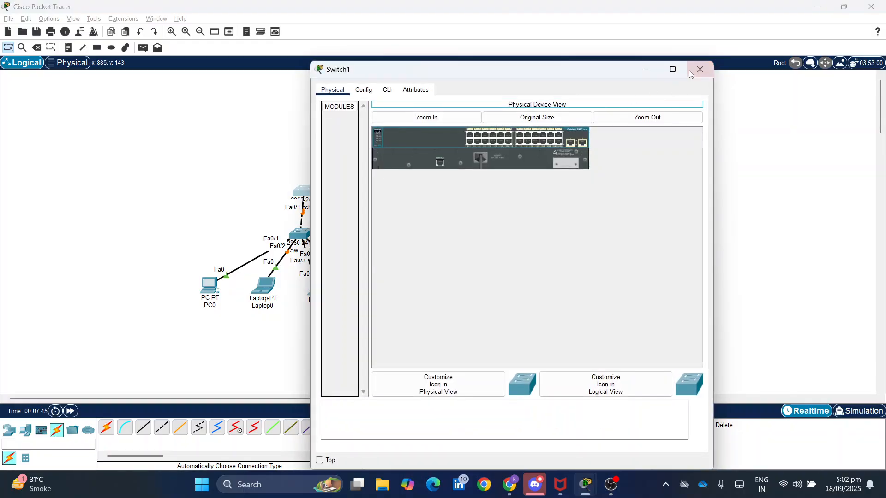
pyautogui.click(691, 71)
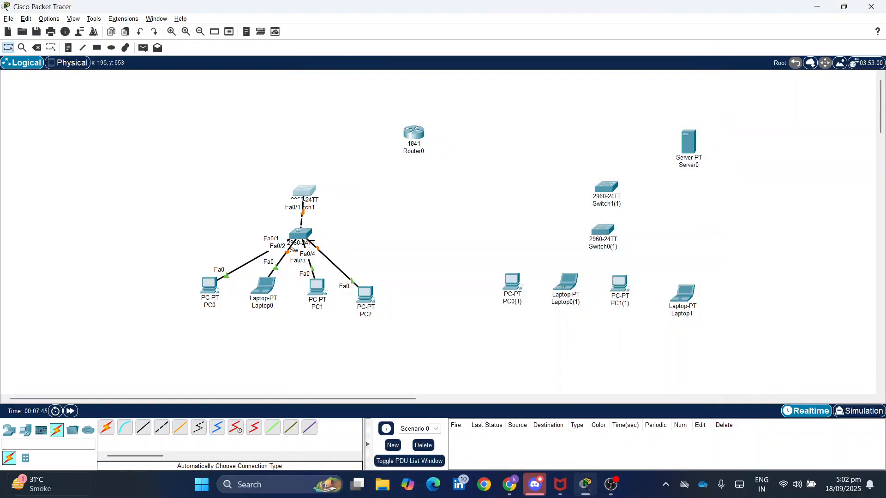
# Connect Router0 to the upper switch of each branch, Switch1 and Switch1(1), using automatically chosen connections.
pyautogui.click(106, 425)
pyautogui.click(294, 195)
pyautogui.click(413, 134)
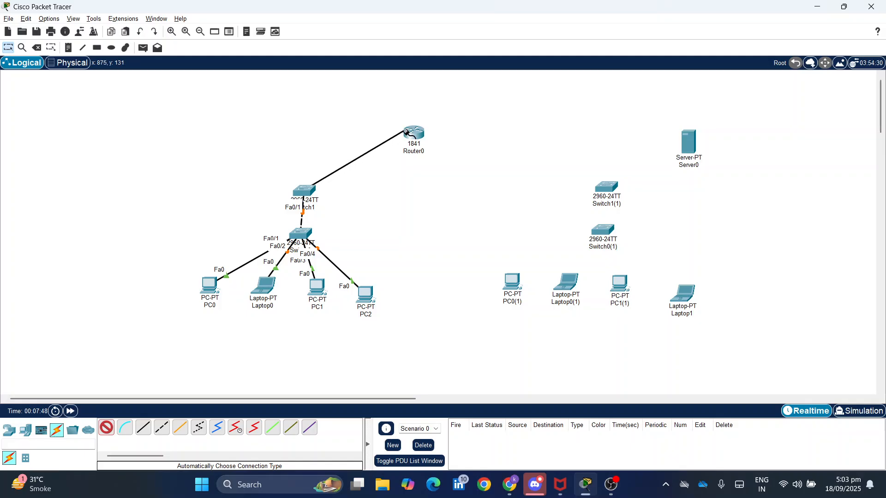
pyautogui.click(106, 430)
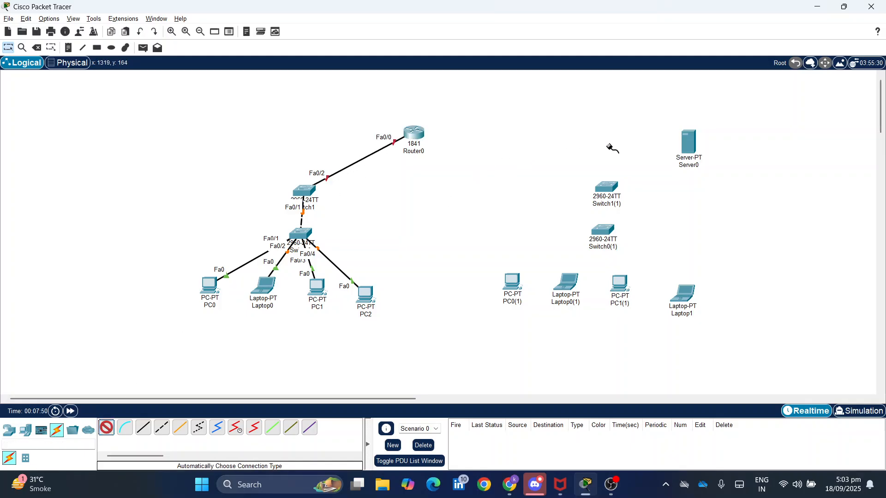
pyautogui.click(415, 133)
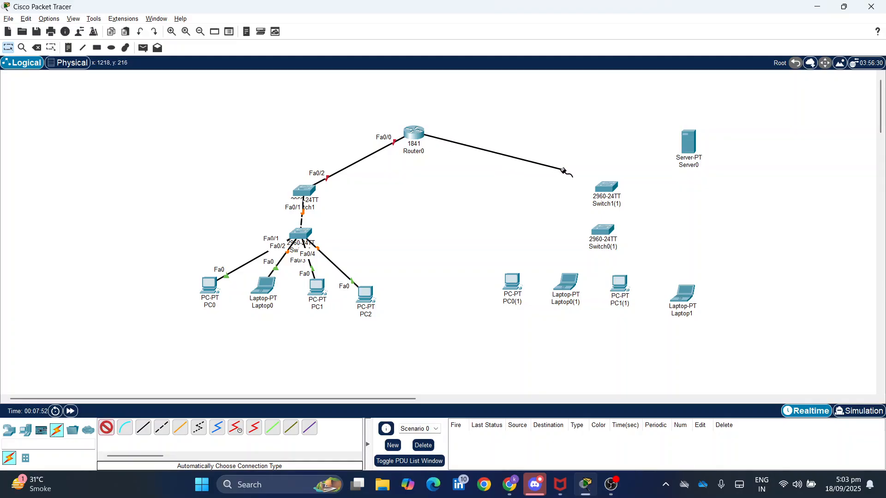
pyautogui.click(602, 186)
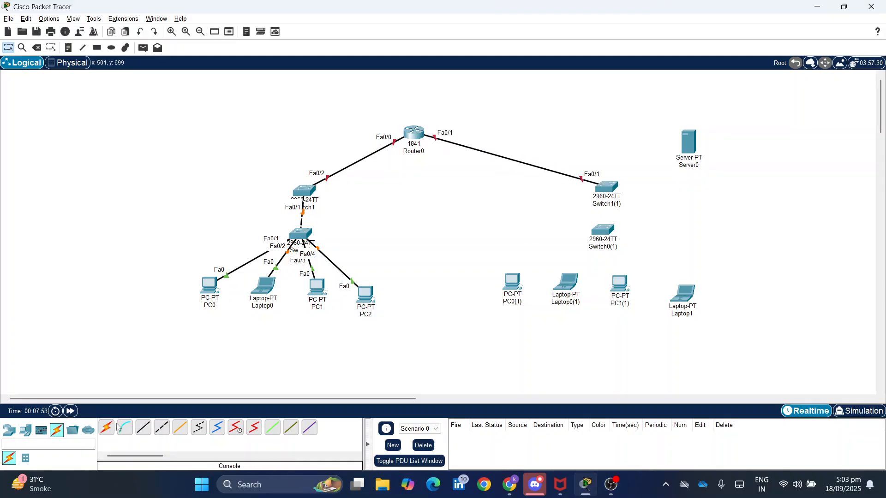
# Link the right branch's two switches, Switch1(1) and Switch0(1), with an automatically chosen connection.
pyautogui.click(107, 427)
pyautogui.click(606, 187)
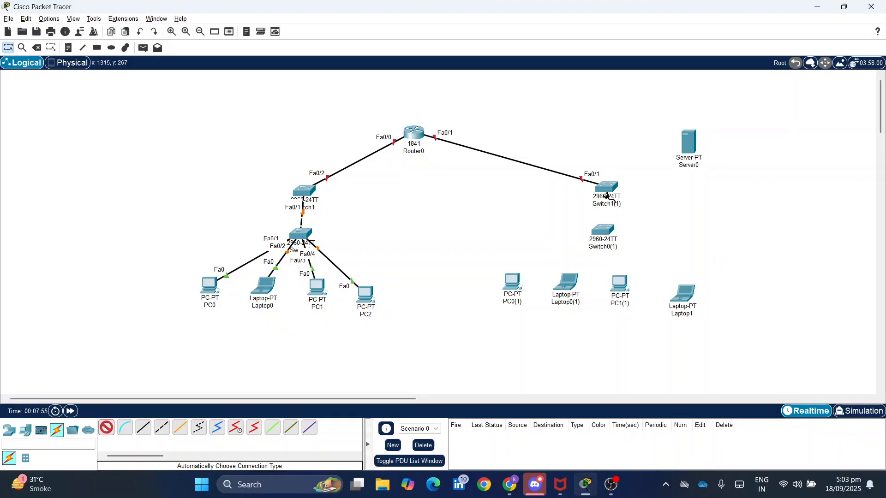
pyautogui.click(603, 229)
# Connect PC0(1), Laptop0(1) and PC1(1) to the right branch's lower switch, Switch0(1), using automatically chosen connections.
pyautogui.click(107, 429)
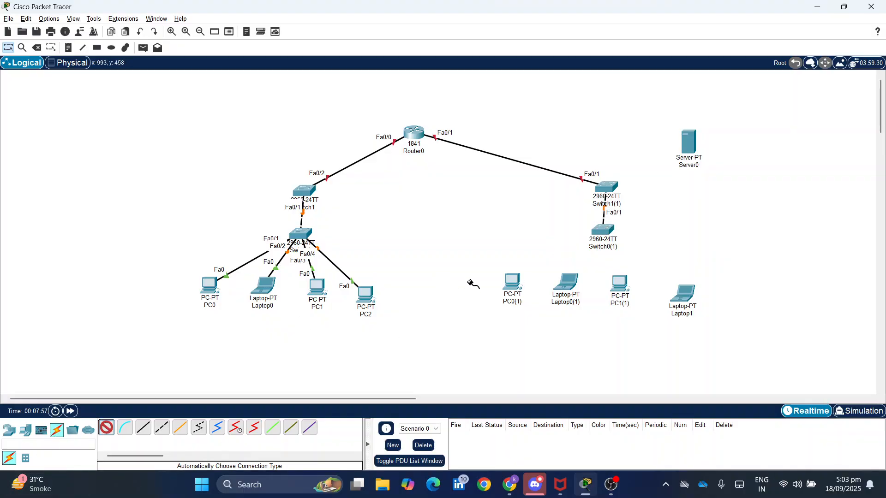
pyautogui.click(600, 234)
pyautogui.click(513, 282)
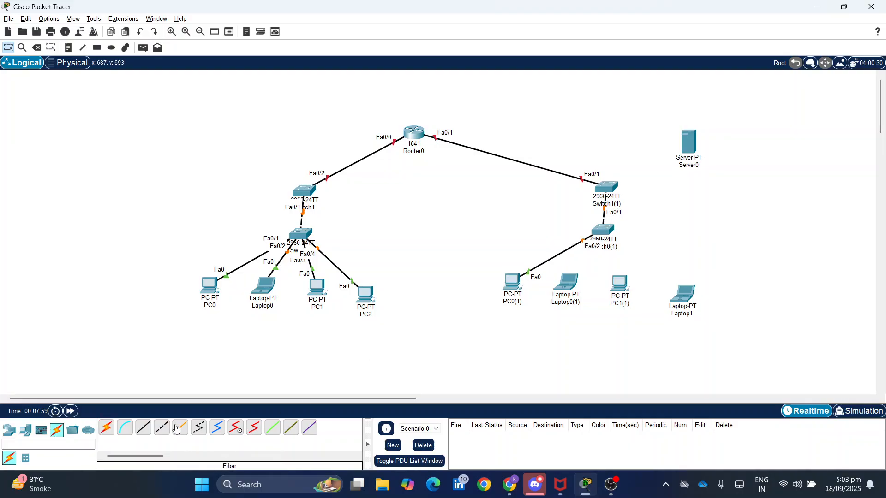
pyautogui.click(107, 428)
pyautogui.click(601, 232)
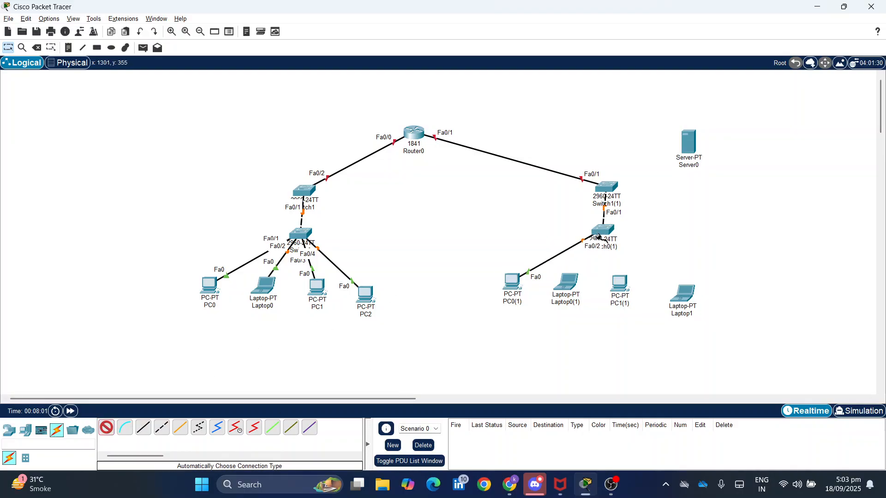
pyautogui.click(568, 282)
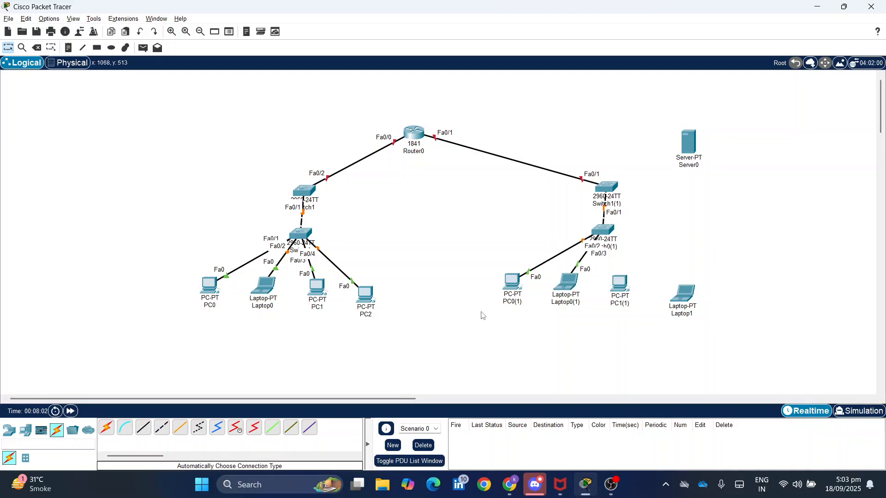
pyautogui.click(109, 430)
pyautogui.click(604, 230)
pyautogui.click(619, 283)
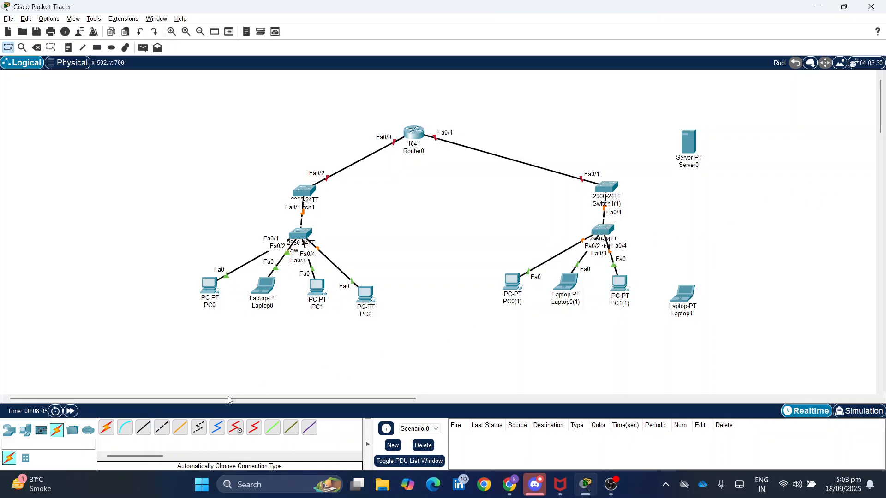
# Connect Laptop1 to Switch0(1) and Server0 to Switch1(1) using automatically chosen connections.
pyautogui.click(115, 431)
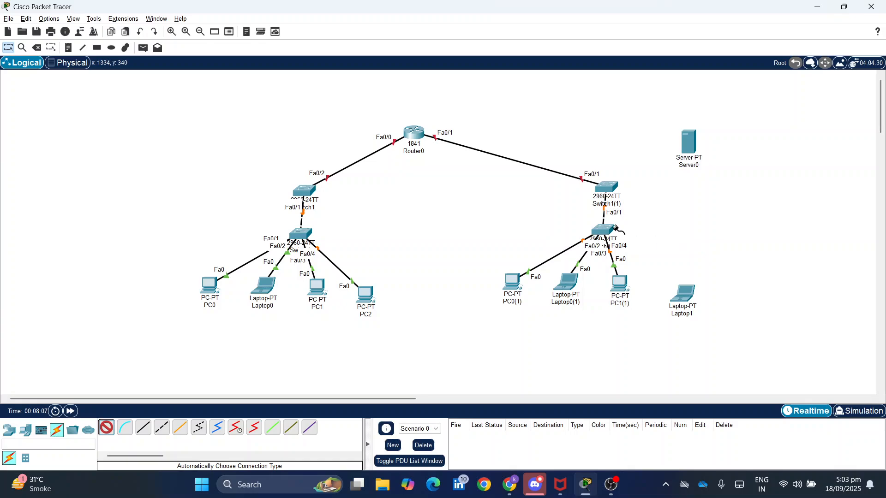
pyautogui.click(605, 230)
pyautogui.click(689, 287)
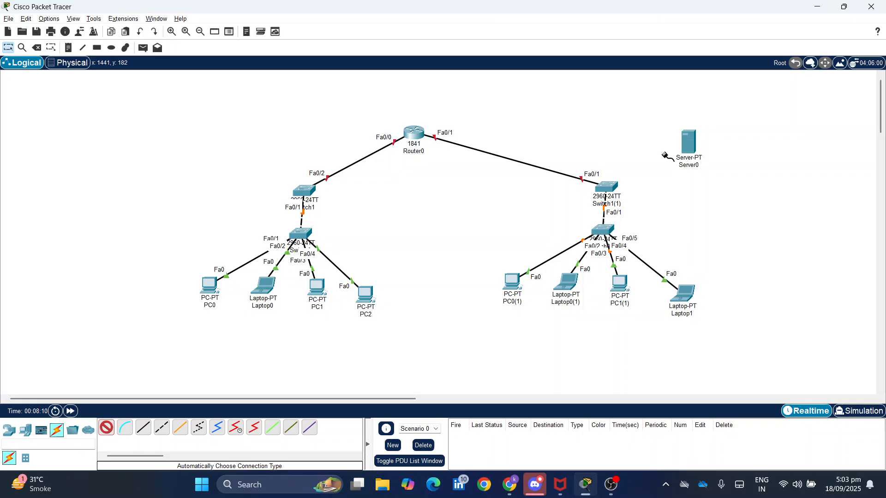
pyautogui.click(606, 187)
pyautogui.click(687, 142)
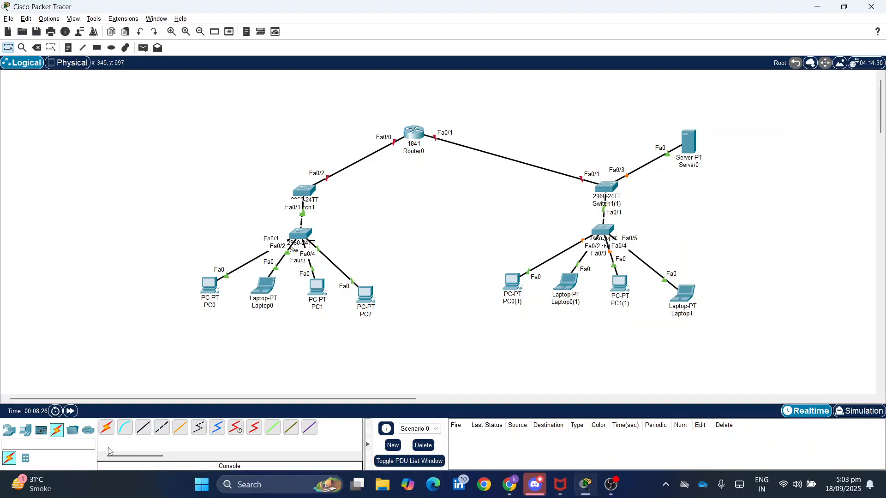
# Add two more servers, one above the other, to the right of the right branch's switches.
pyautogui.click(26, 430)
pyautogui.click(144, 428)
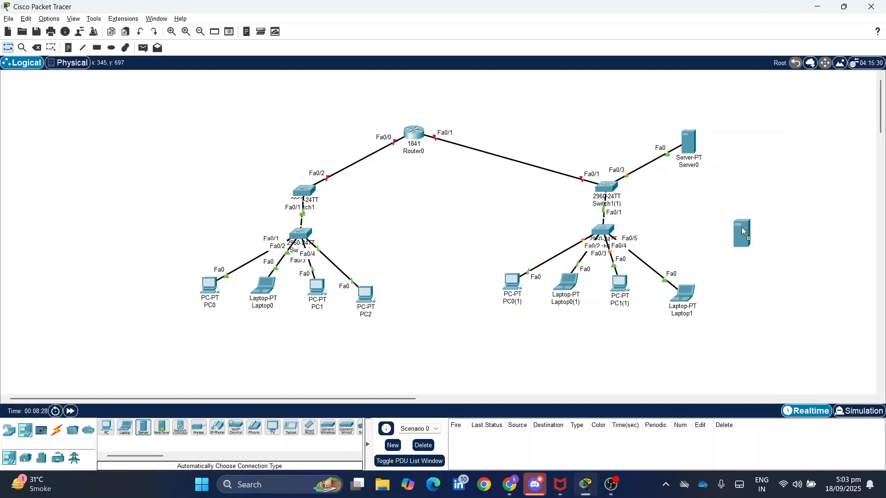
pyautogui.click(735, 204)
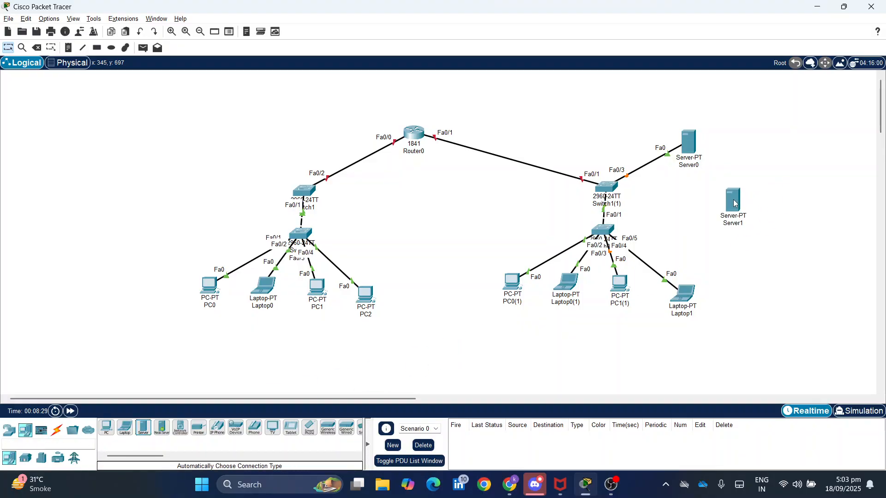
pyautogui.click(144, 428)
pyautogui.click(737, 252)
# Add three servers on the left branch: two stacked left of its switches and one higher up, toward the router.
pyautogui.click(144, 428)
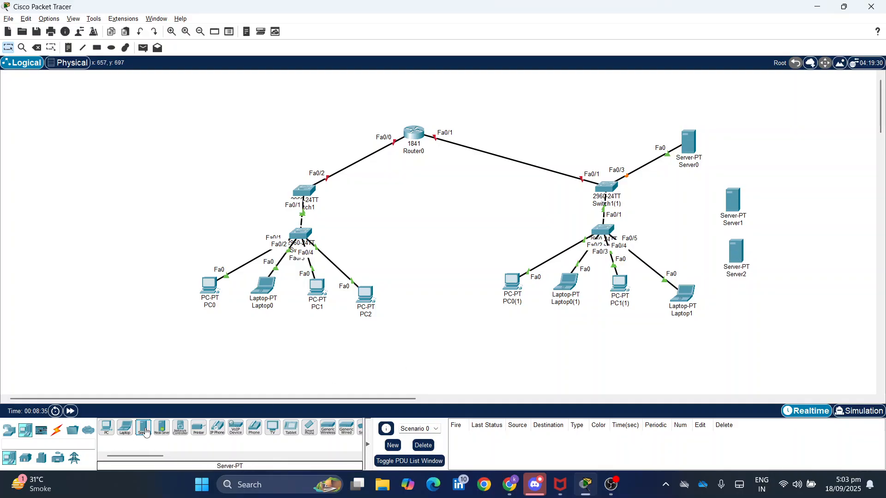
pyautogui.click(193, 215)
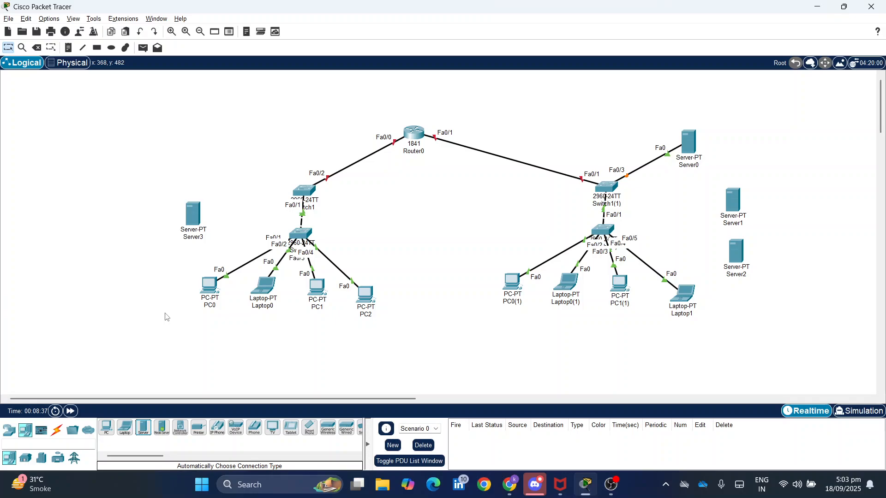
pyautogui.click(148, 425)
pyautogui.click(191, 167)
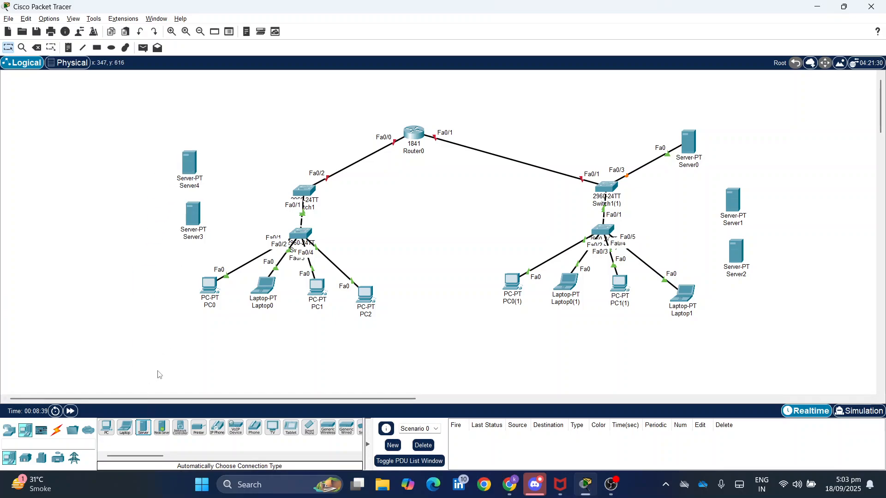
pyautogui.click(144, 427)
pyautogui.click(238, 128)
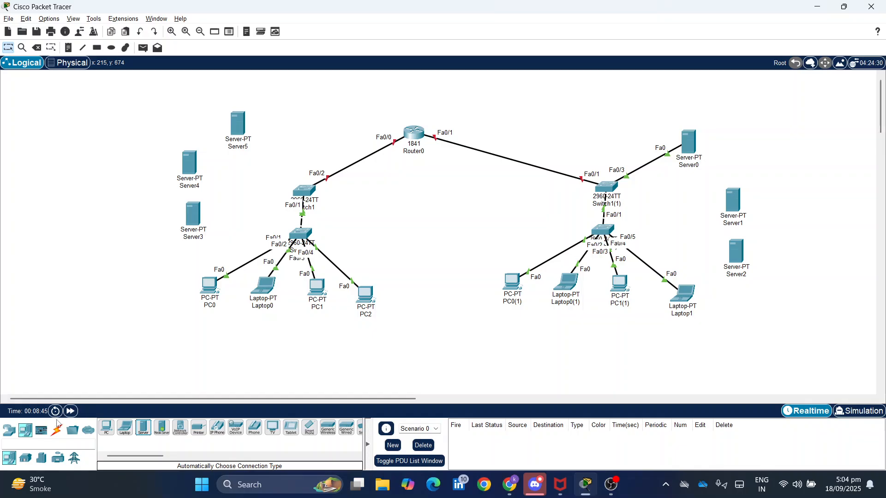
# Connect Server3 and Server4 to the left branch's lower switch, Switch0, using automatically chosen connections.
pyautogui.click(57, 429)
pyautogui.click(106, 427)
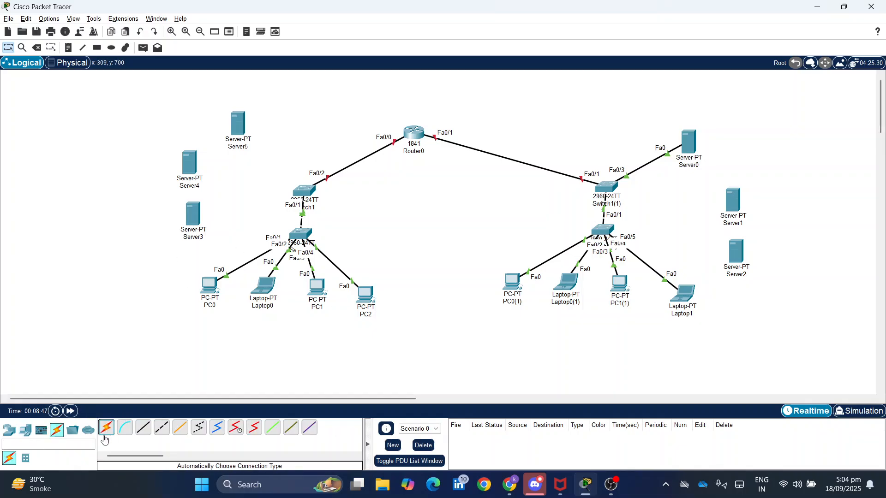
pyautogui.click(293, 235)
pyautogui.click(192, 214)
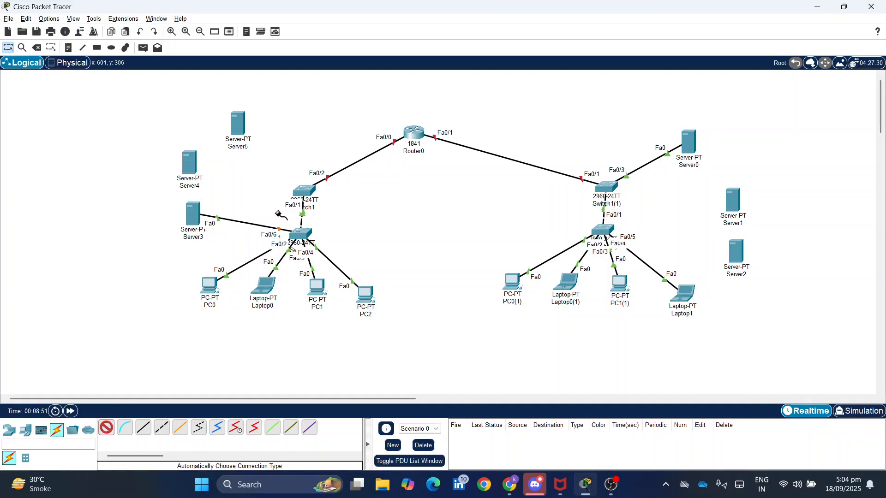
pyautogui.click(298, 232)
pyautogui.click(189, 162)
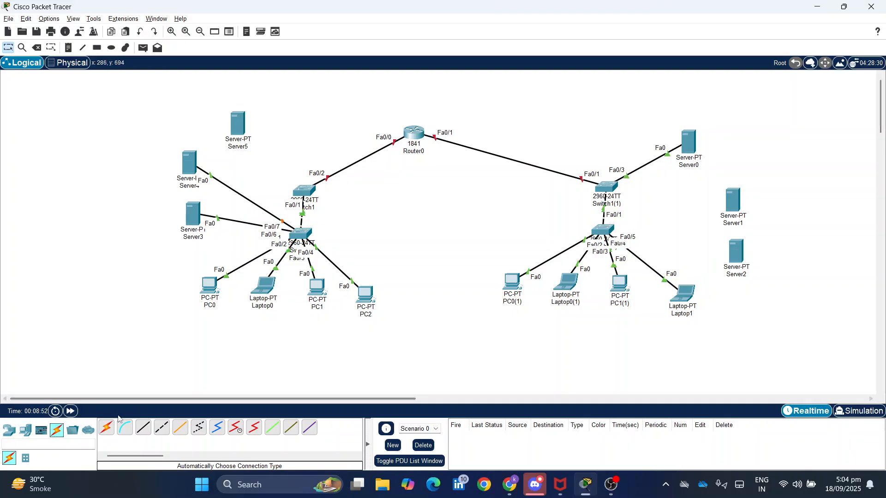
# Connect Server5 to Switch1, and Server1 and Server2 to Switch0(1), using automatically chosen connections.
pyautogui.click(301, 189)
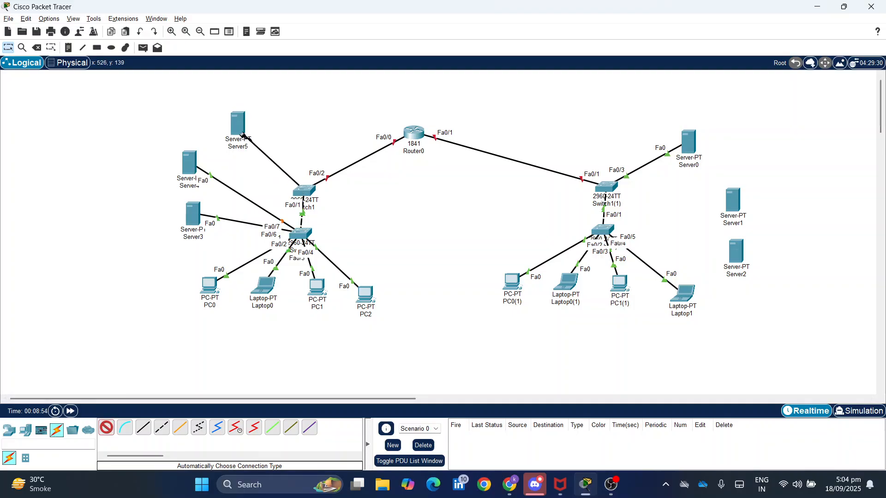
pyautogui.click(238, 131)
pyautogui.click(107, 428)
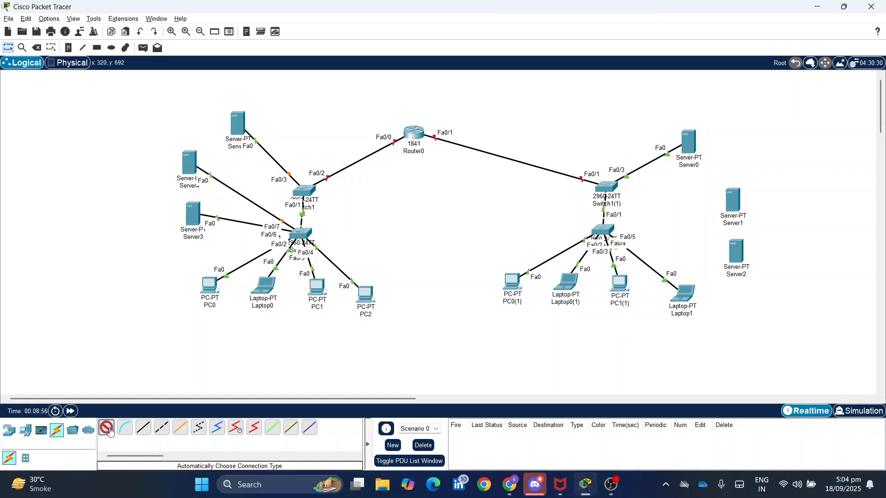
pyautogui.click(609, 226)
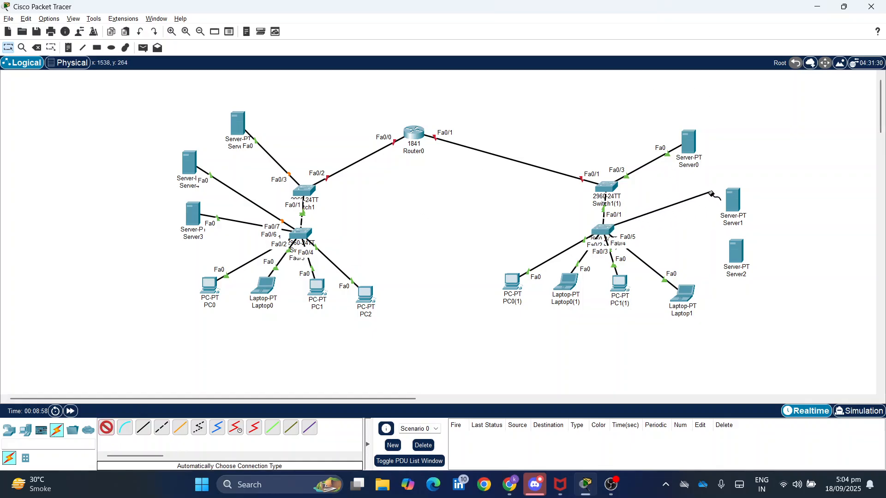
pyautogui.click(733, 200)
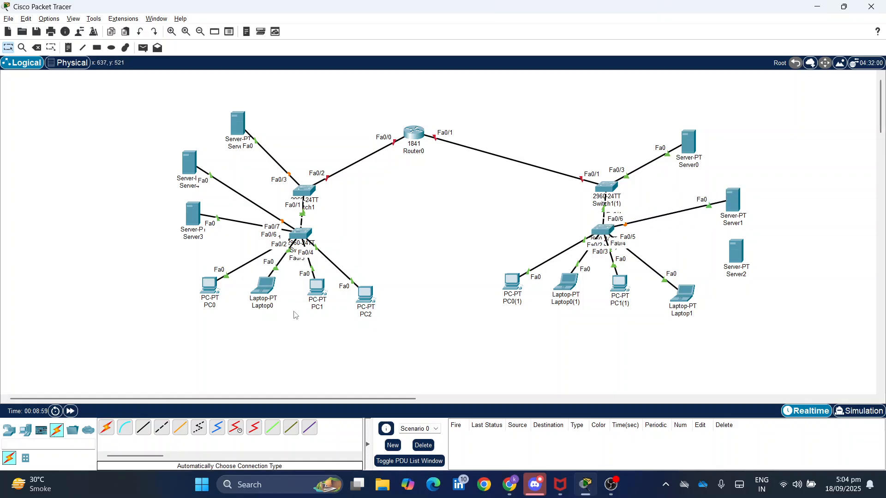
pyautogui.click(106, 428)
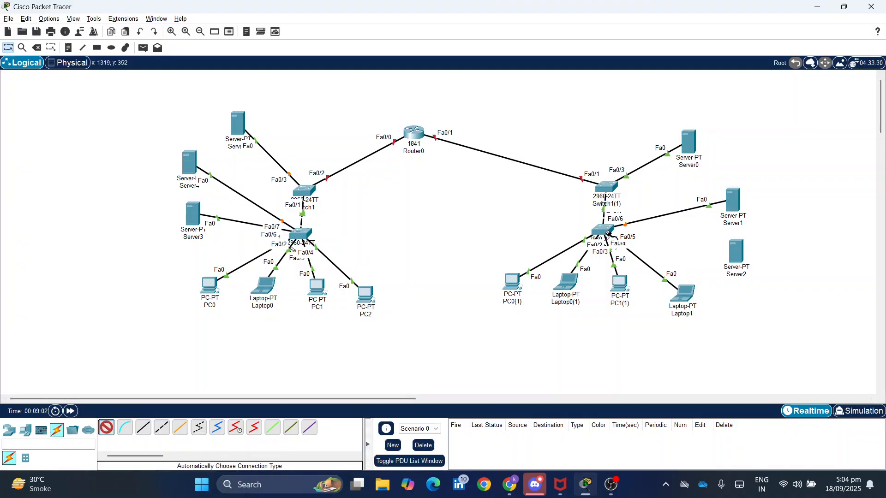
pyautogui.click(604, 230)
pyautogui.click(736, 252)
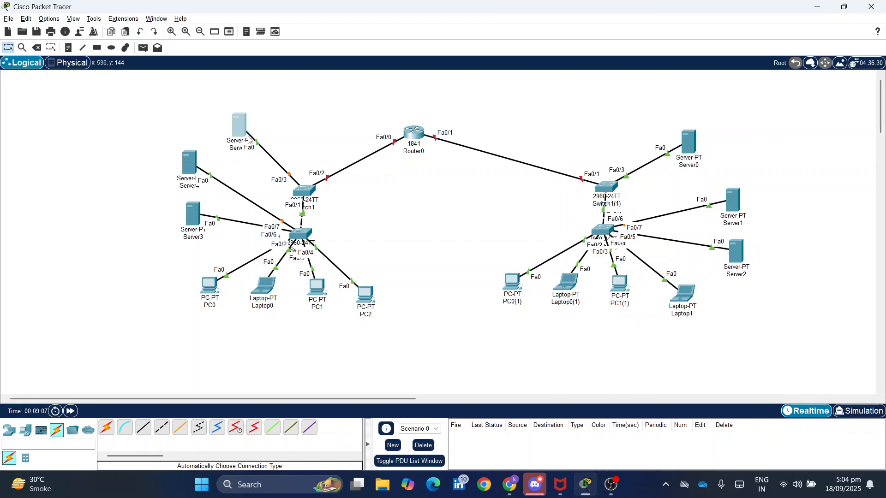
# Rename Server5 as DNS 1 and move it farther out to the upper left of the left branch, away from the router.
pyautogui.moveTo(239, 128); pyautogui.dragTo(210, 106)
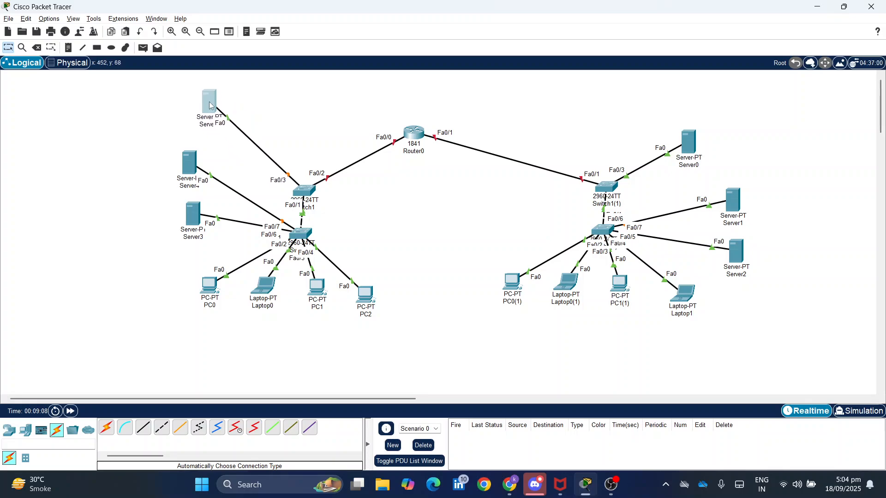
pyautogui.click(219, 124)
pyautogui.doubleClick(219, 125)
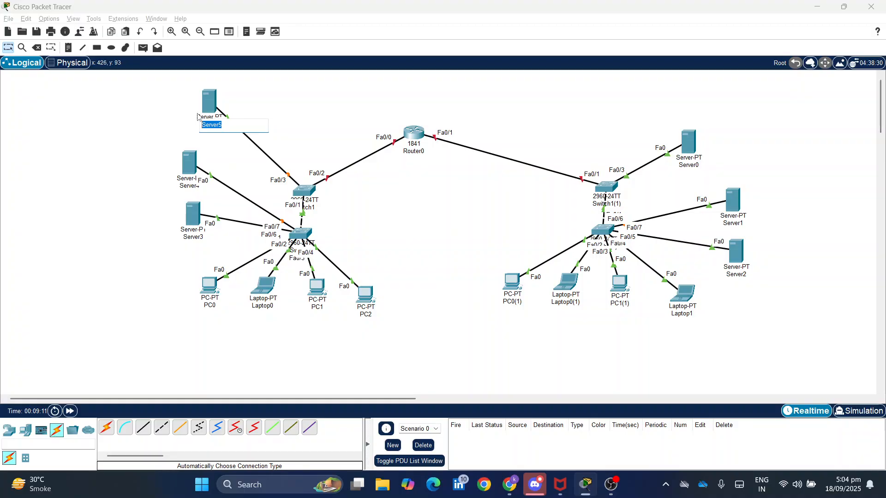
pyautogui.write('FND')
pyautogui.press('BackSpace')
pyautogui.press('BackSpace')
pyautogui.press('BackSpace')
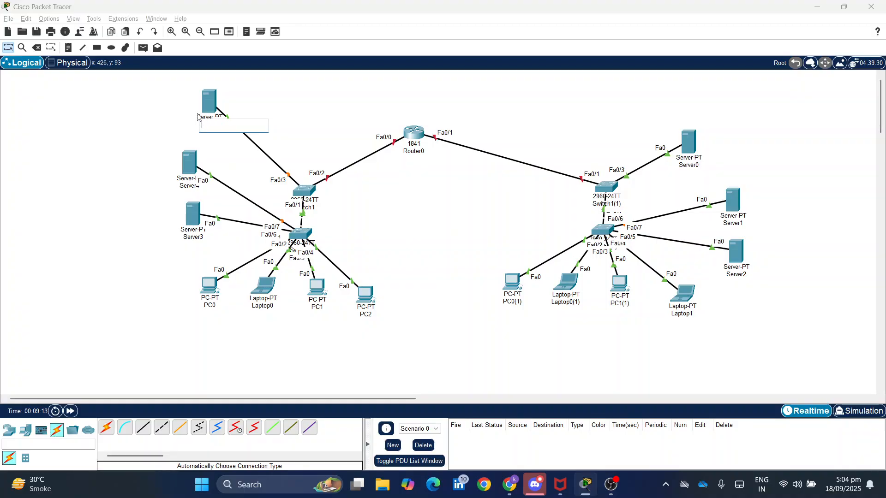
pyautogui.write('DNS 1')
pyautogui.press('Return')
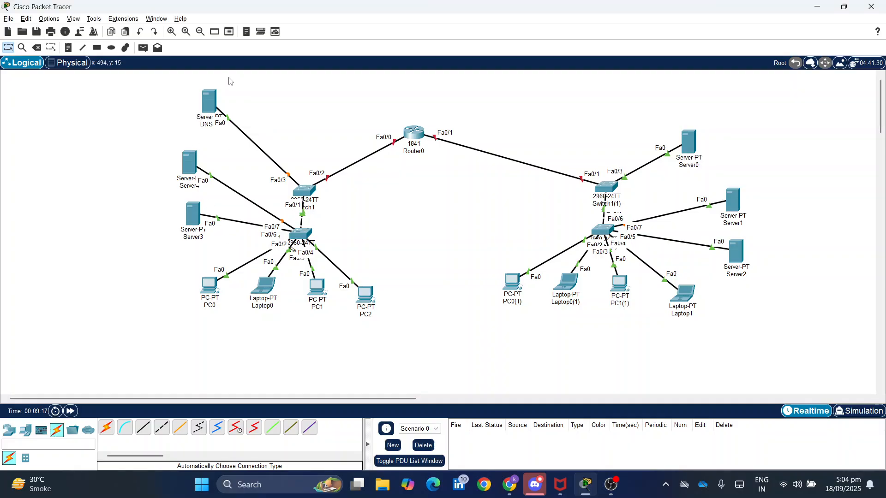
pyautogui.moveTo(185, 102); pyautogui.dragTo(112, 110)
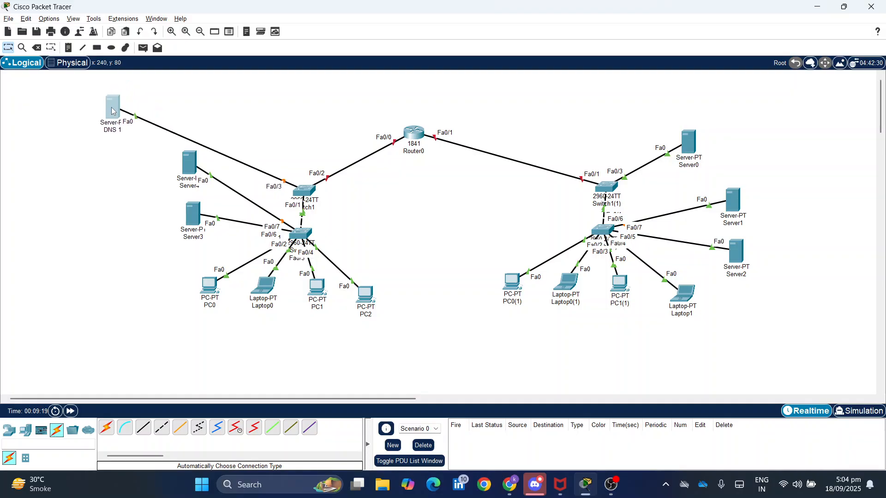
# Rename Server0, the right branch's uppermost server, as DNS 2.
pyautogui.click(696, 165)
pyautogui.hotkey('ctrl', 'a')
pyautogui.write('DNS')
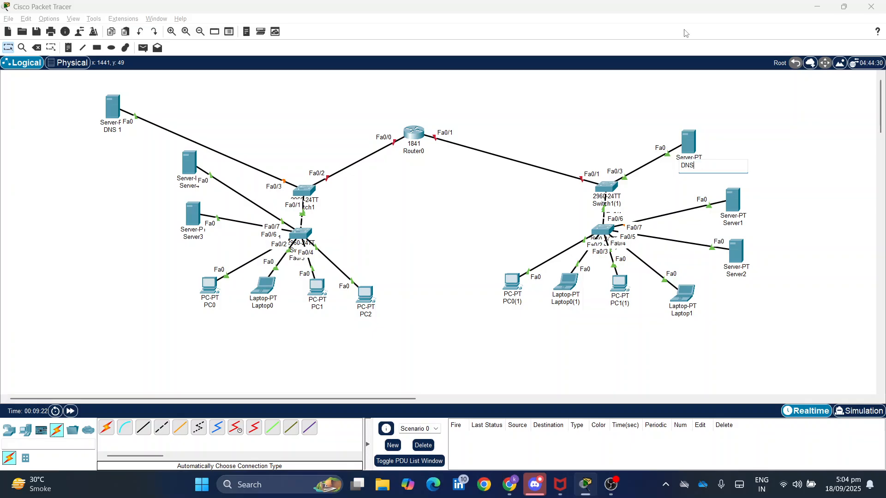
pyautogui.write(' 2')
pyautogui.press('Return')
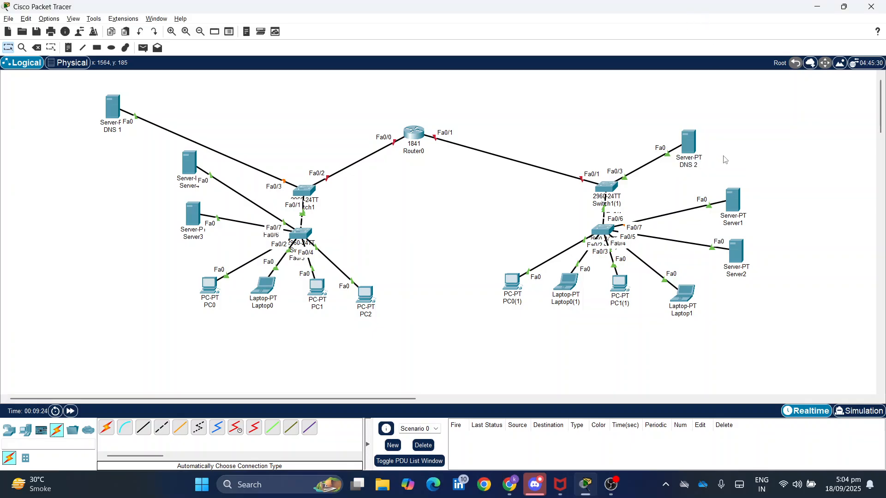
# Rename Server1 on the right branch as google.com.
pyautogui.click(730, 224)
pyautogui.hotkey('ctrl', 'a')
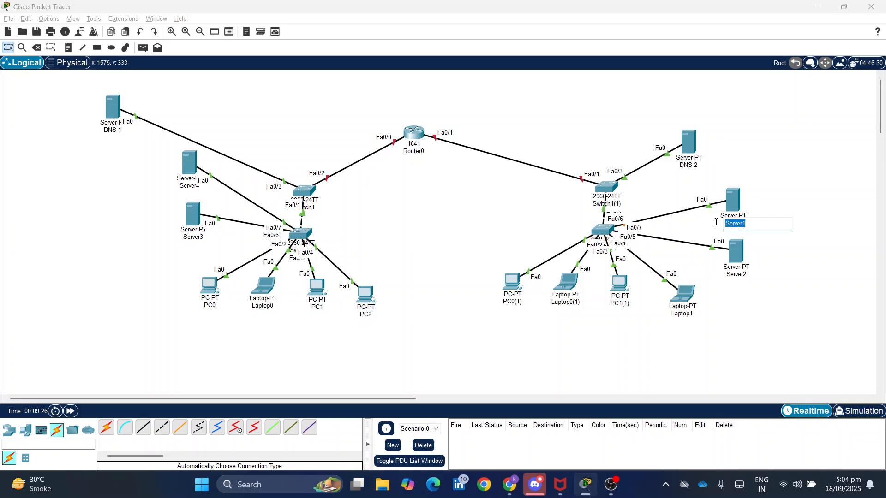
pyautogui.write('google.com')
pyautogui.press('Return')
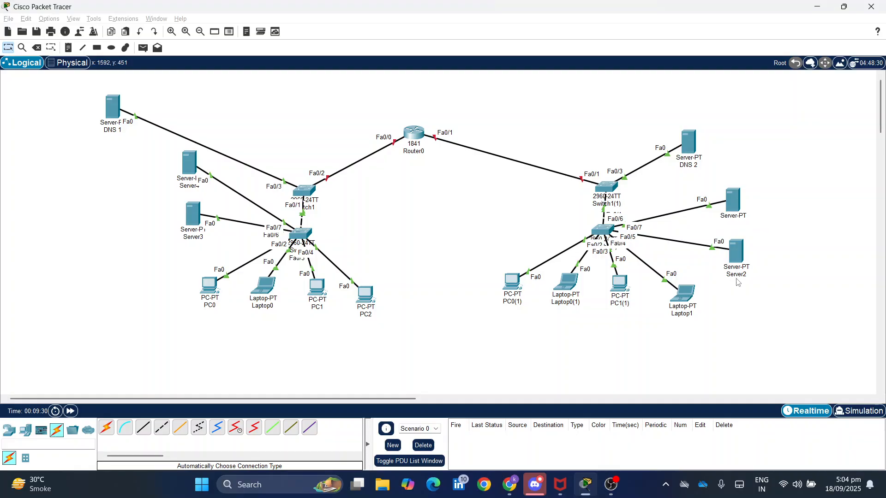
# Rename Server2 on the right branch as amazon.com.
pyautogui.click(742, 276)
pyautogui.hotkey('ctrl', 'a')
pyautogui.write('ama')
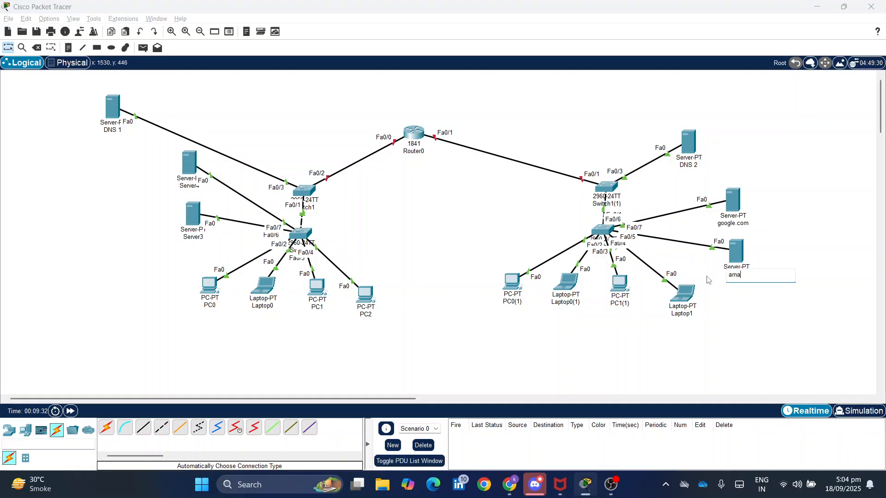
pyautogui.write('zon.com')
pyautogui.press('BackSpace')
pyautogui.press('BackSpace')
pyautogui.write('om')
pyautogui.press('Return')
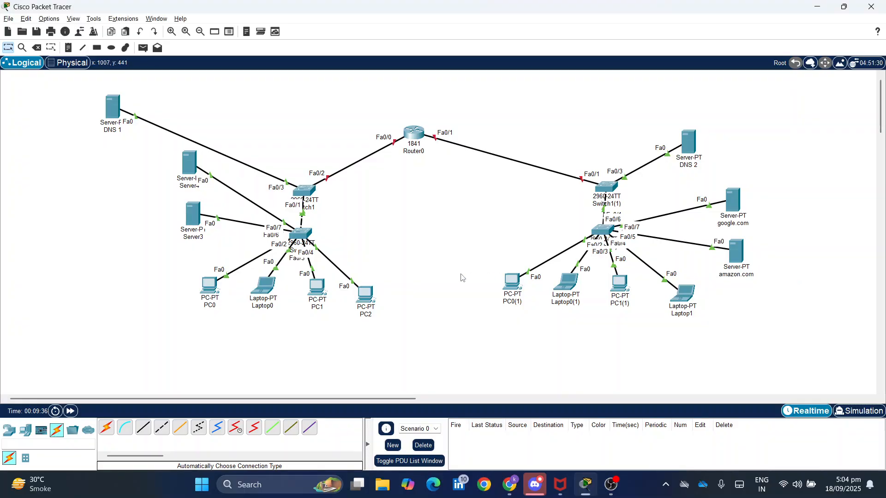
# Rename Server4 on the left branch as facebook.com.
pyautogui.click(188, 189)
pyautogui.hotkey('ctrl', 'a')
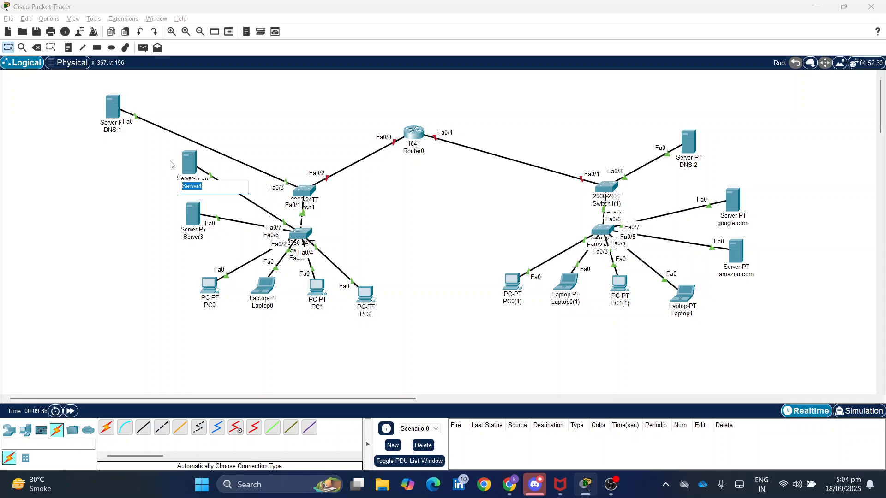
pyautogui.write('facebook.com')
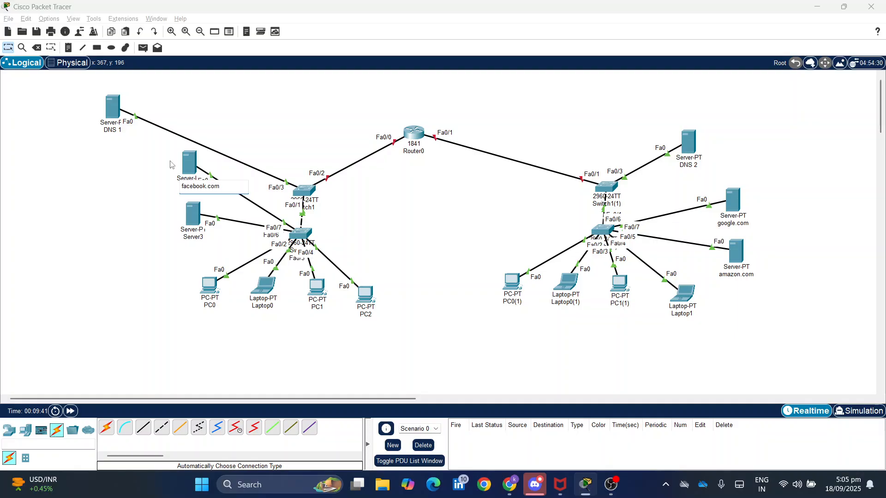
pyautogui.press('Return')
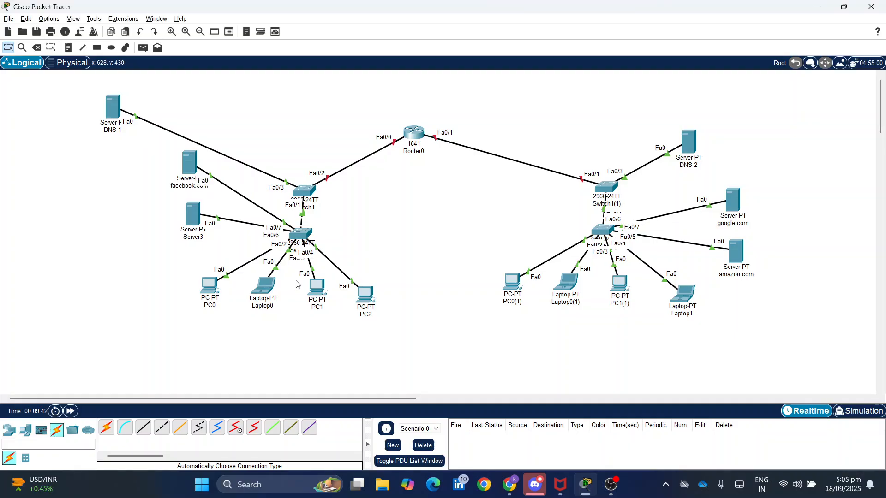
# Rename Server3 on the left branch as instagram.com.
pyautogui.click(196, 238)
pyautogui.doubleClick(207, 241)
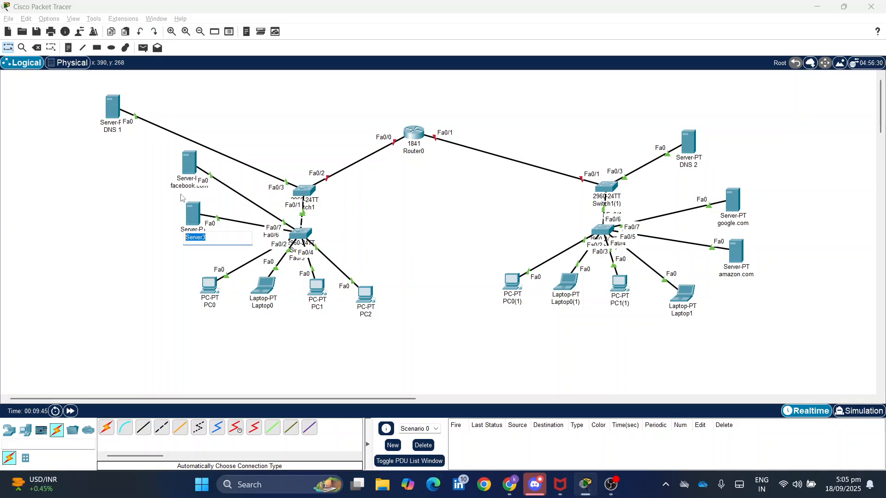
pyautogui.write('instagram.com')
pyautogui.press('Return')
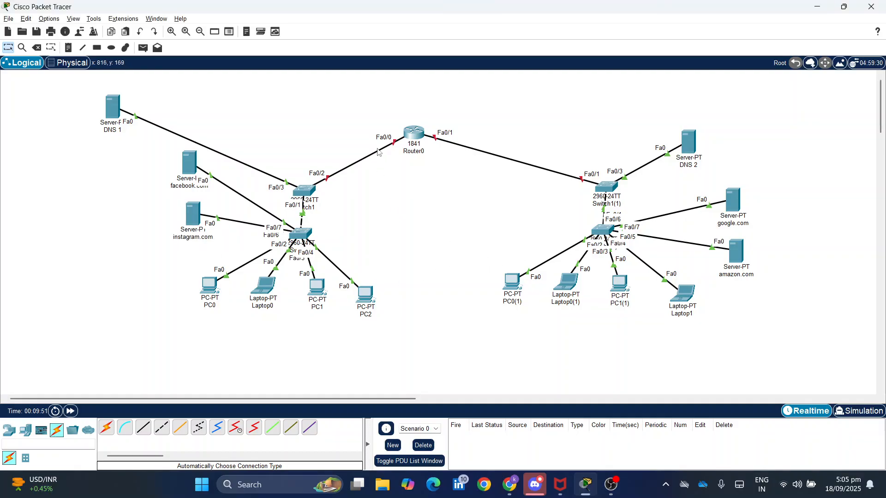
# Open Router0's command-line interface and enter global configuration mode with the commands en and config t.
pyautogui.click(406, 144)
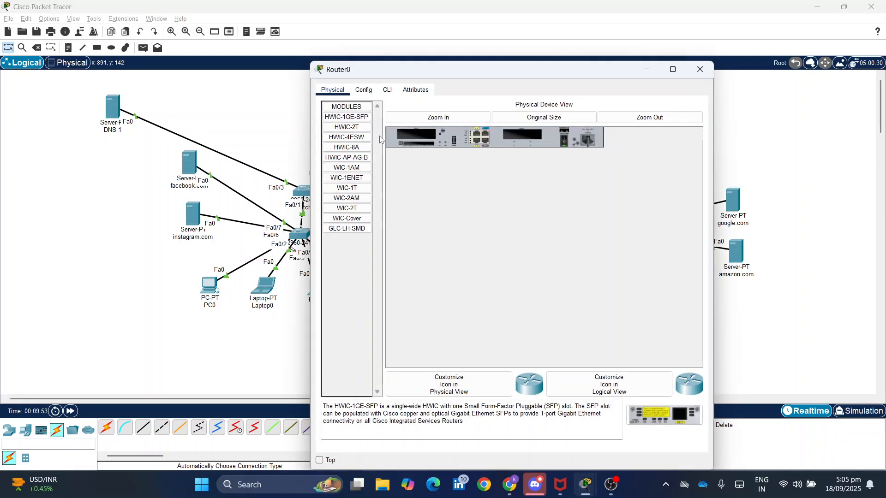
pyautogui.click(364, 90)
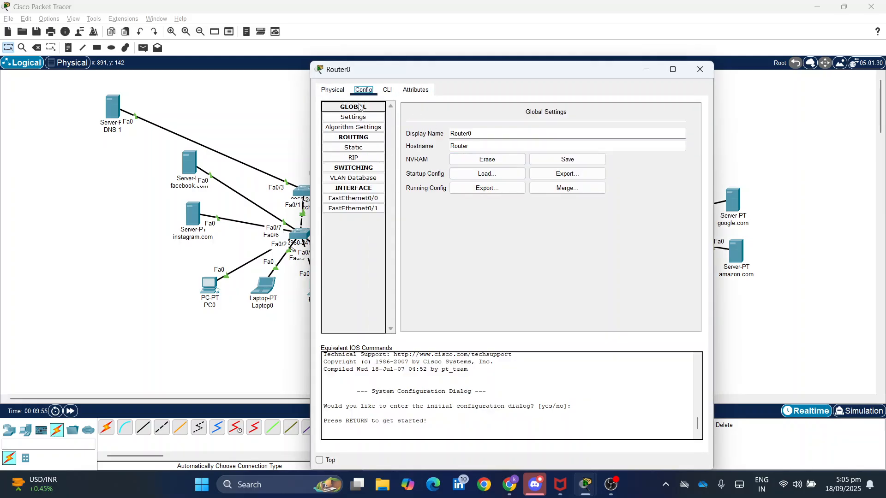
pyautogui.click(388, 89)
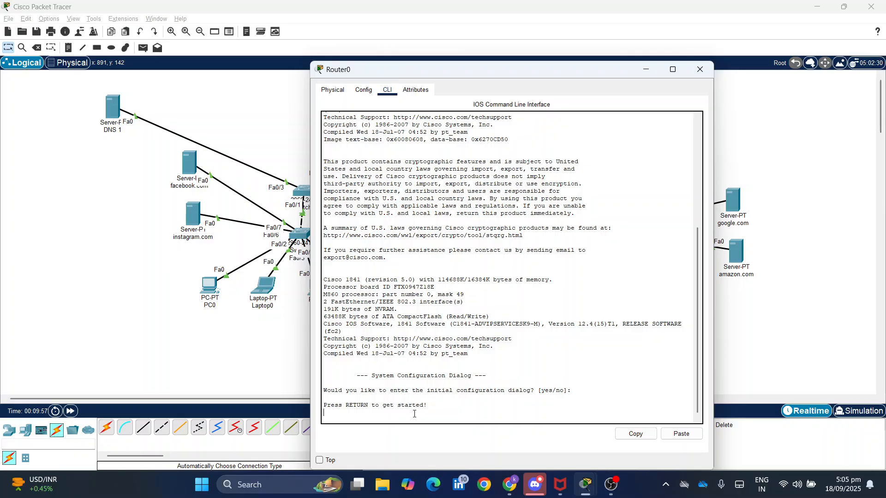
pyautogui.press('Return')
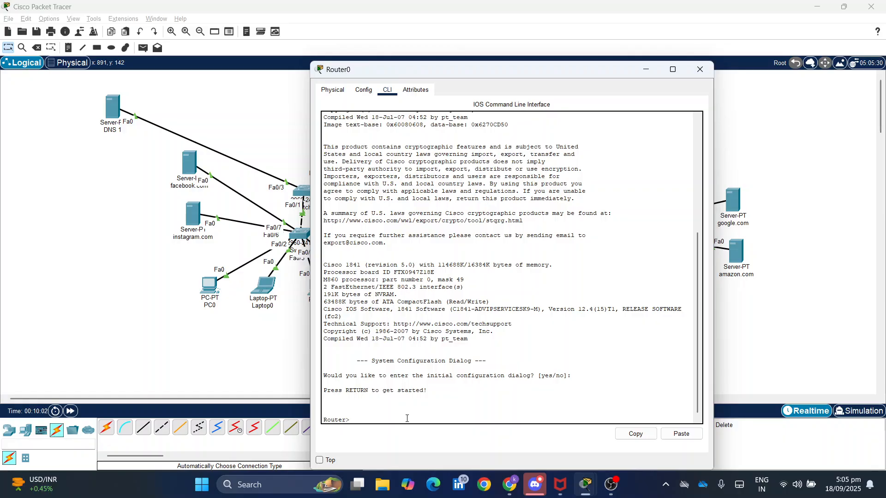
pyautogui.write('en')
pyautogui.press('Return')
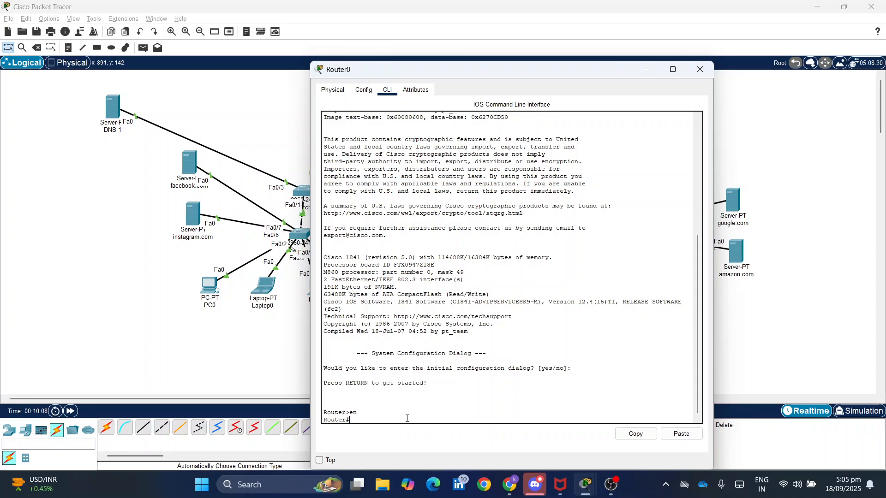
pyautogui.write('config t')
pyautogui.press('Return')
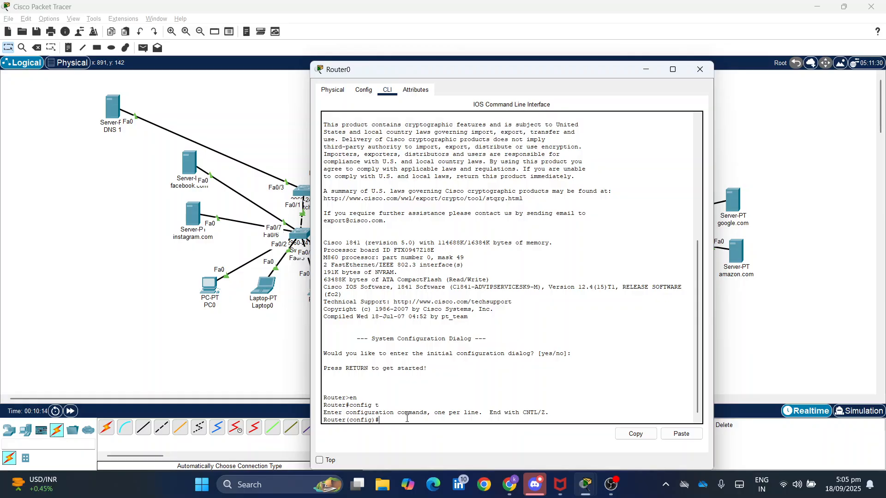
pyautogui.write('ip address')
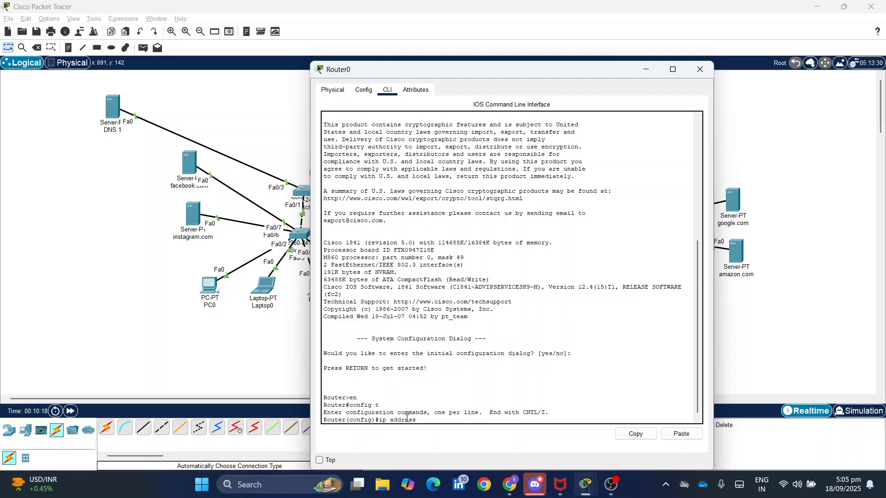
pyautogui.press('BackSpace')
pyautogui.press('BackSpace')
pyautogui.press('BackSpace')
pyautogui.press('BackSpace')
pyautogui.press('BackSpace')
pyautogui.press('BackSpace')
pyautogui.press('BackSpace')
pyautogui.press('BackSpace')
pyautogui.press('BackSpace')
pyautogui.hotkey('alt', 'F4')
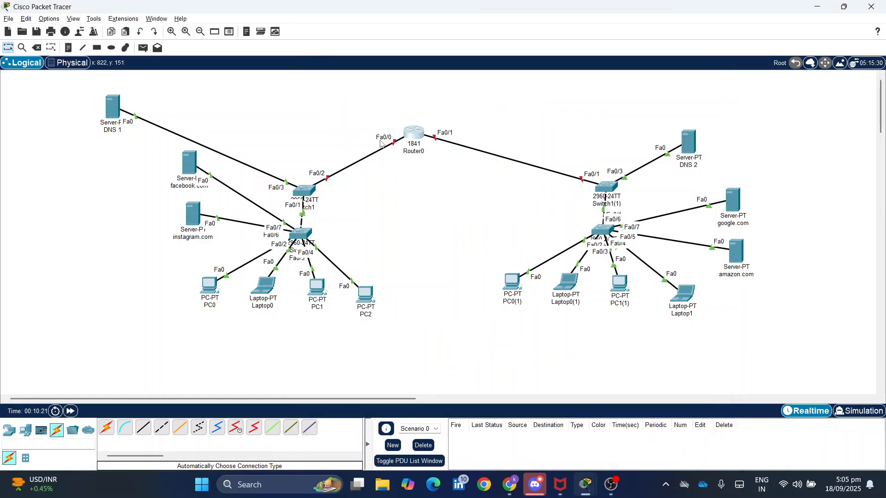
pyautogui.click(413, 134)
pyautogui.write('fa')
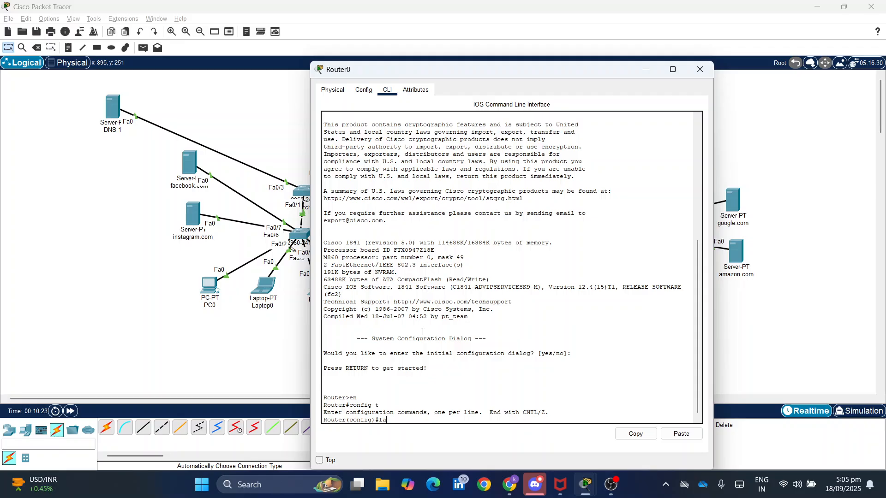
pyautogui.press('BackSpace')
pyautogui.press('BackSpace')
# Assign IP address 192.168.1.1 with subnet mask 255.255.255.0 to Router0's interface fa0/0.
pyautogui.write('int fa0/0')
pyautogui.press('Return')
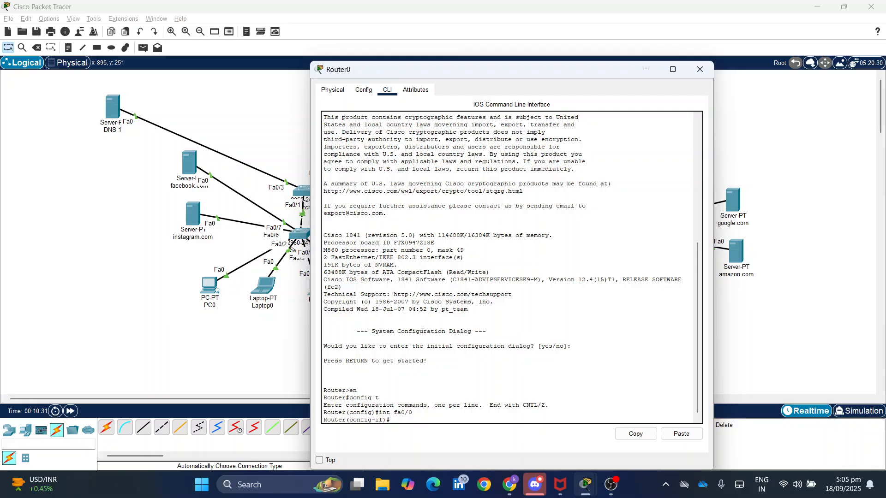
pyautogui.write('ipaddress 192.168.1.1 255.255.255.0')
pyautogui.press('Return')
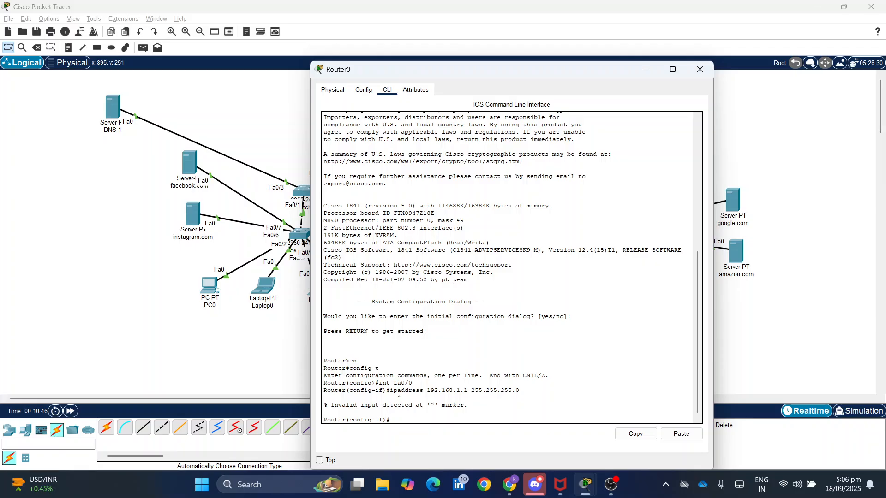
pyautogui.press('BackSpace')
pyautogui.write('ip address 192.168.1.1 255.255.25')
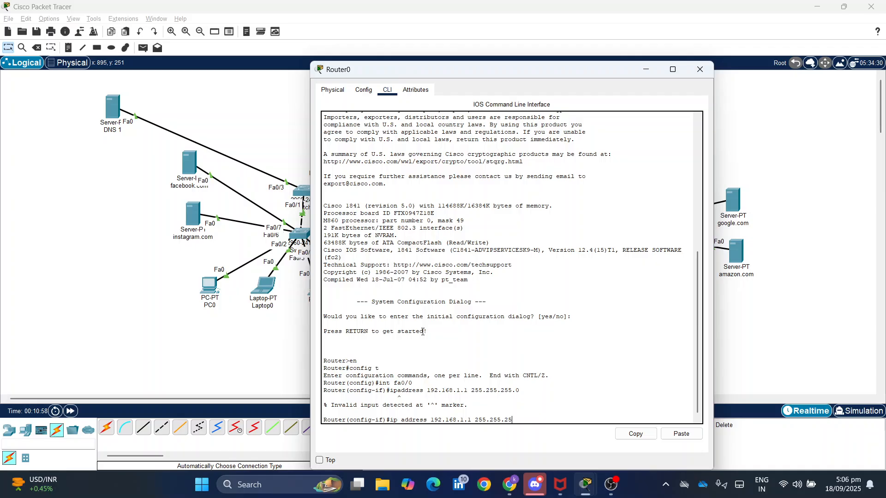
pyautogui.write('5.0')
pyautogui.press('Return')
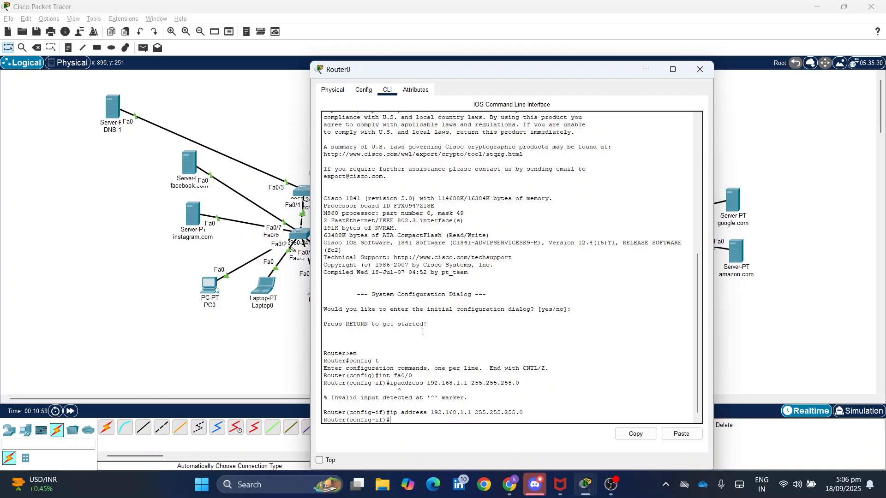
# Enable Router0's interface fa0/0 with no shut and return to privileged mode.
pyautogui.write('no shut')
pyautogui.press('Return')
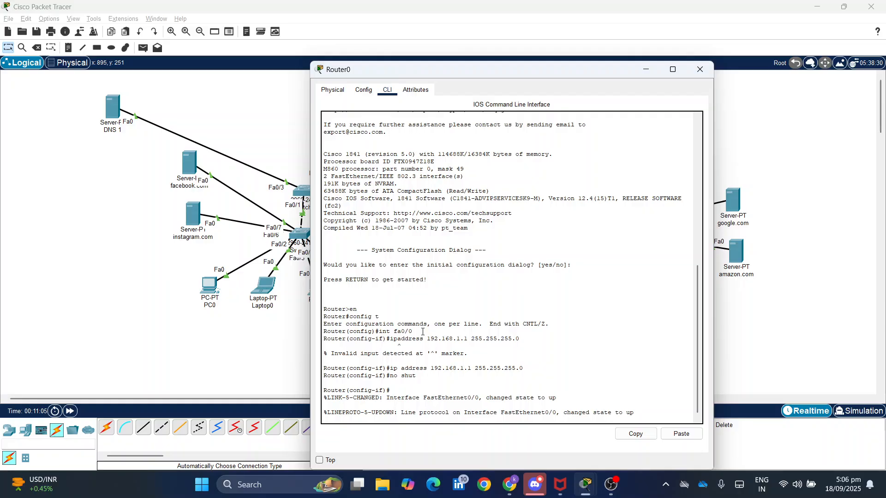
pyautogui.hotkey('ctrl', 'z')
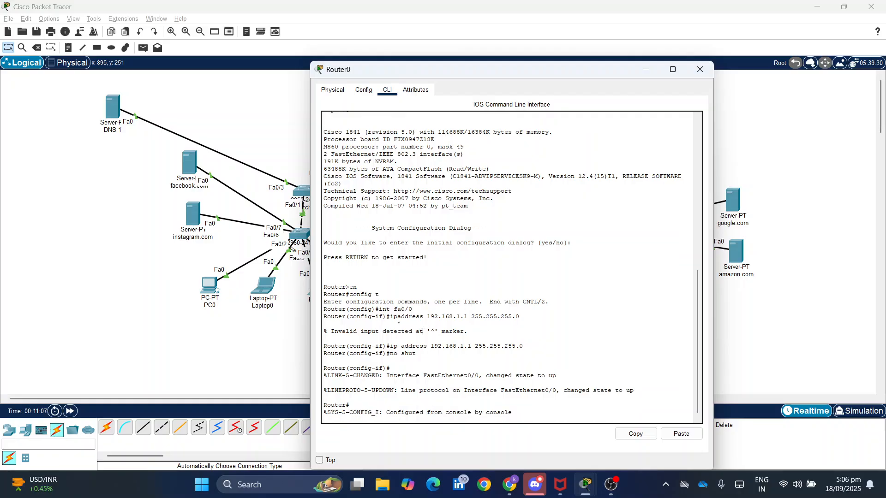
pyautogui.press('Return')
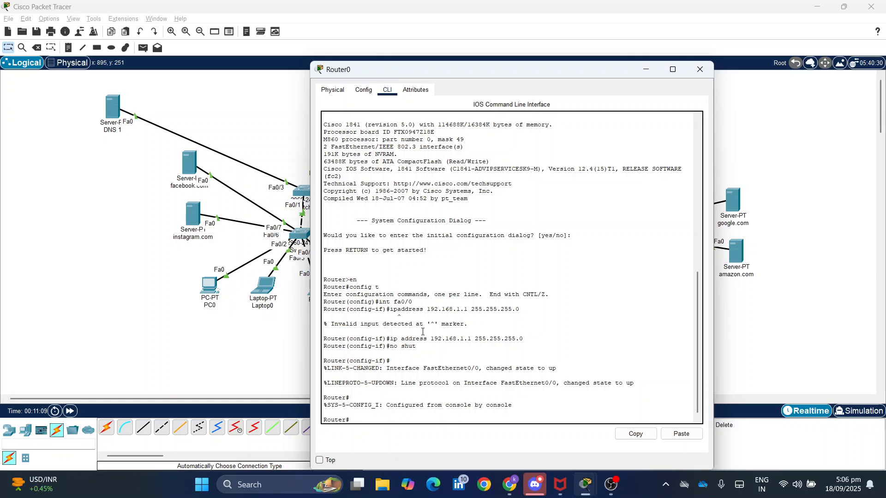
# From global configuration mode, assign IP address 192.168.2.1 with subnet mask 255.255.255.0 to Router0's interface fa0/1.
pyautogui.write('config t')
pyautogui.press('Return')
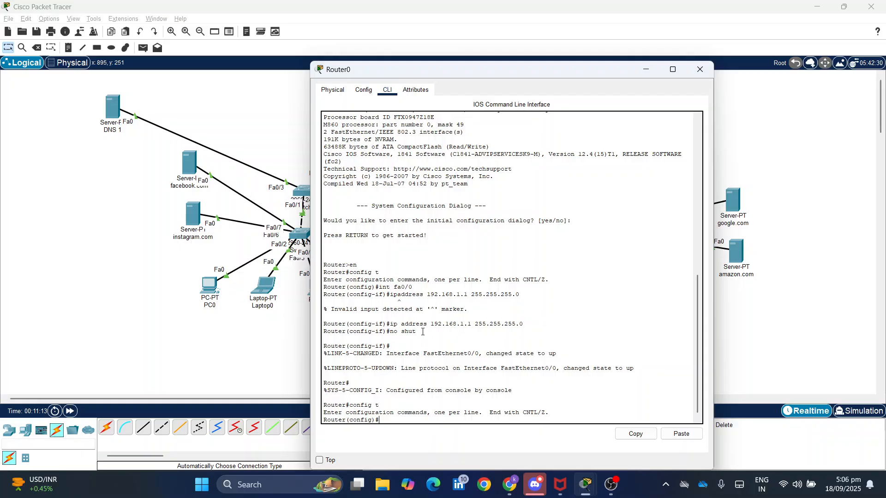
pyautogui.write('int fa0/1')
pyautogui.press('Return')
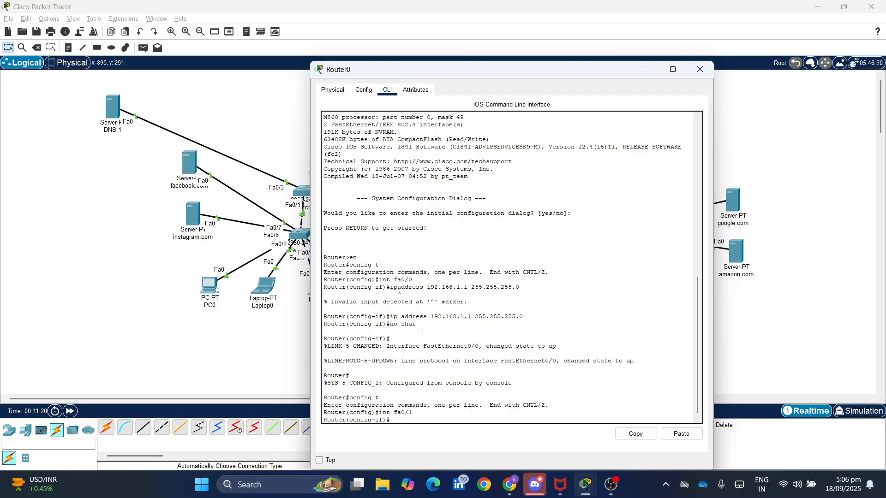
pyautogui.write('ip address 192.168.1')
pyautogui.press('BackSpace')
pyautogui.write('2.1 255.255.255.0')
pyautogui.press('Return')
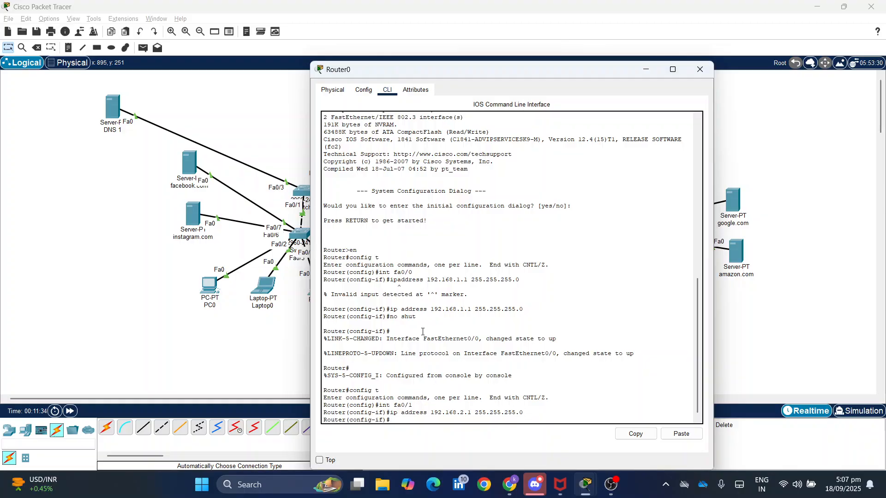
# Enable interface fa0/1 with no shut, leave configuration mode and close Router0's window.
pyautogui.write('no shut')
pyautogui.press('Return')
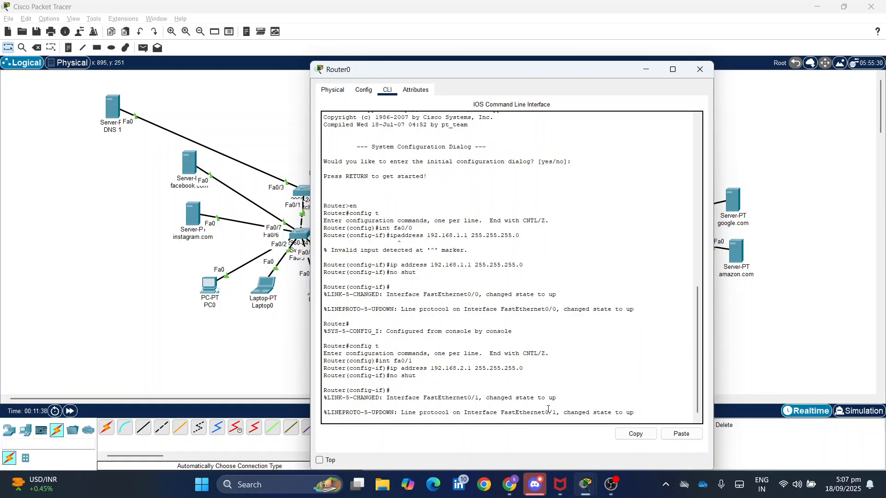
pyautogui.hotkey('ctrl', 'z')
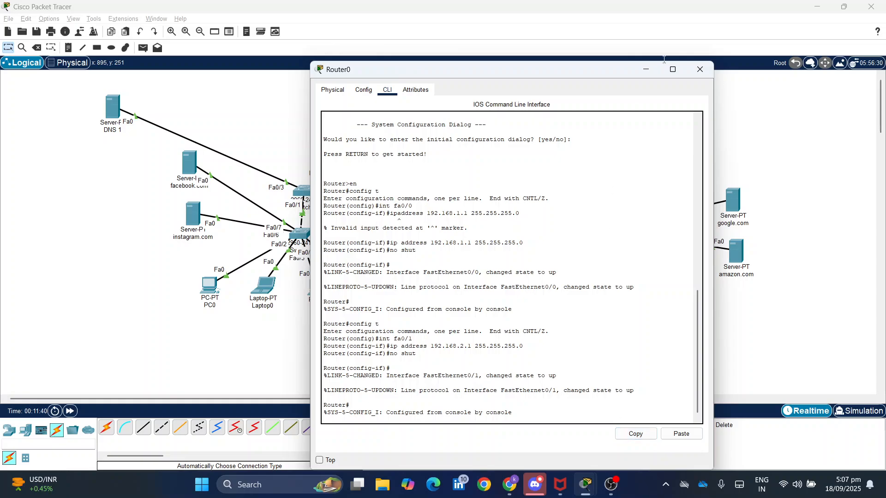
pyautogui.click(700, 69)
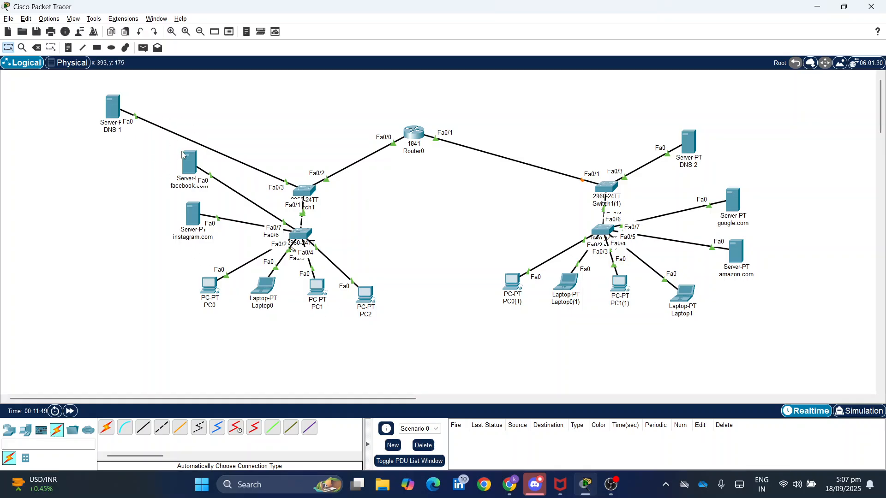
# Give the DNS 1 server's FastEthernet0 the IPv4 address 192.168.1.2 with mask 255.255.255.0, and copy the address for reuse.
pyautogui.click(114, 112)
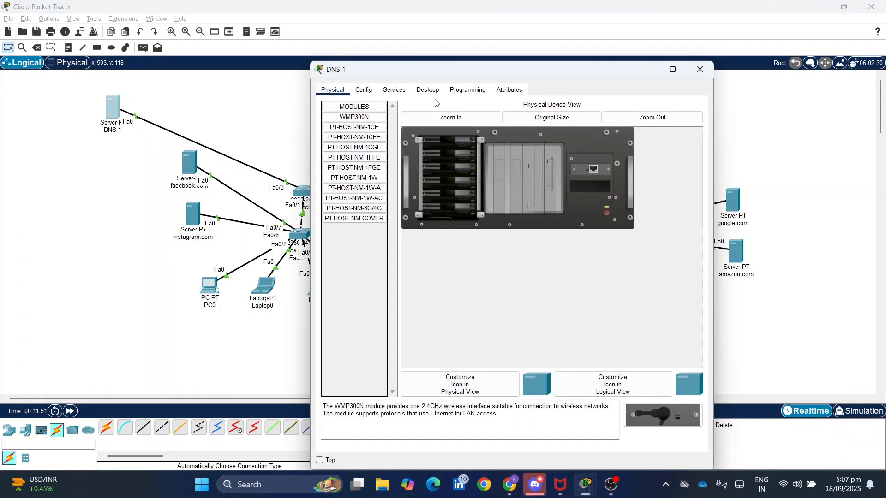
pyautogui.click(364, 90)
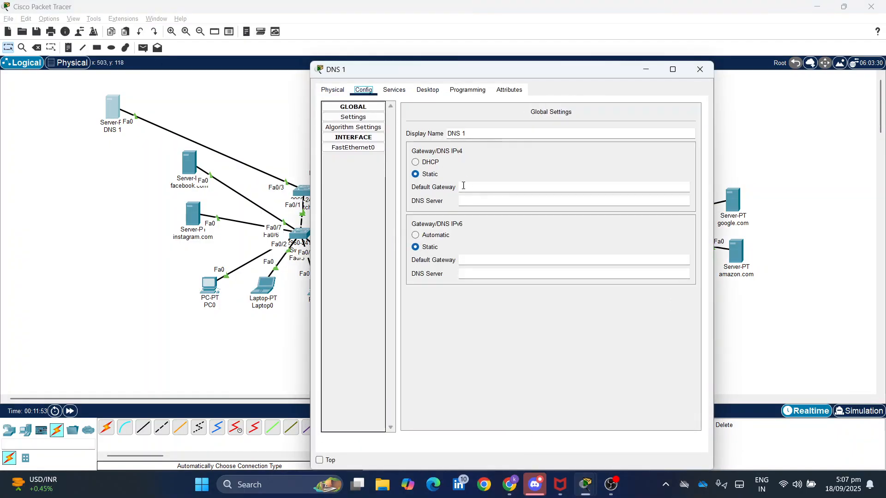
pyautogui.click(353, 147)
pyautogui.click(559, 195)
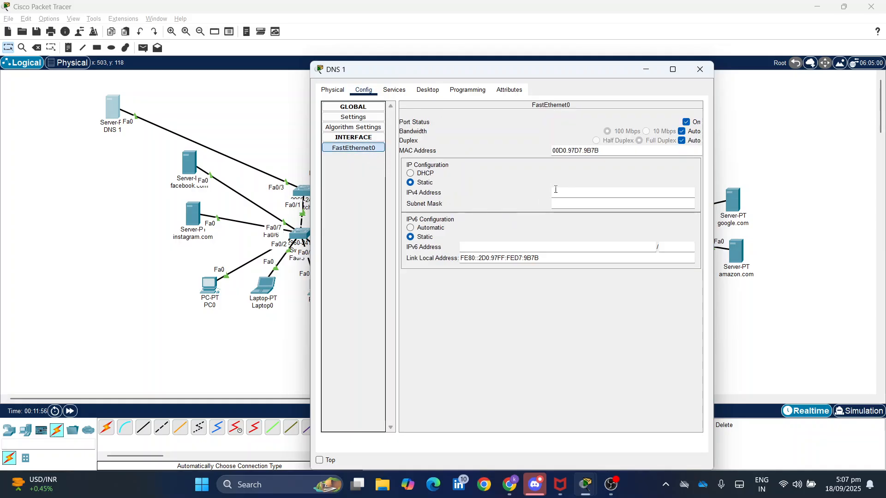
pyautogui.write('192.168.1.2')
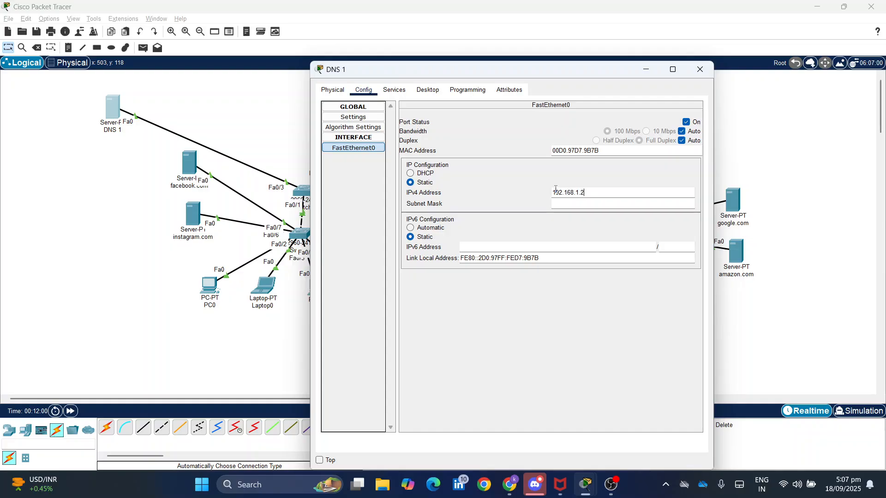
pyautogui.doubleClick(556, 189)
pyautogui.hotkey('ctrl', 'c')
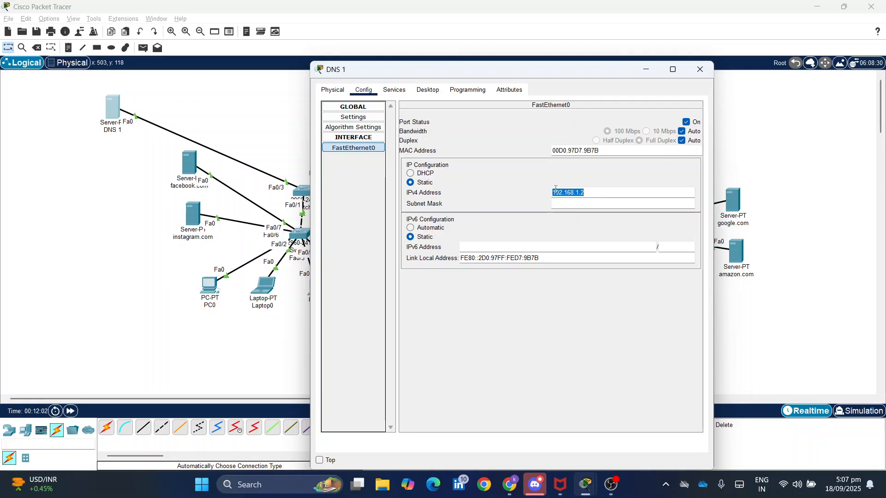
pyautogui.press('Return')
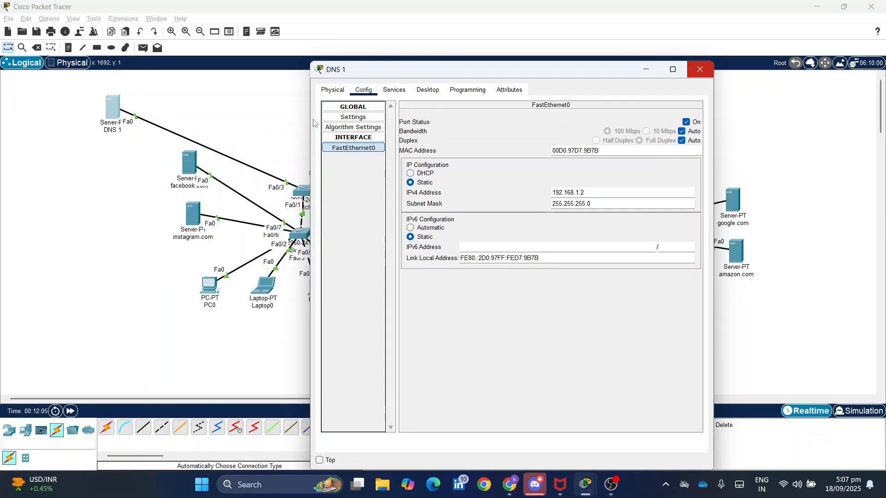
pyautogui.click(700, 69)
# Set the static IPv4 address of the facebook.com server's FastEthernet0 to 192.168.1.3.
pyautogui.click(189, 162)
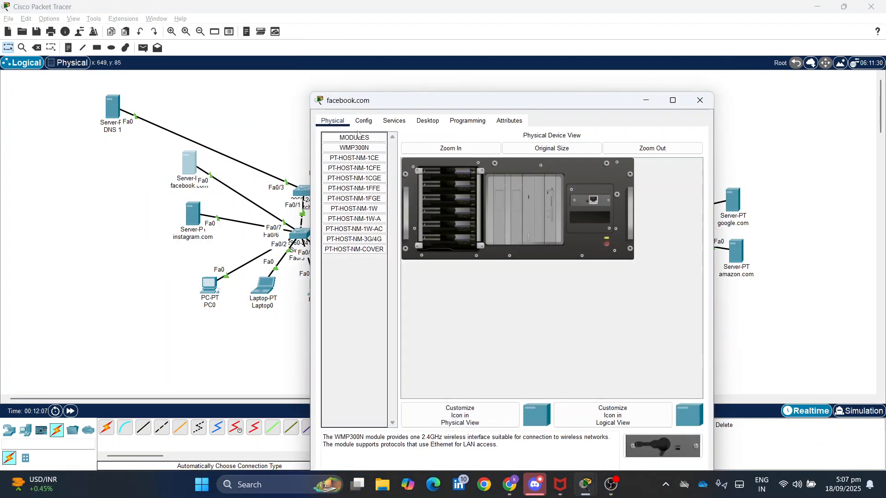
pyautogui.click(364, 120)
pyautogui.click(353, 179)
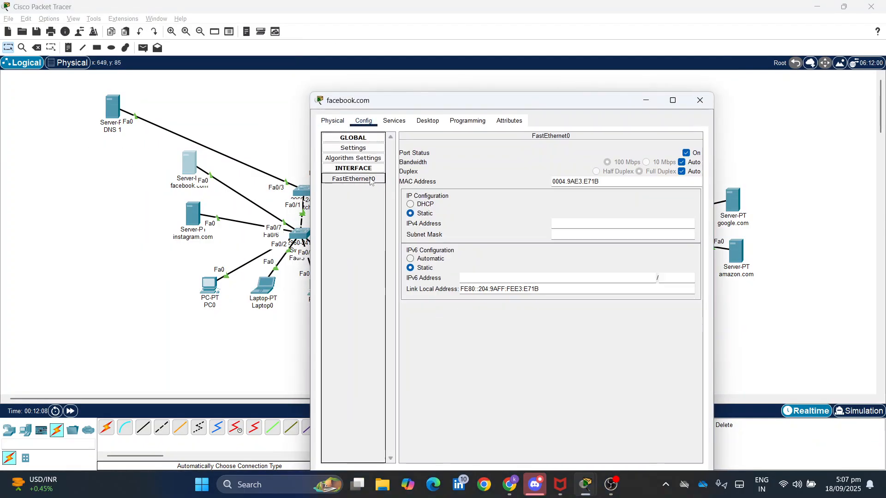
pyautogui.click(565, 220)
pyautogui.write('192.168.1.2')
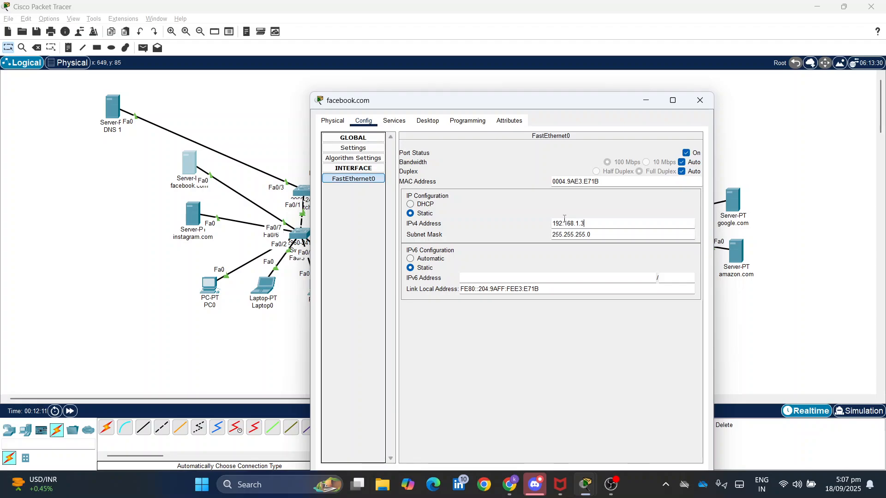
pyautogui.click(700, 101)
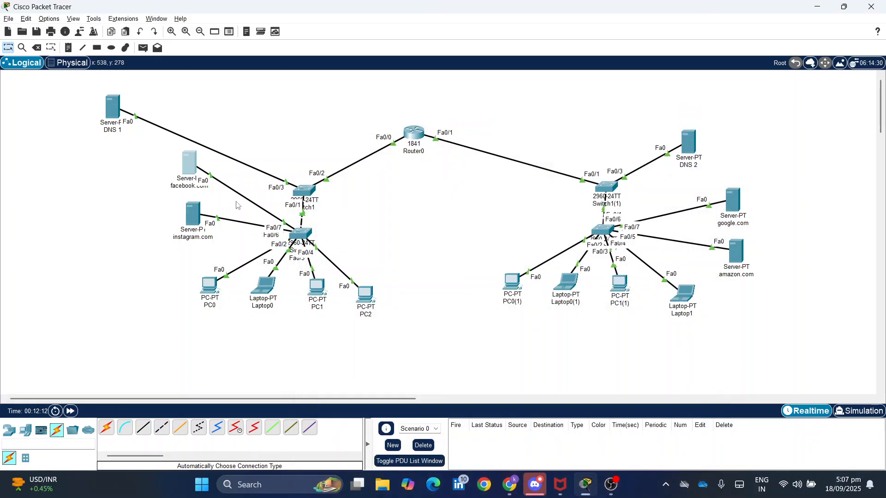
# Set the static IPv4 address of the instagram.com server's FastEthernet0 to 192.168.1.4.
pyautogui.click(191, 216)
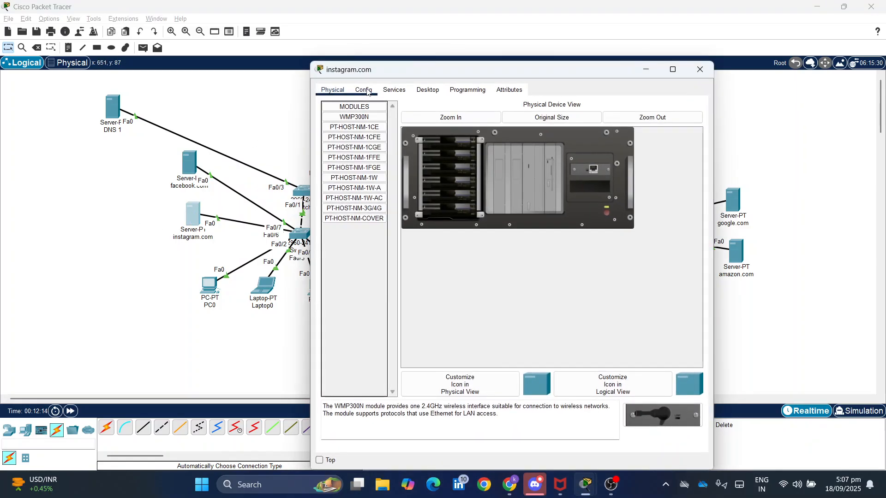
pyautogui.click(364, 89)
pyautogui.click(352, 148)
pyautogui.click(562, 192)
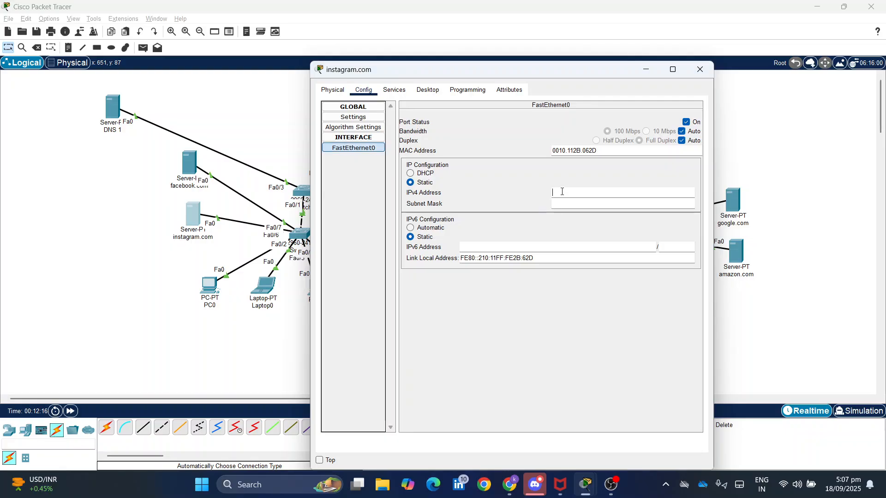
pyautogui.write('192.168.1.2')
pyautogui.press('BackSpace')
pyautogui.write('4')
pyautogui.click(700, 70)
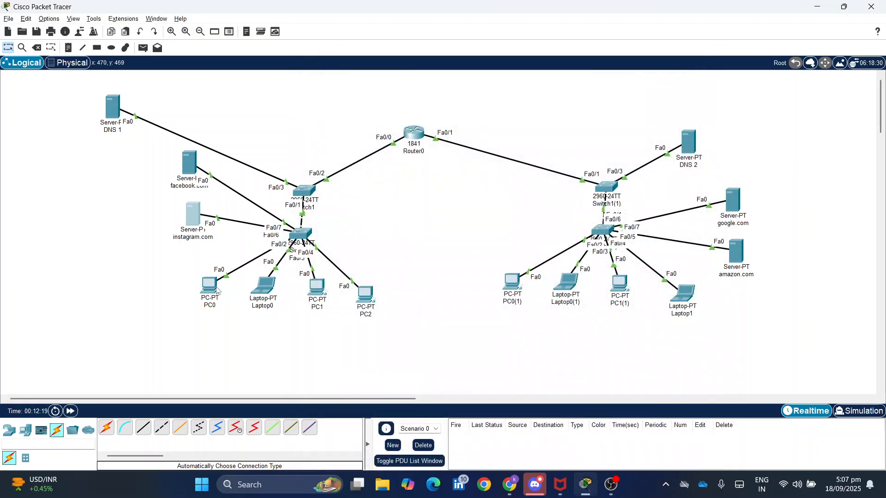
# Set the static IPv4 address of PC0's FastEthernet0 to 192.168.1.5.
pyautogui.click(210, 285)
pyautogui.click(363, 89)
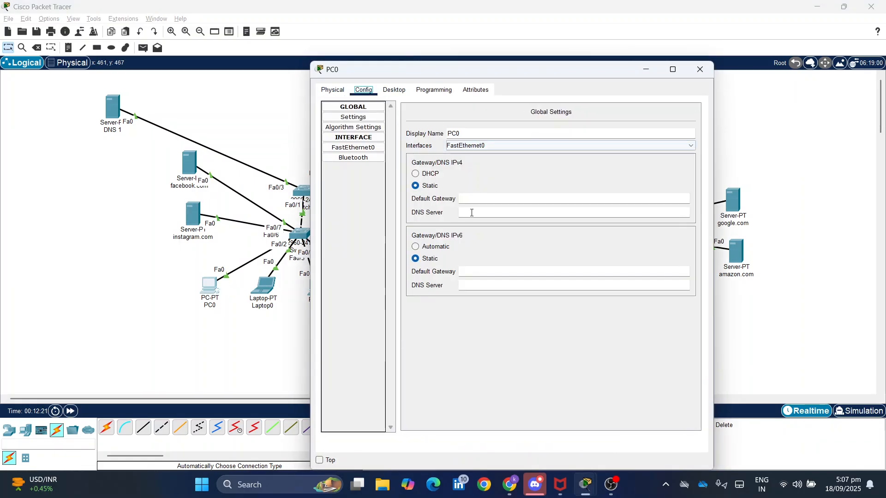
pyautogui.click(378, 146)
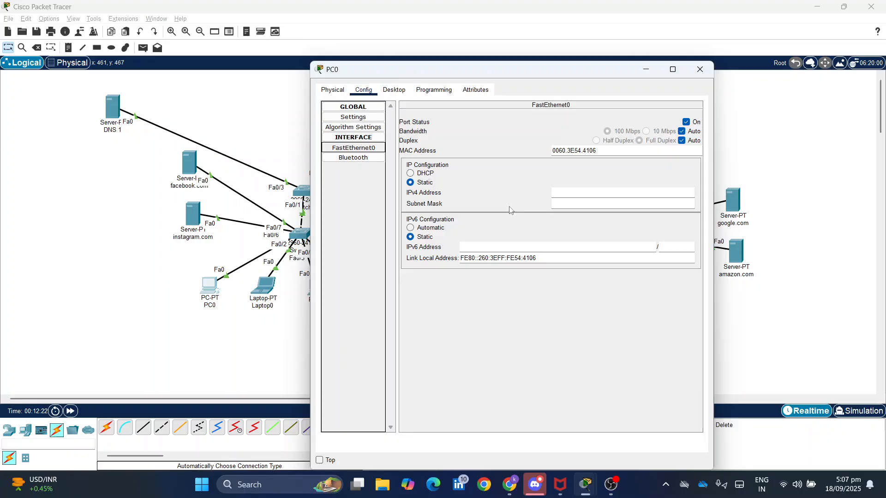
pyautogui.click(558, 193)
pyautogui.write('192.168.1.5')
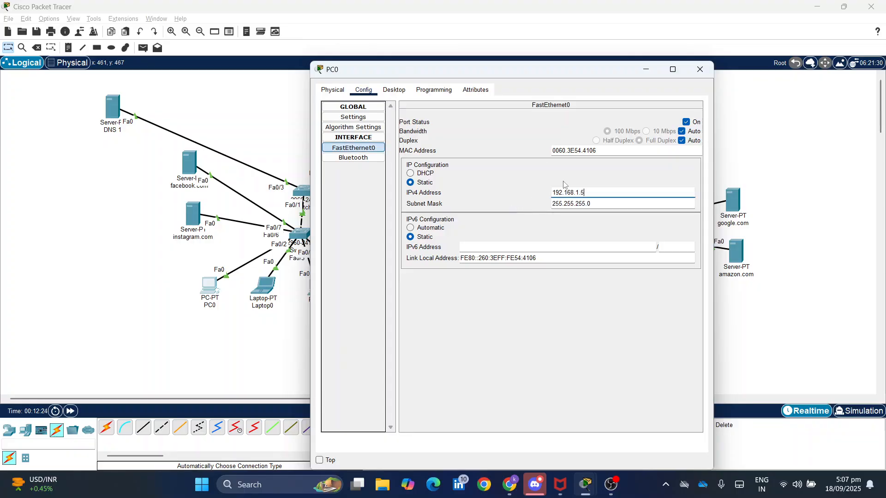
pyautogui.click(700, 70)
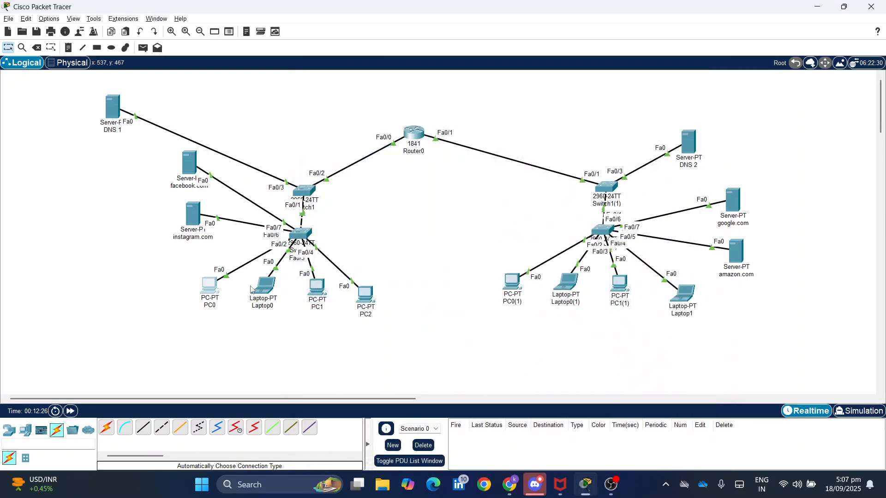
# Set the static IPv4 address of Laptop0's FastEthernet0 to 192.168.1.6.
pyautogui.click(263, 287)
pyautogui.click(364, 121)
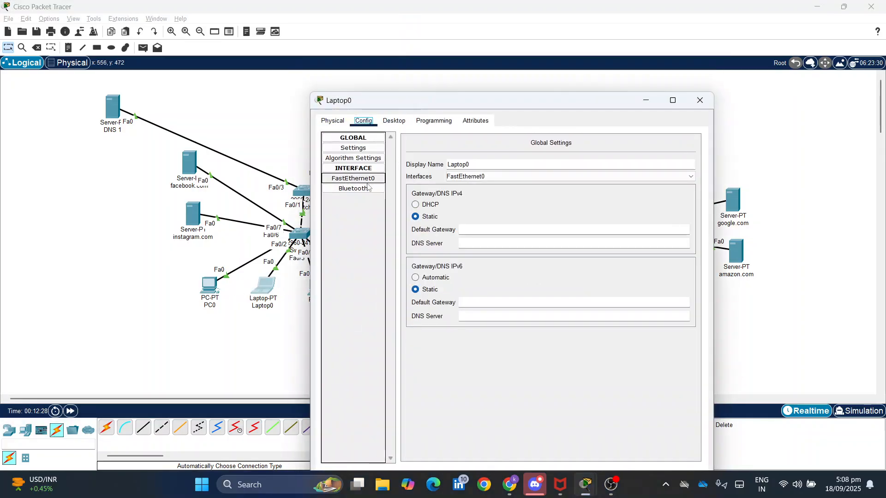
pyautogui.click(354, 179)
pyautogui.click(567, 224)
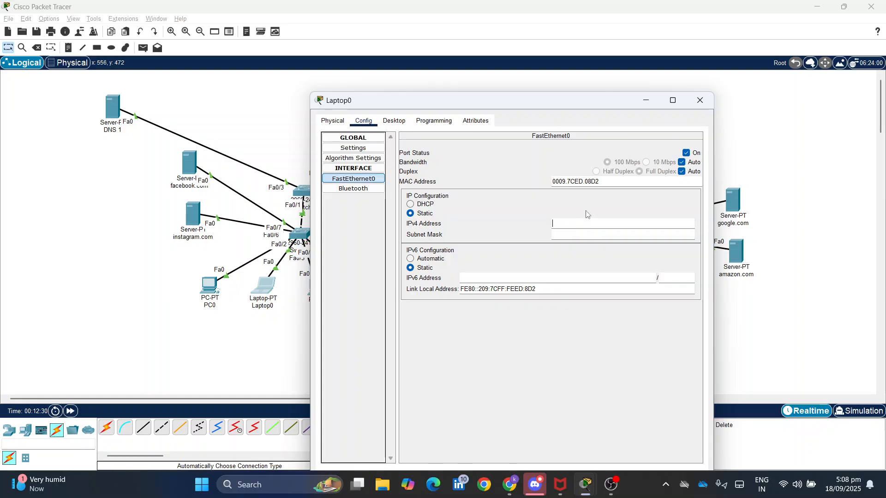
pyautogui.write('192.168.1.2')
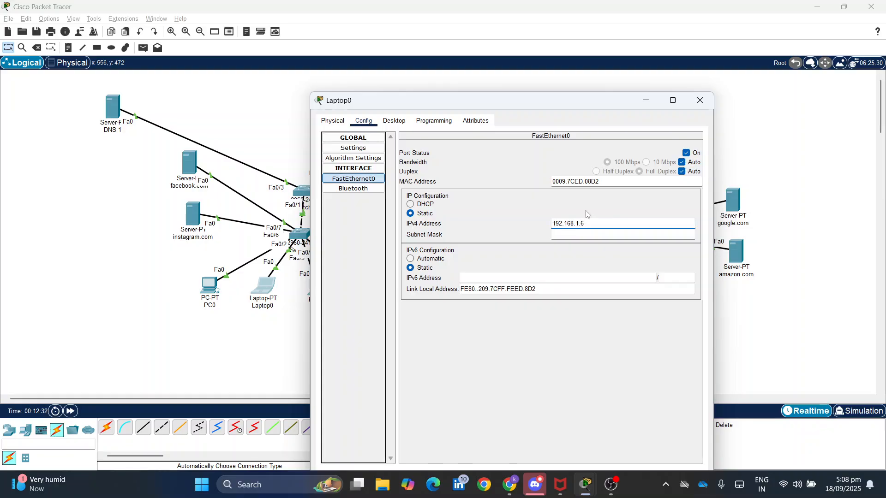
pyautogui.click(700, 100)
# Set the static IPv4 address of PC1's FastEthernet0 to 192.168.1.7 with subnet mask 255.255.255.0.
pyautogui.click(321, 290)
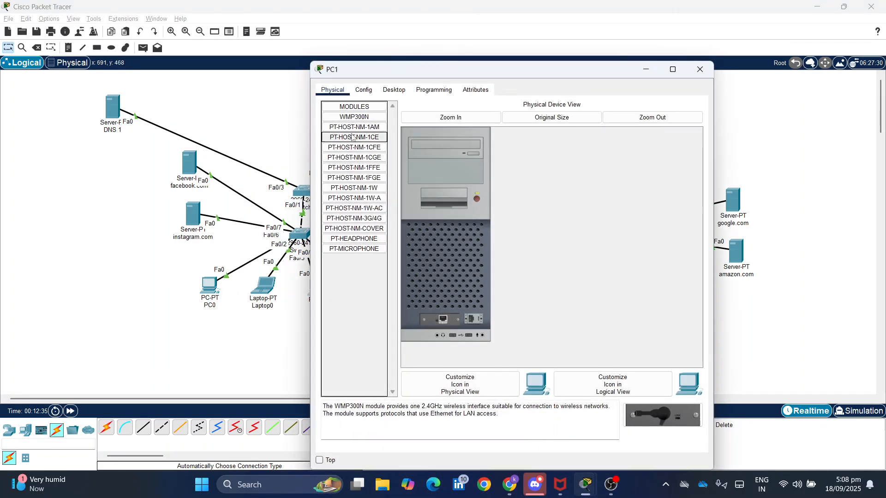
pyautogui.click(366, 91)
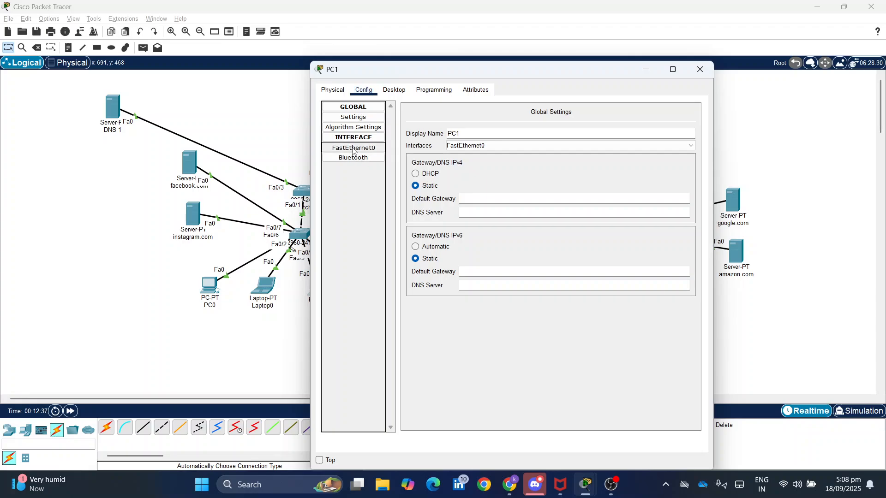
pyautogui.click(354, 148)
pyautogui.click(575, 193)
pyautogui.hotkey('ctrl', 'v')
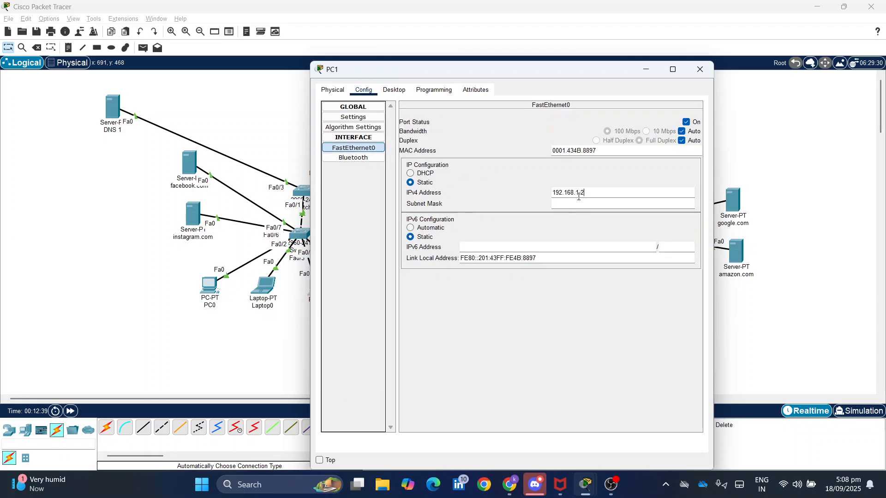
pyautogui.press('BackSpace')
pyautogui.write('7')
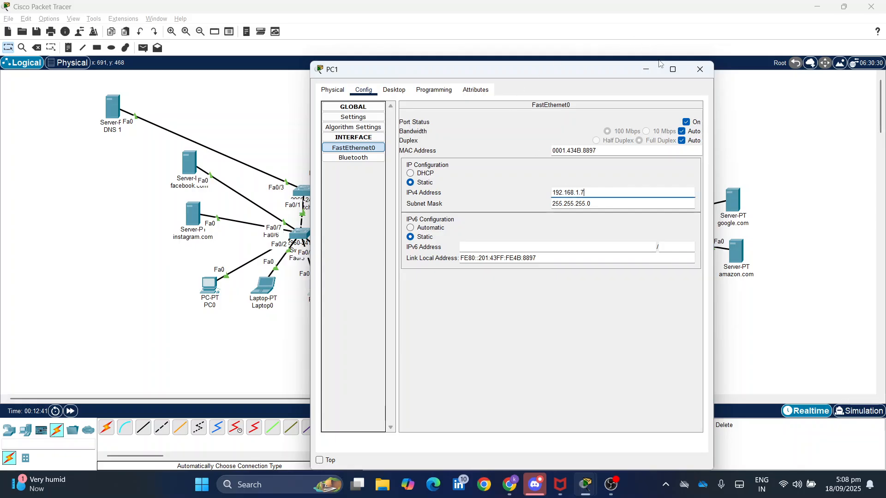
pyautogui.click(700, 69)
# Set the static IPv4 address of PC2's FastEthernet0 to 192.168.1.8.
pyautogui.click(364, 294)
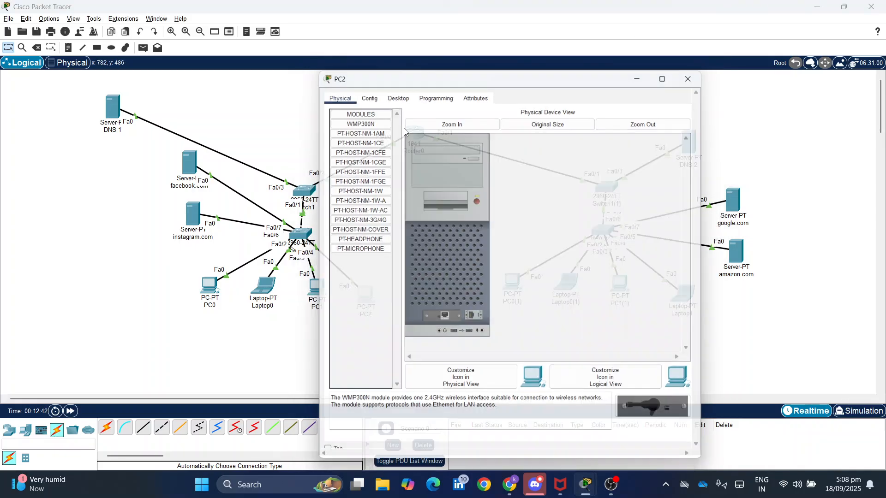
pyautogui.click(363, 90)
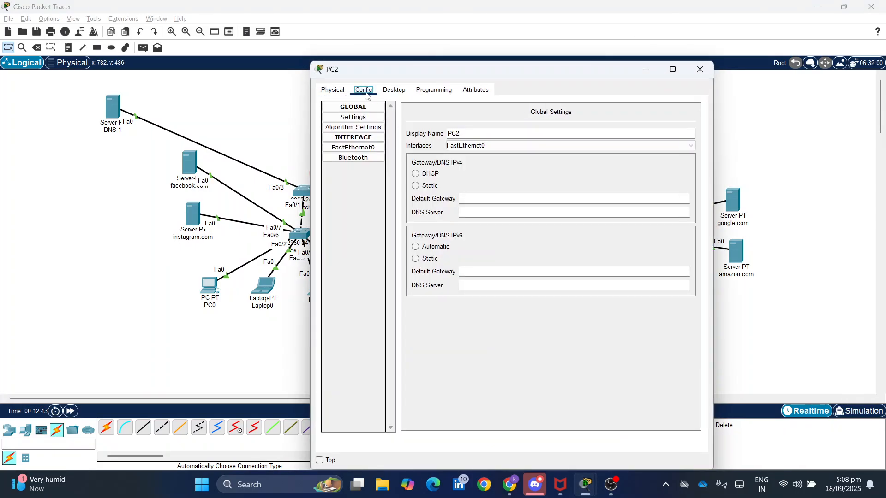
pyautogui.click(370, 149)
pyautogui.click(559, 192)
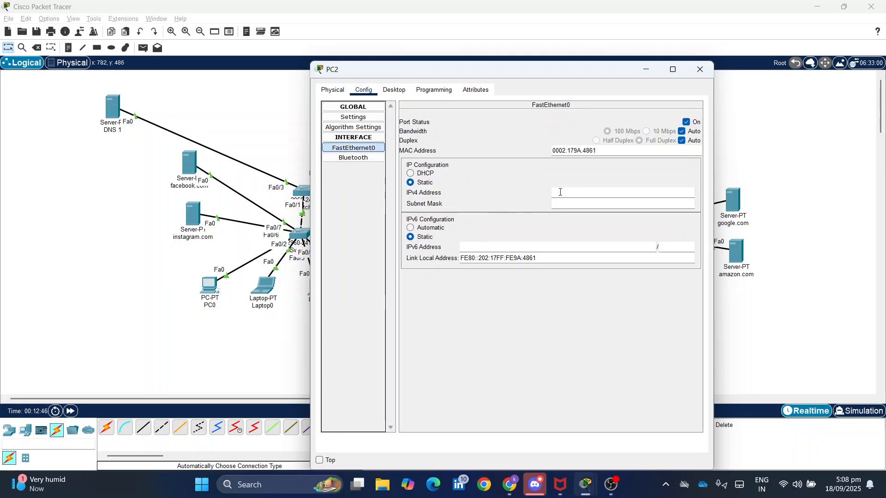
pyautogui.write('192.168.1.8')
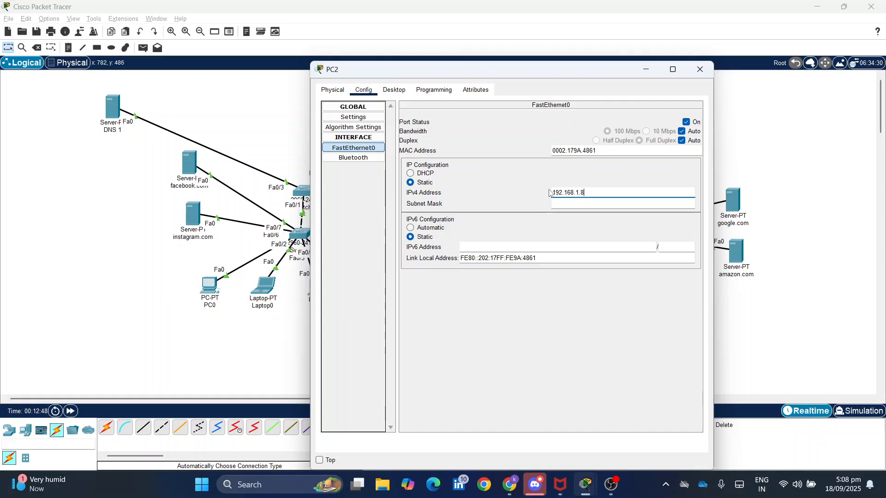
pyautogui.press('Tab')
pyautogui.click(700, 70)
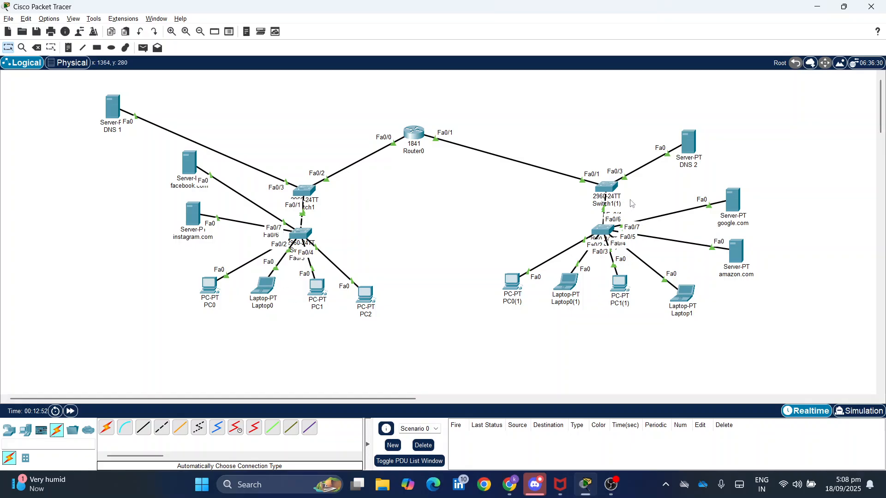
# Set the static IPv4 address of the DNS 2 server's FastEthernet0 to 192.168.2.2 with mask 255.255.255.0, and copy the address.
pyautogui.doubleClick(685, 147)
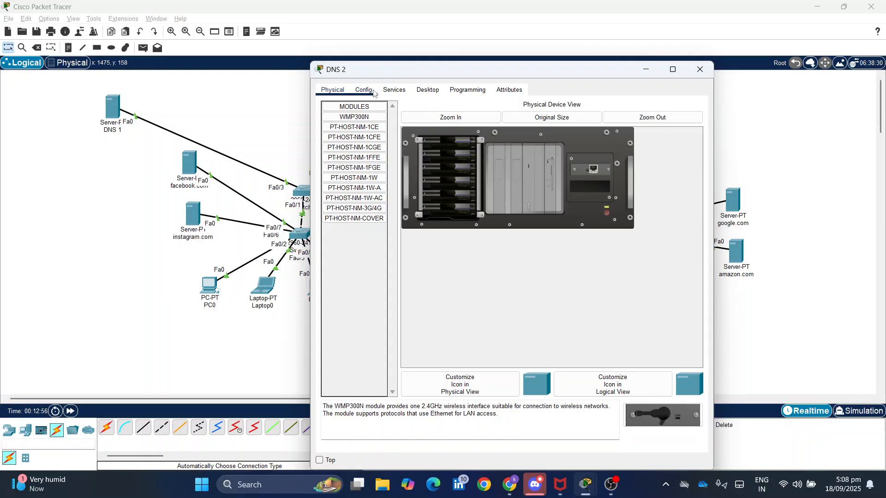
pyautogui.click(364, 90)
pyautogui.click(353, 148)
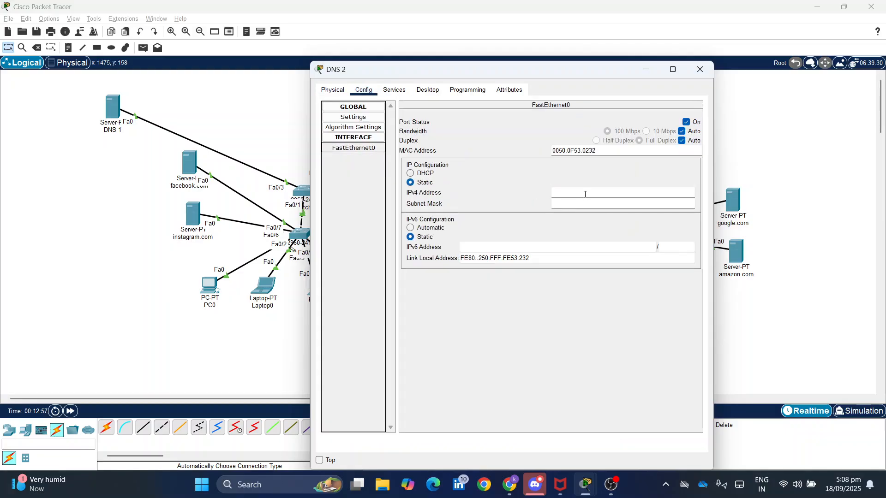
pyautogui.click(582, 190)
pyautogui.write('192.168.2.2')
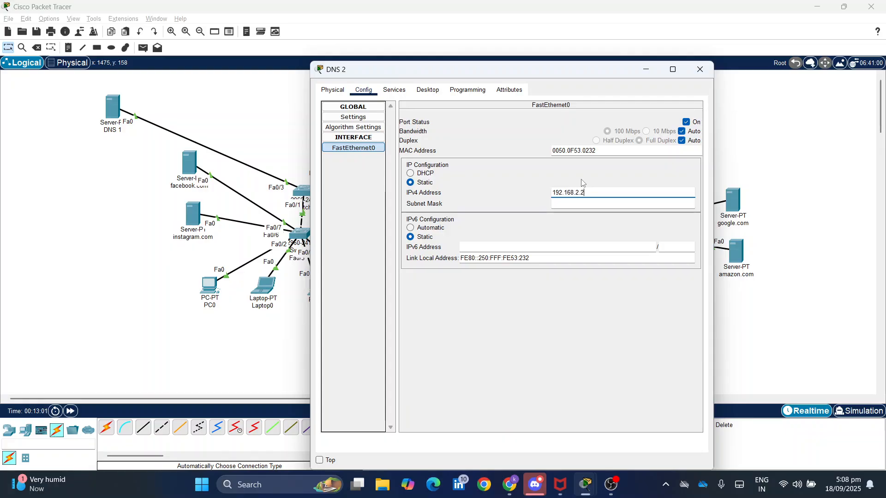
pyautogui.press('Return')
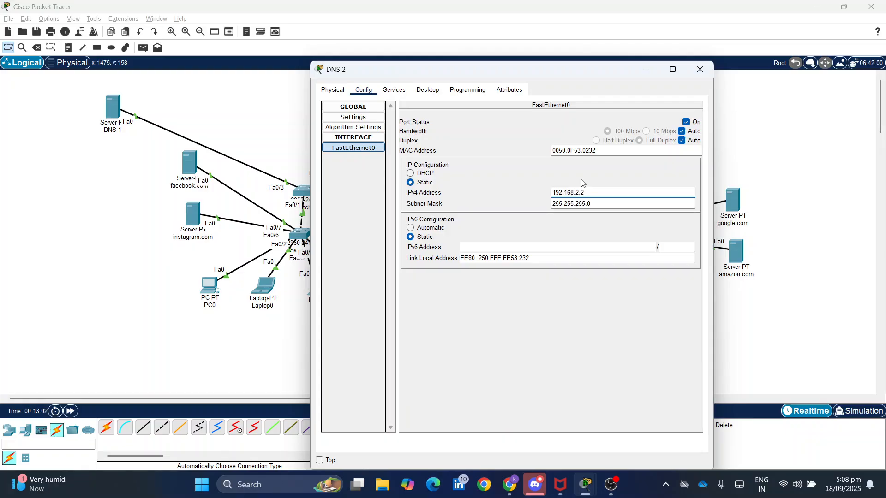
pyautogui.doubleClick(607, 188)
pyautogui.hotkey('ctrl', 'c')
pyautogui.click(700, 70)
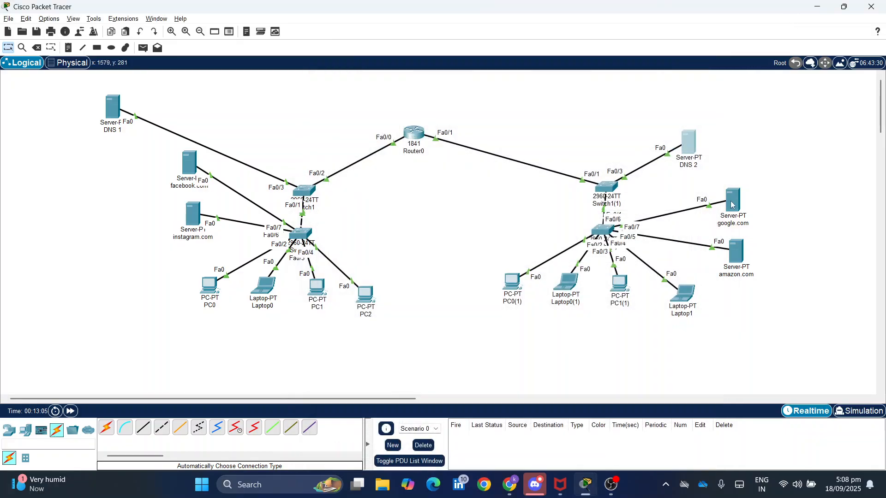
# Set the static IPv4 address of the google.com server's FastEthernet0 to 192.168.2.3 with subnet mask 255.255.255.0.
pyautogui.click(733, 199)
pyautogui.click(364, 90)
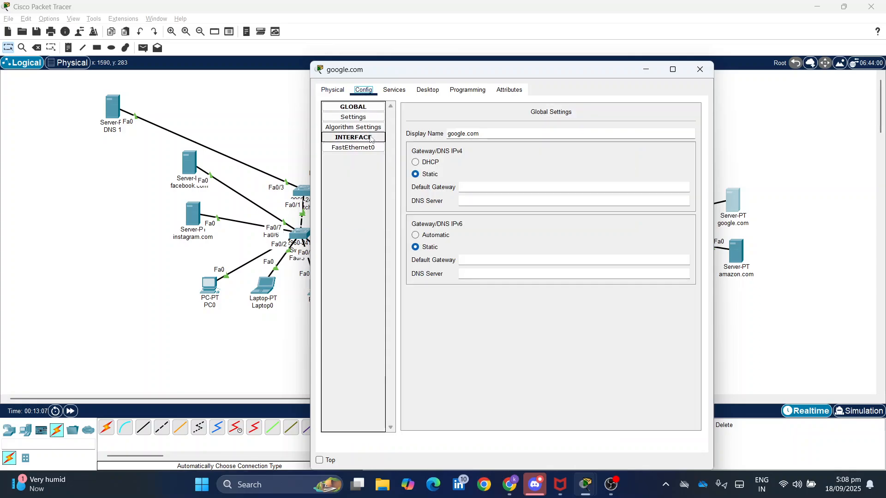
pyautogui.click(353, 147)
pyautogui.click(573, 188)
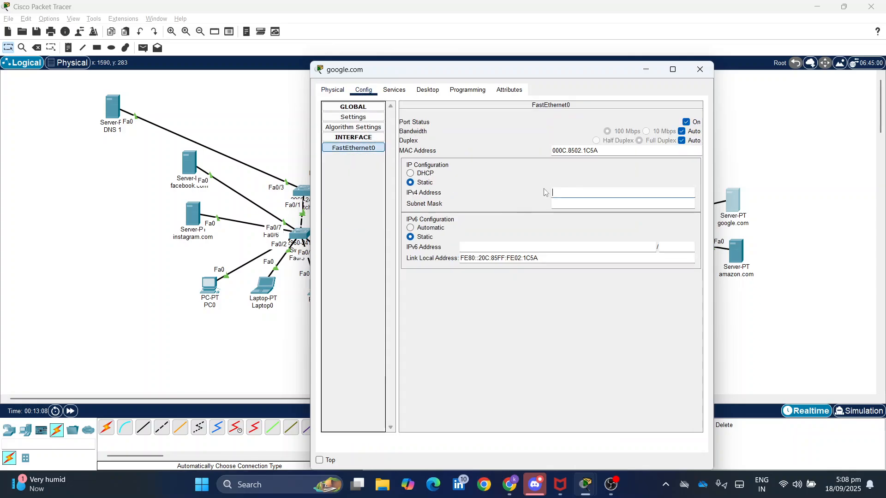
pyautogui.write('192.168.2.3')
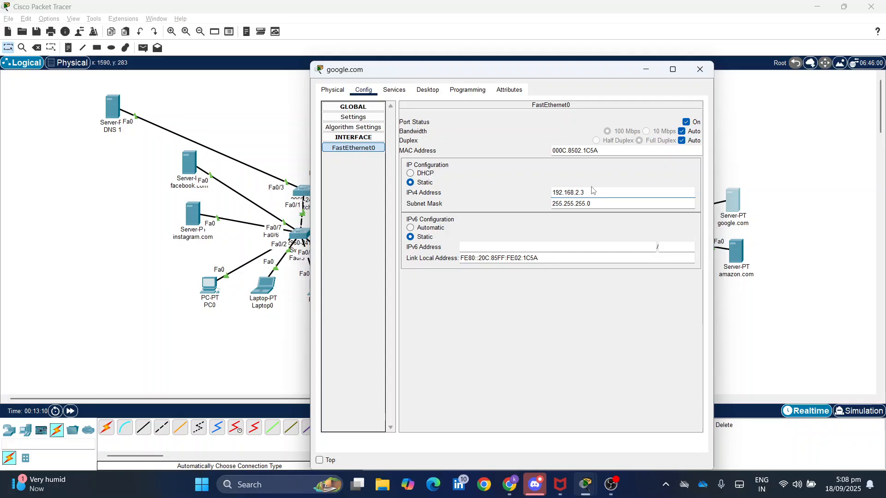
pyautogui.click(700, 70)
# Set the static IPv4 address of the amazon.com server's FastEthernet0 to 192.168.2.4 with subnet mask 255.255.255.0.
pyautogui.click(736, 251)
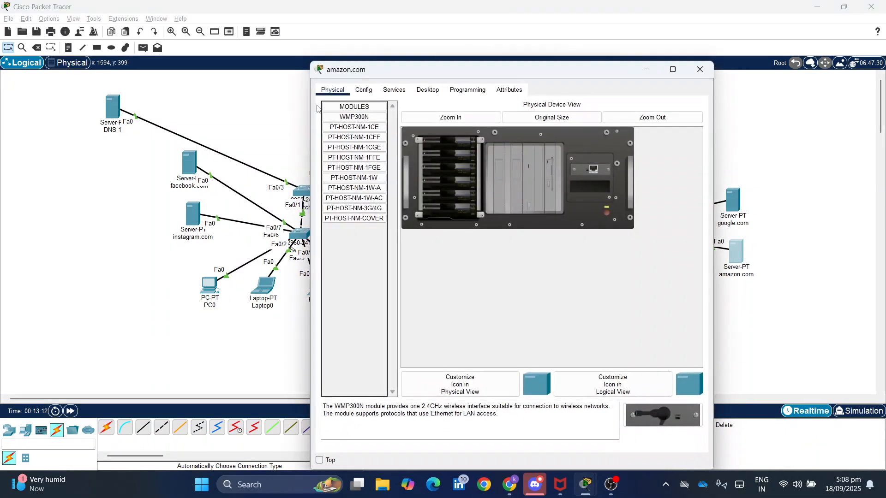
pyautogui.click(363, 89)
pyautogui.click(354, 148)
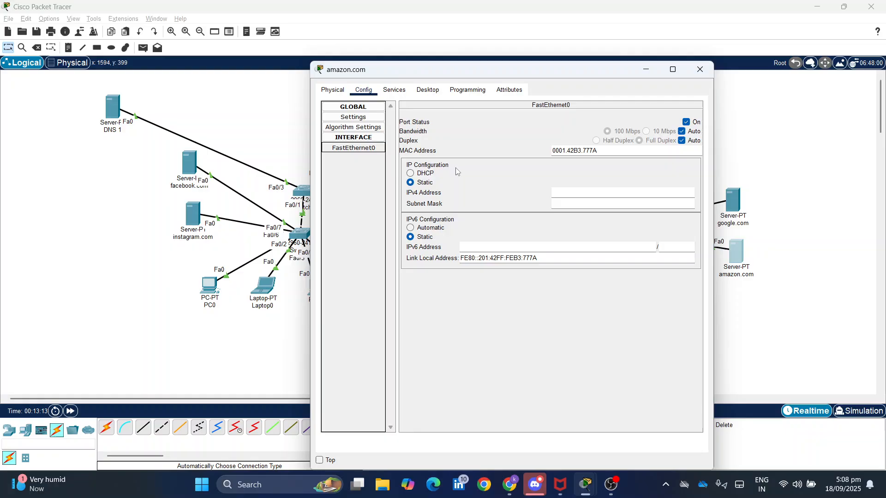
pyautogui.click(564, 193)
pyautogui.write('192.168.2.')
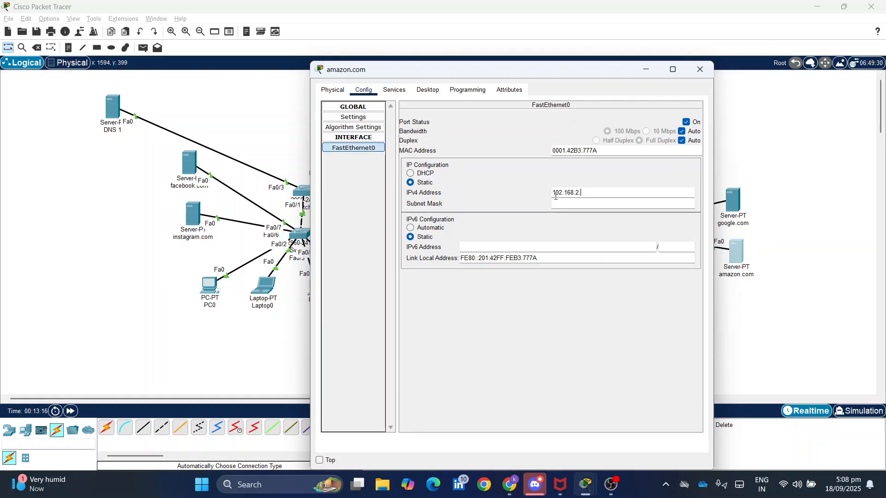
pyautogui.write('24')
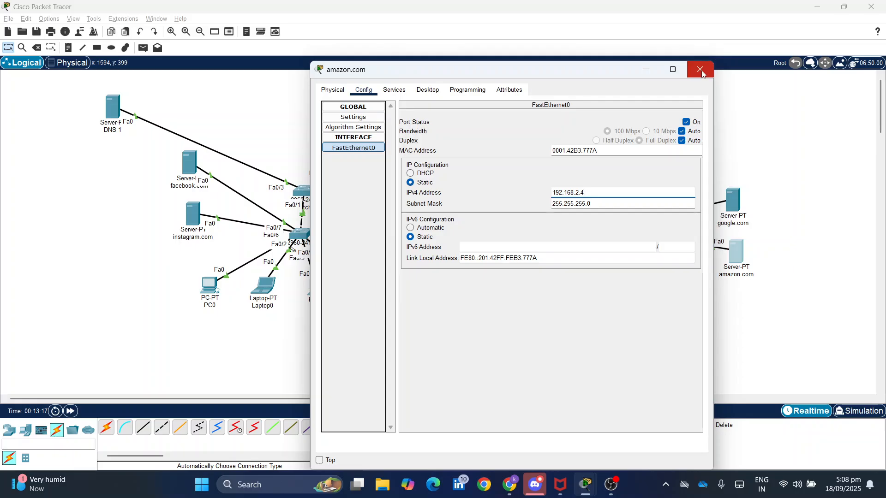
pyautogui.click(700, 69)
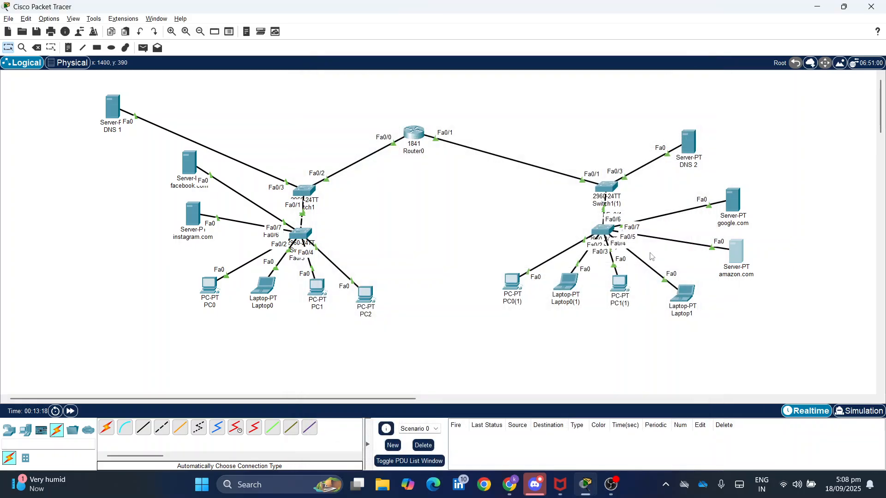
# Assign Laptop1's FastEthernet0 a static IPv4 address in the 192.168.2.x network.
pyautogui.click(687, 293)
pyautogui.click(363, 89)
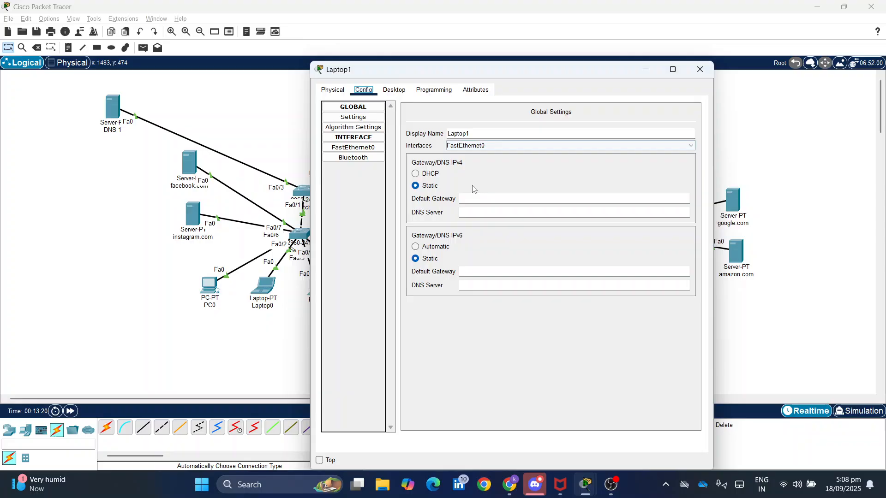
pyautogui.click(353, 147)
pyautogui.click(569, 193)
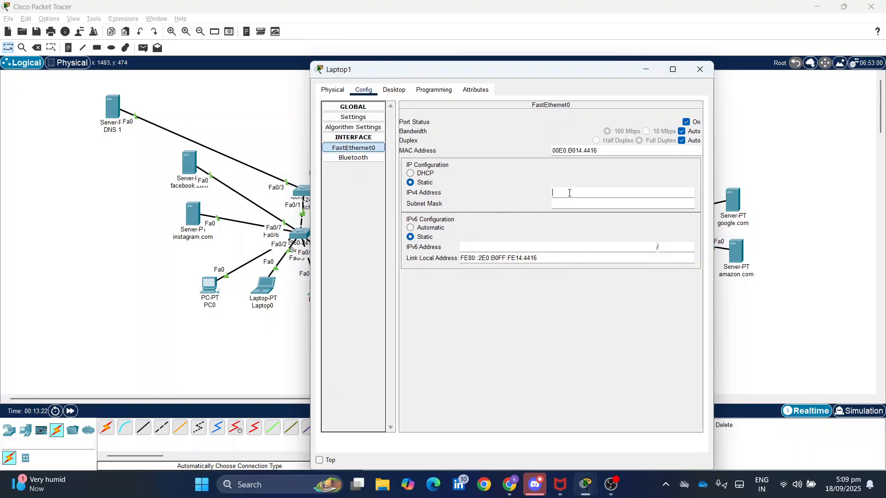
pyautogui.write('192.168.2.2')
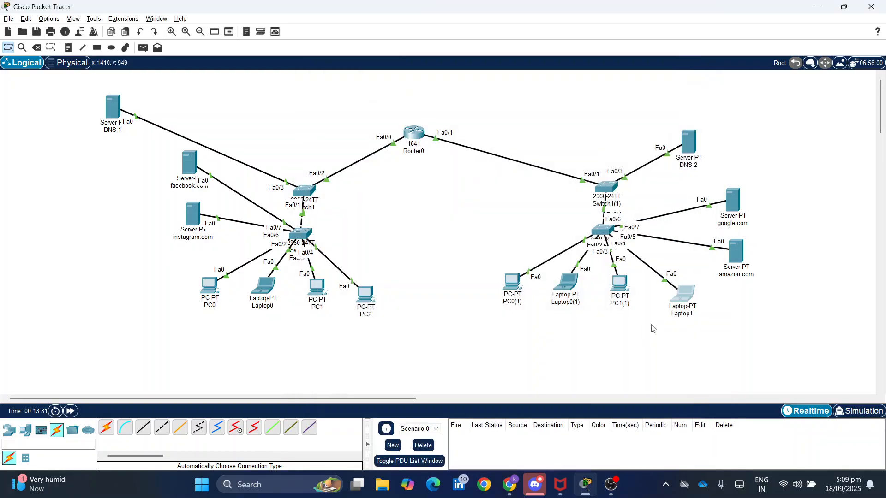
pyautogui.click(700, 69)
# Set the static IPv4 address of PC1(1)'s FastEthernet0 to 192.168.2.6 with subnet mask 255.255.255.0.
pyautogui.click(617, 296)
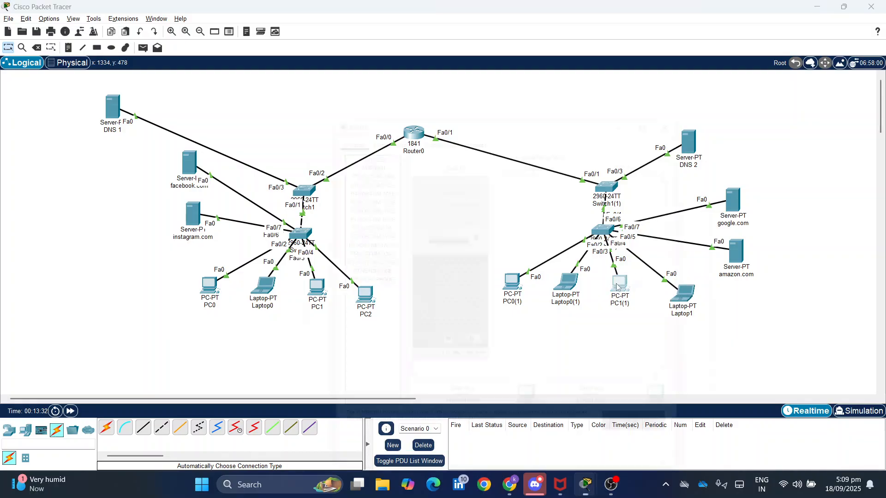
pyautogui.click(363, 120)
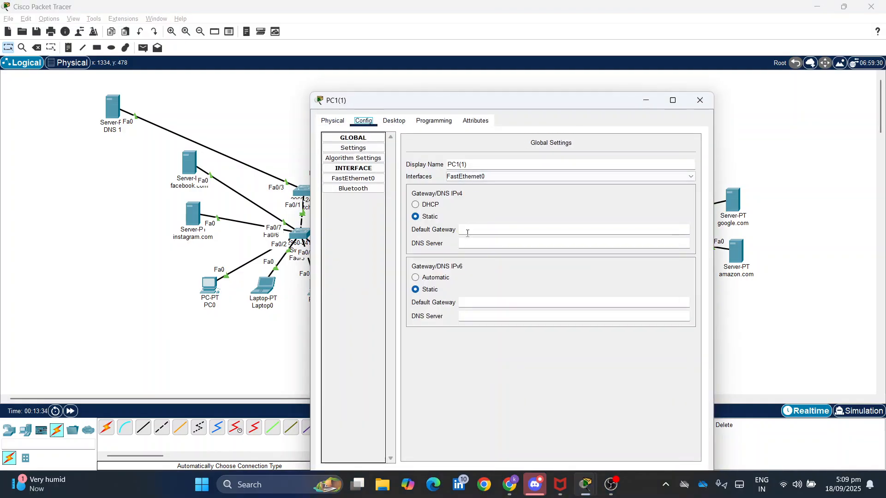
pyautogui.click(354, 179)
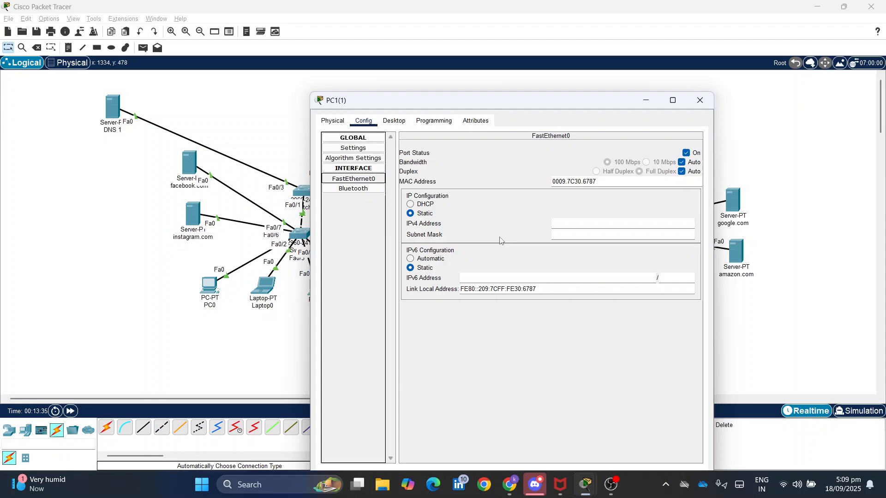
pyautogui.click(569, 223)
pyautogui.hotkey('ctrl', 'v')
pyautogui.write('6')
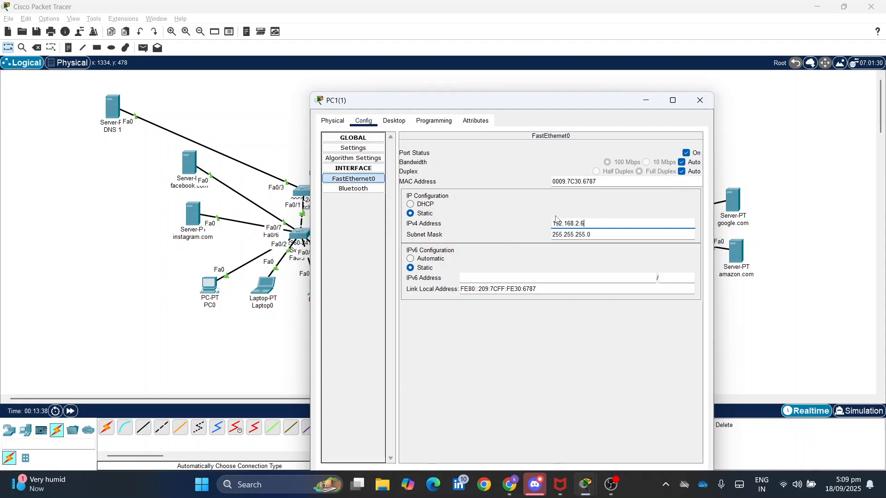
pyautogui.click(700, 101)
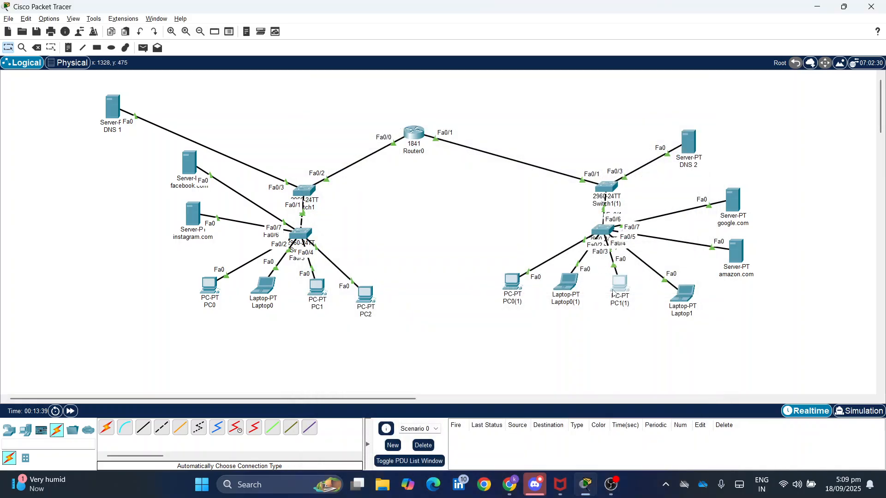
# Set the static IPv4 address of Laptop0(1)'s FastEthernet0 to 192.168.2.7.
pyautogui.click(571, 287)
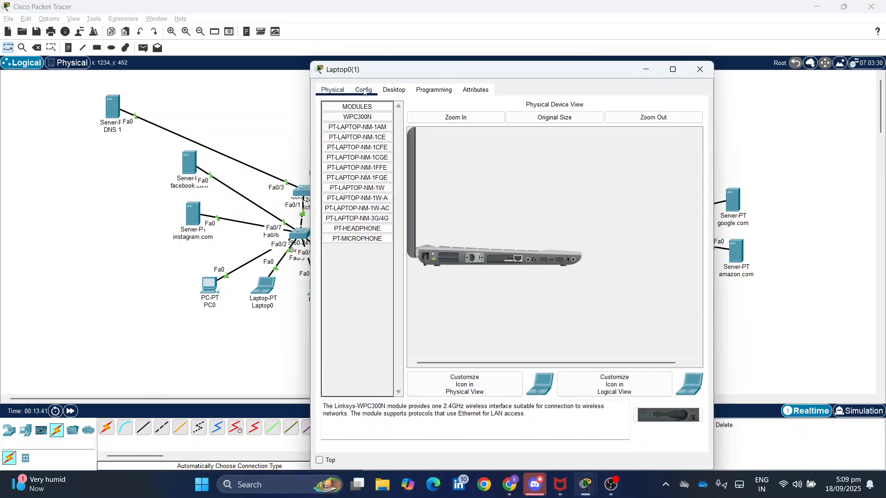
pyautogui.click(364, 90)
pyautogui.click(351, 147)
pyautogui.click(572, 199)
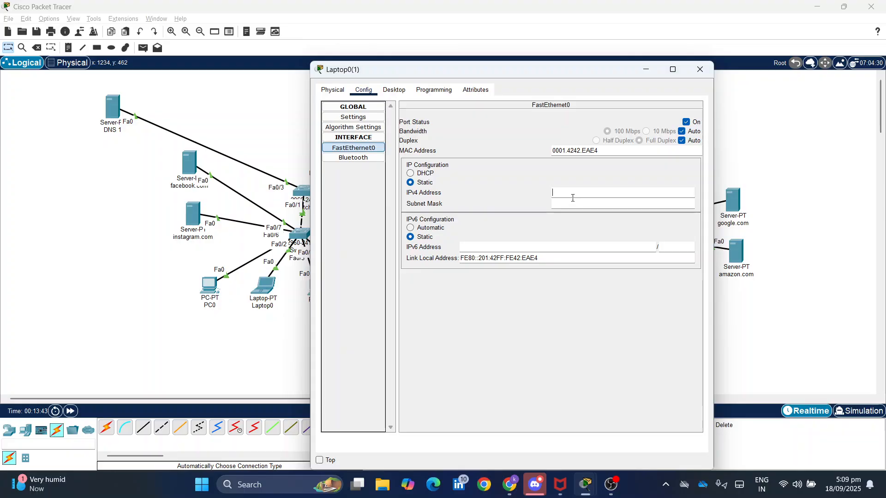
pyautogui.write('192.168.2.7')
pyautogui.click(700, 69)
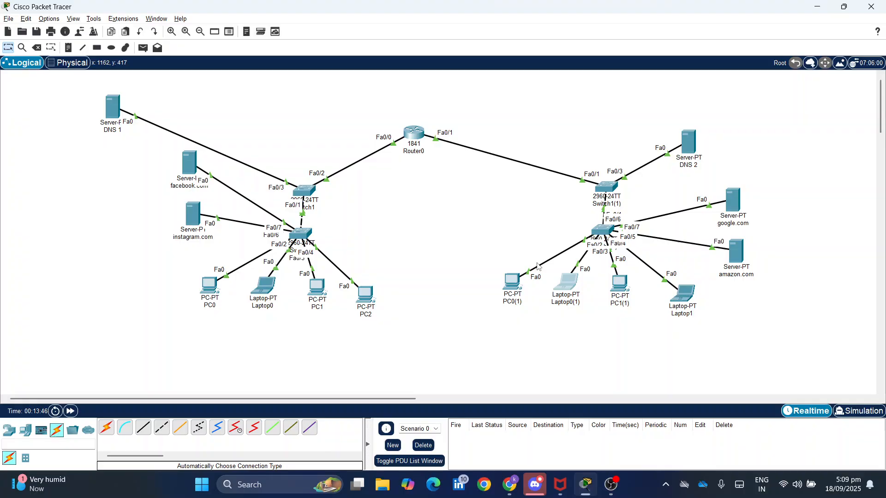
# Assign PC0(1)'s FastEthernet0 a static IPv4 address in the 192.168.2.x network.
pyautogui.click(513, 286)
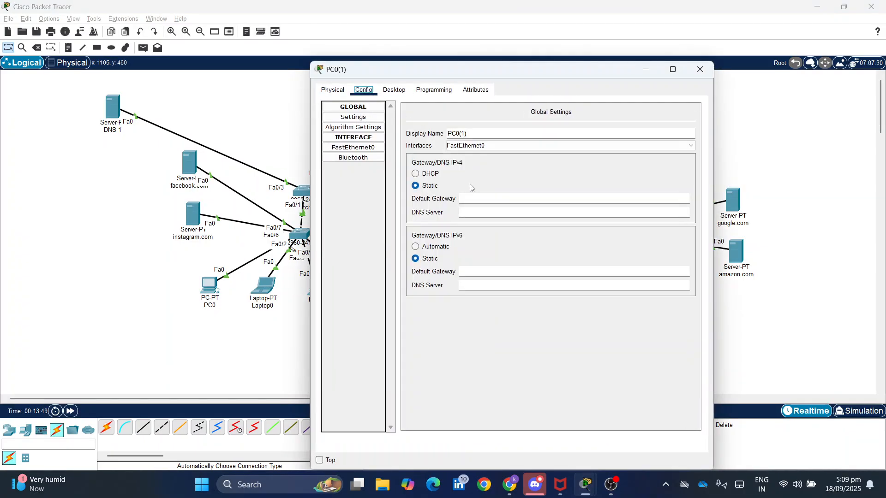
pyautogui.click(369, 148)
pyautogui.click(569, 193)
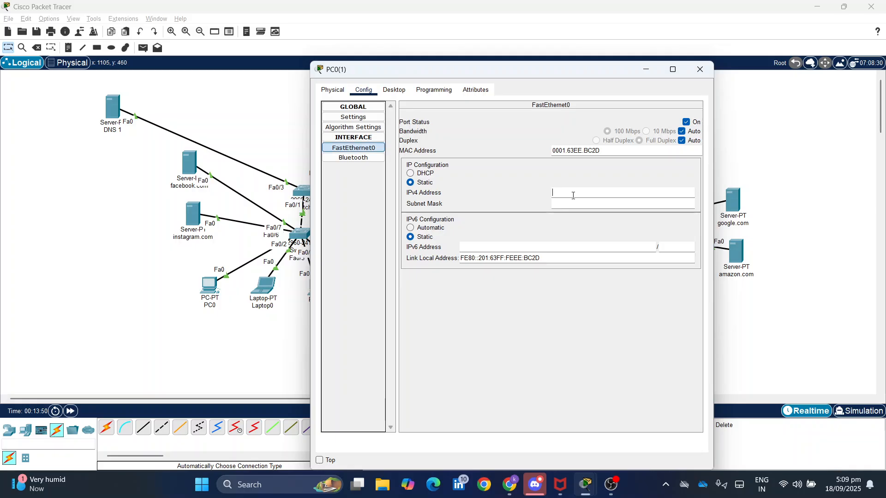
pyautogui.write('192.168.2.28')
pyautogui.click(700, 70)
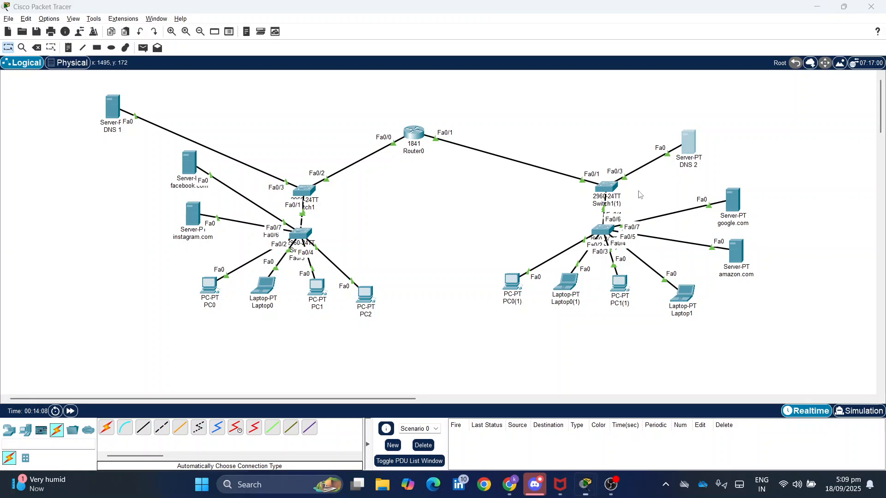
# Turn on the DNS service on the DNS 2 server.
pyautogui.click(689, 143)
pyautogui.click(405, 95)
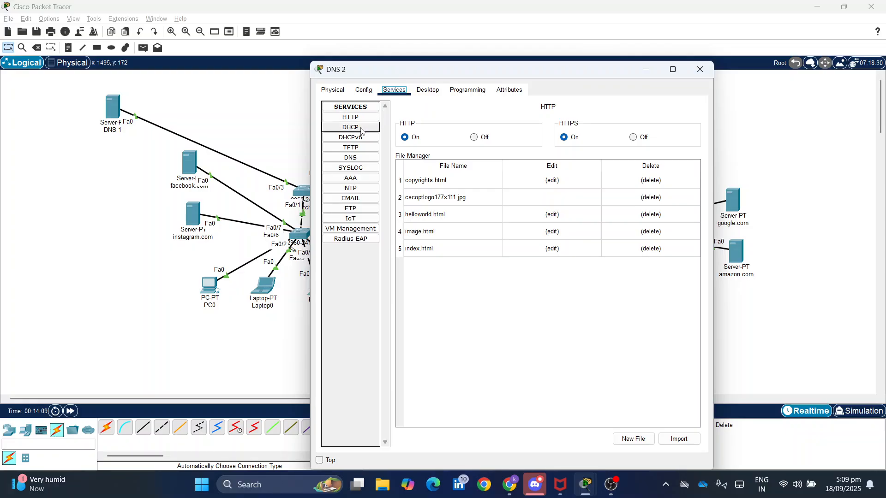
pyautogui.click(351, 159)
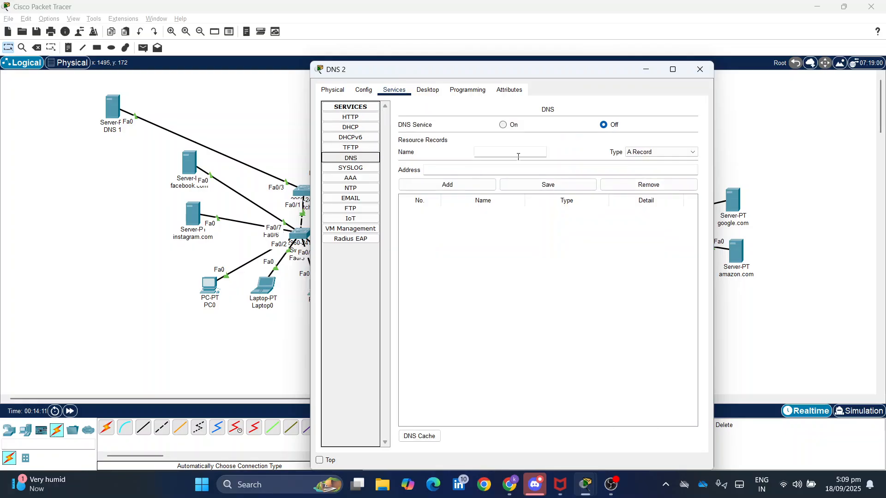
pyautogui.click(503, 125)
pyautogui.click(486, 152)
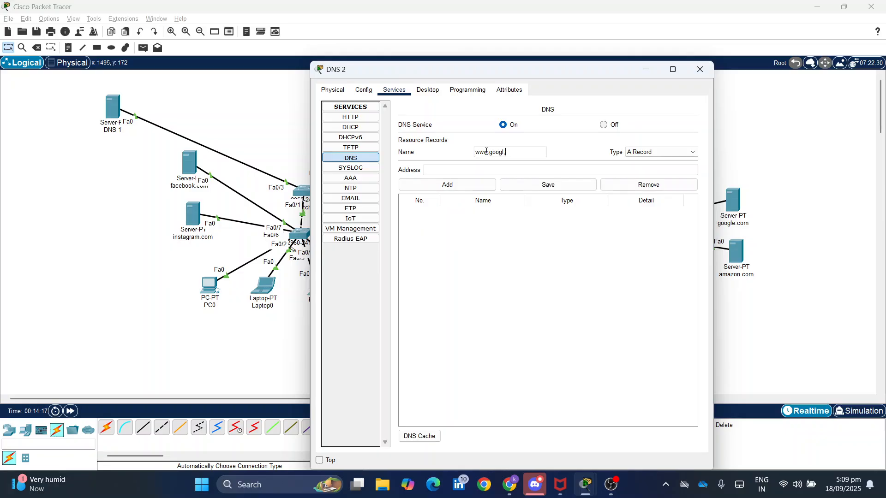
pyautogui.press('Tab')
pyautogui.press('Tab')
pyautogui.write('12')
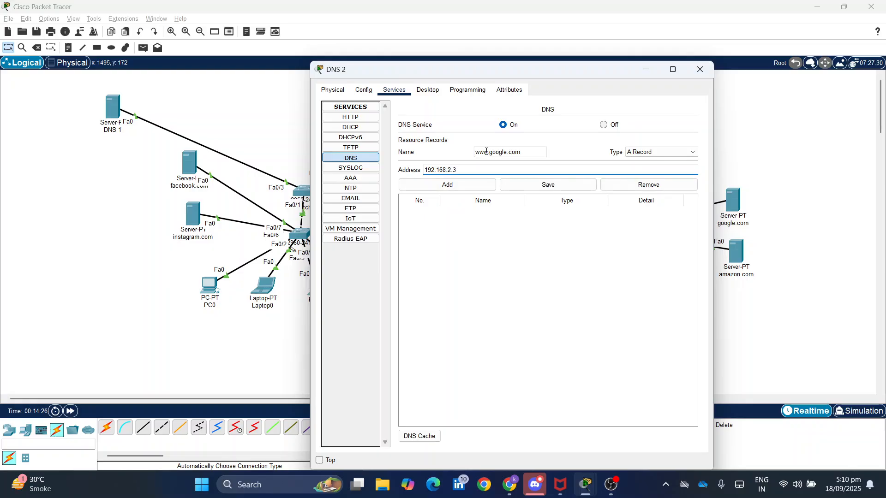
pyautogui.click(439, 185)
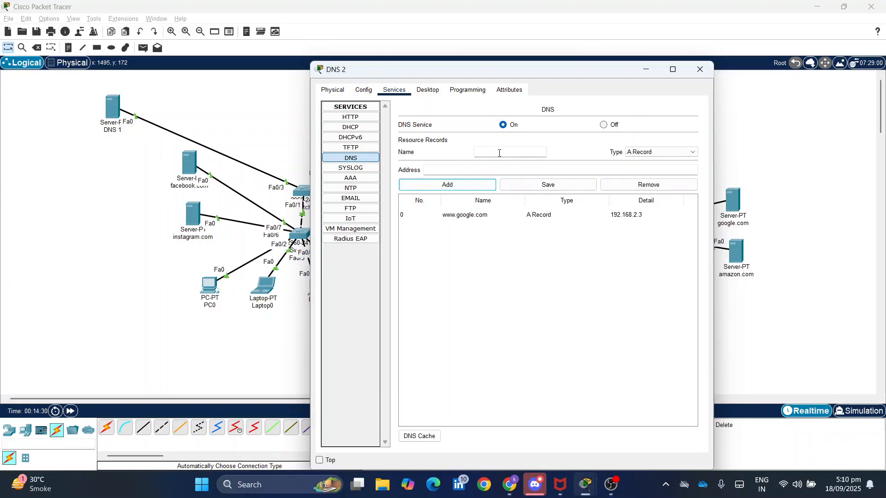
pyautogui.click(514, 144)
pyautogui.click(510, 149)
pyautogui.write('www.amazo')
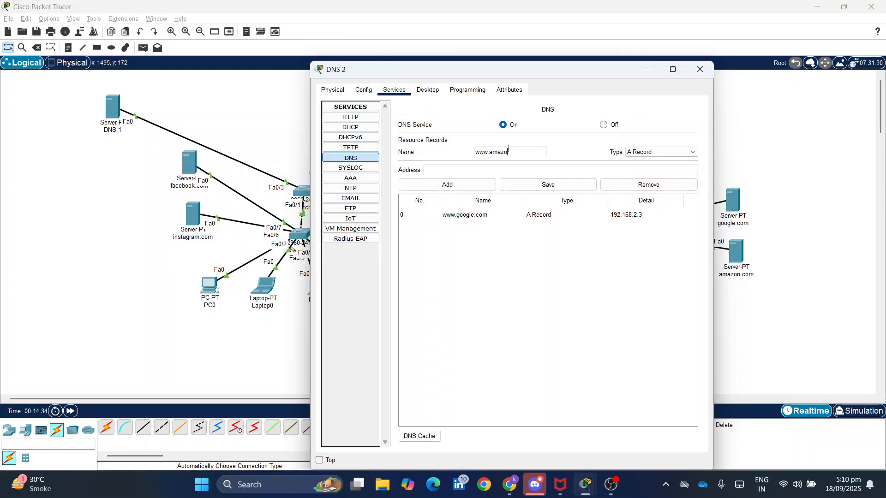
pyautogui.press('Tab')
pyautogui.press('Tab')
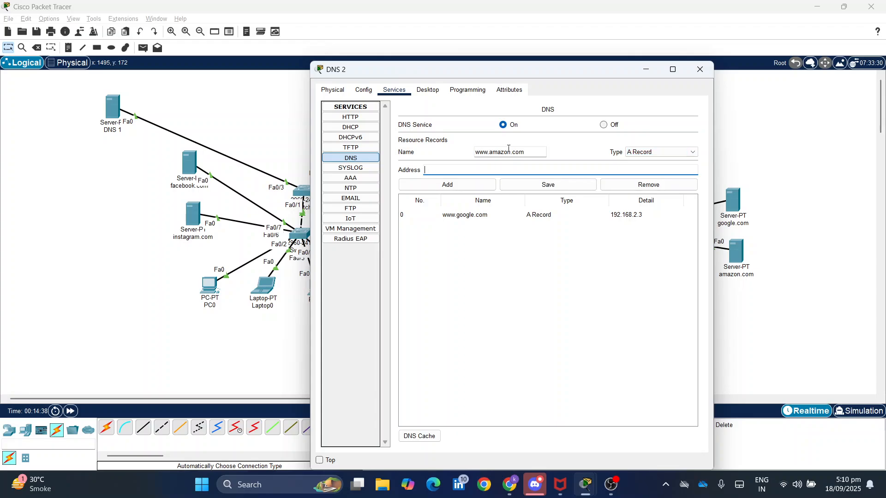
pyautogui.write('192.168.2.2')
pyautogui.press('BackSpace')
pyautogui.click(462, 187)
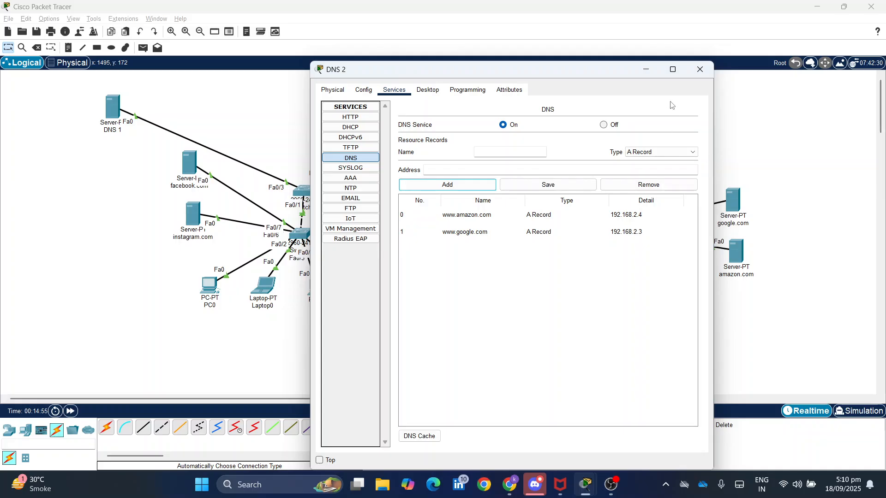
pyautogui.click(691, 73)
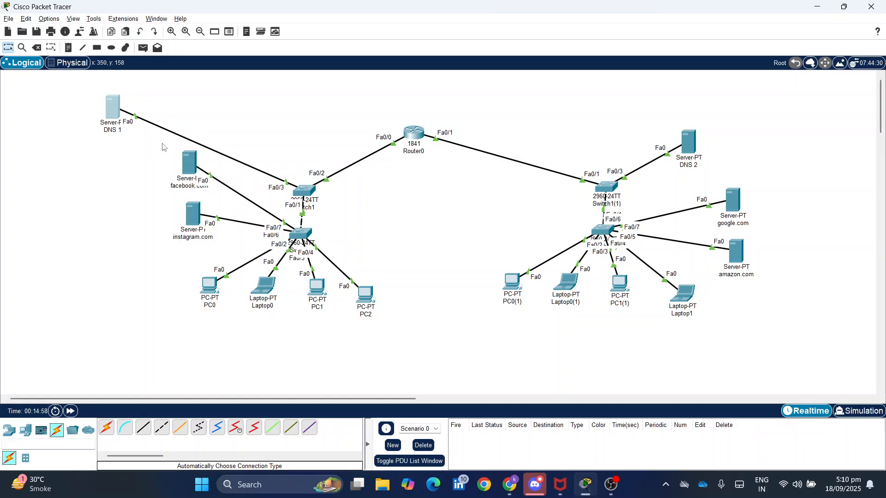
# Delete the DNS 1 server from the topology and leave delete mode.
pyautogui.click(39, 50)
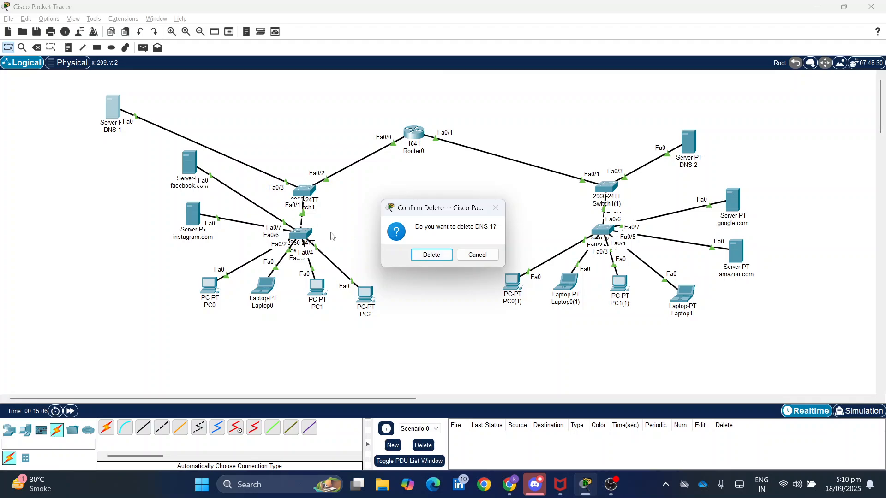
pyautogui.click(431, 255)
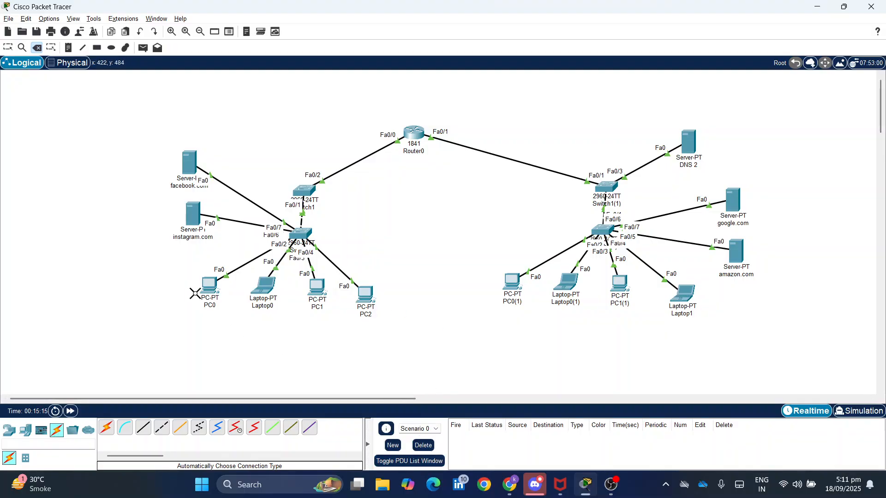
pyautogui.press('Escape')
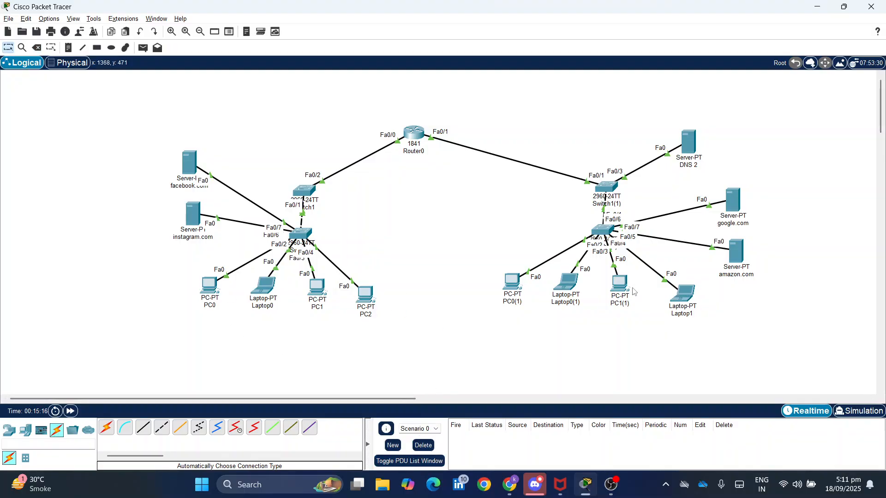
pyautogui.click(691, 146)
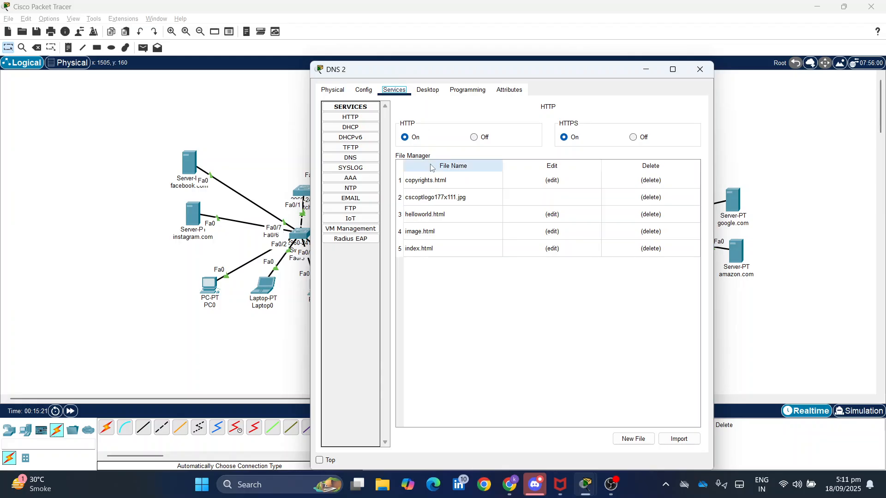
pyautogui.click(363, 90)
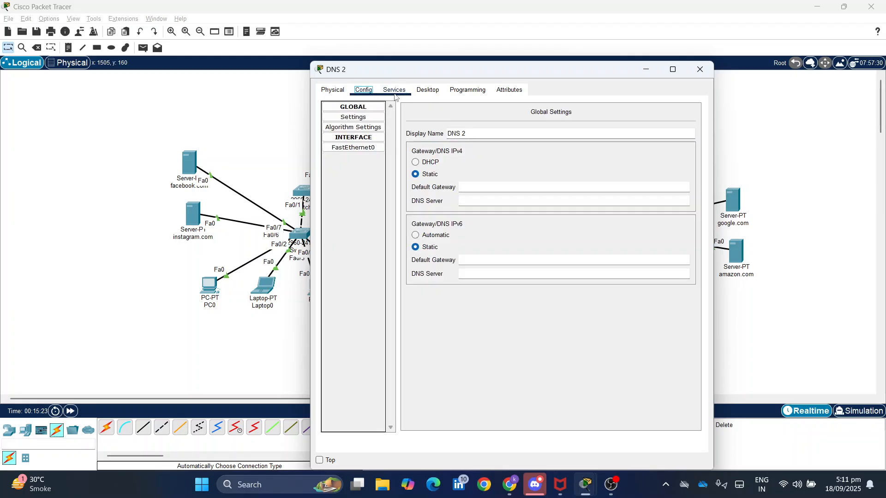
pyautogui.click(395, 92)
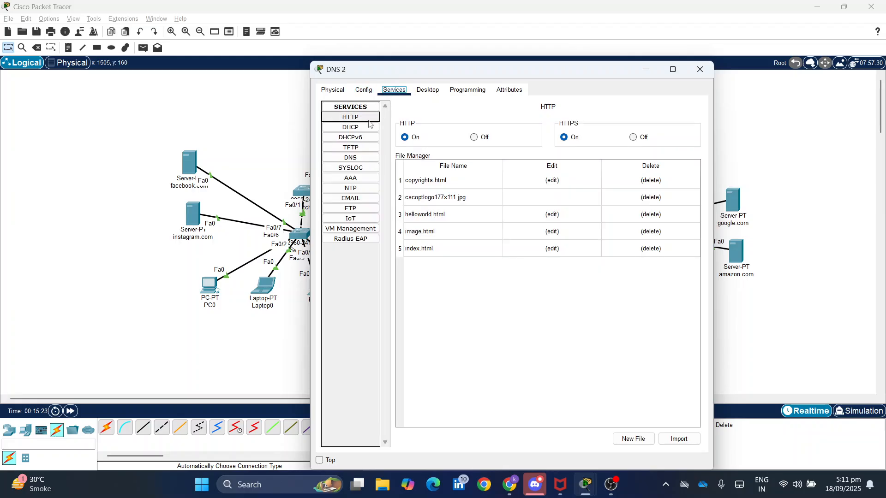
pyautogui.click(350, 157)
pyautogui.click(490, 152)
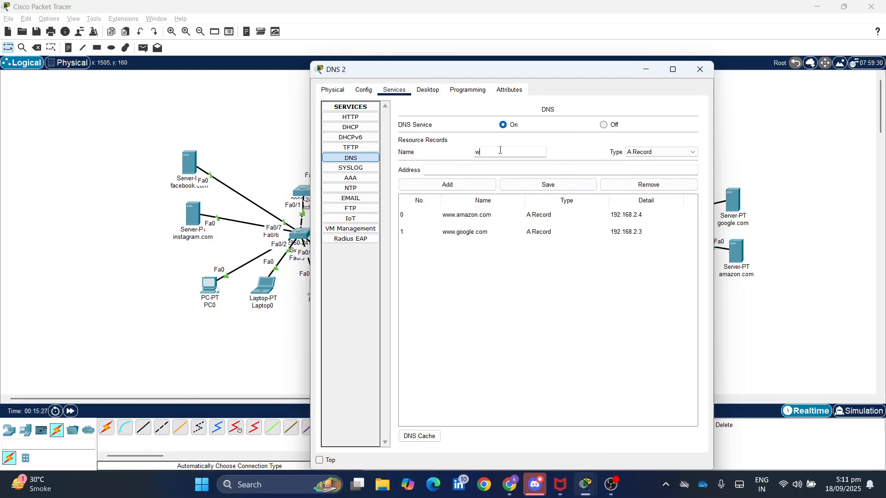
pyautogui.write('www.face')
pyautogui.press('Tab')
pyautogui.press('Tab')
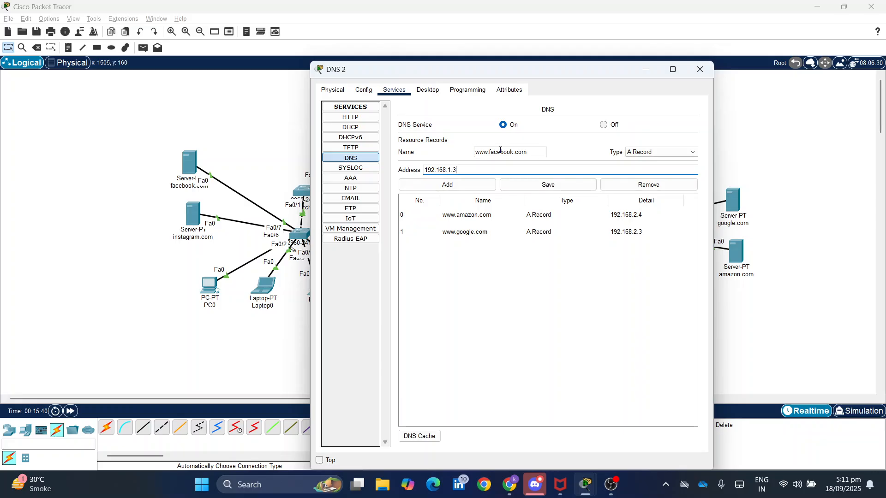
pyautogui.click(445, 185)
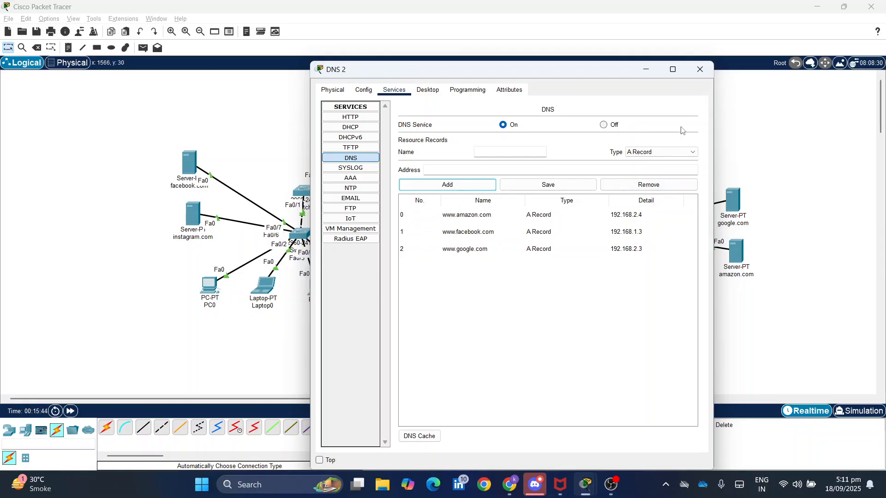
pyautogui.click(489, 155)
pyautogui.write('ww')
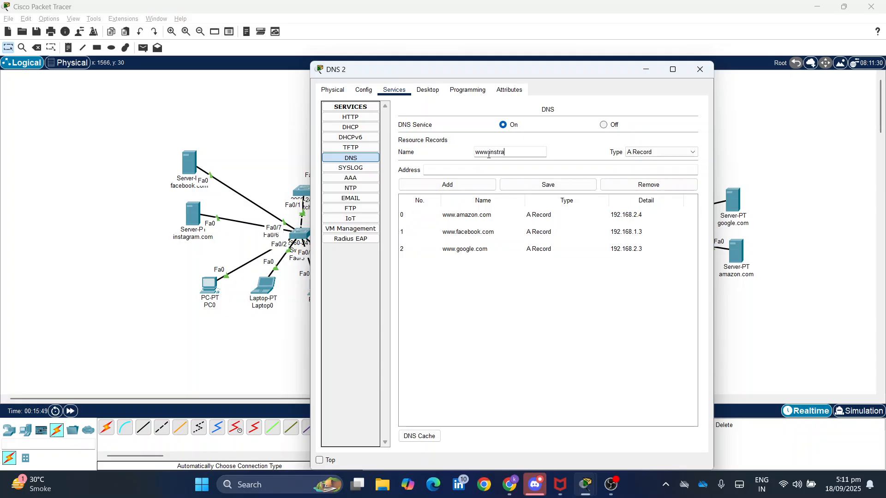
pyautogui.write('w.instagram.com')
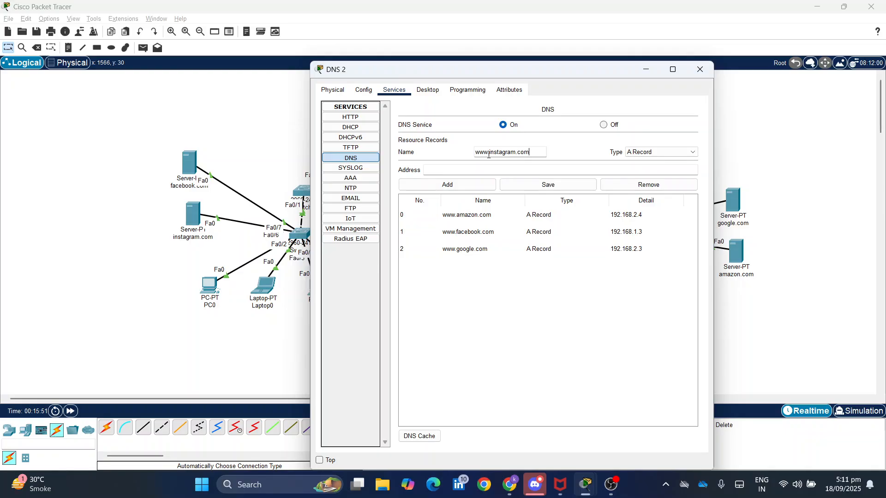
pyautogui.press('Tab')
pyautogui.press('Tab')
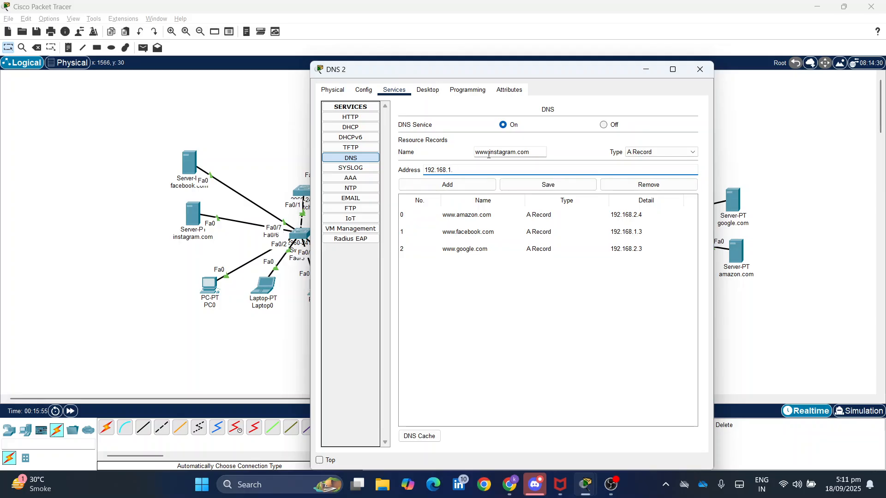
pyautogui.click(448, 185)
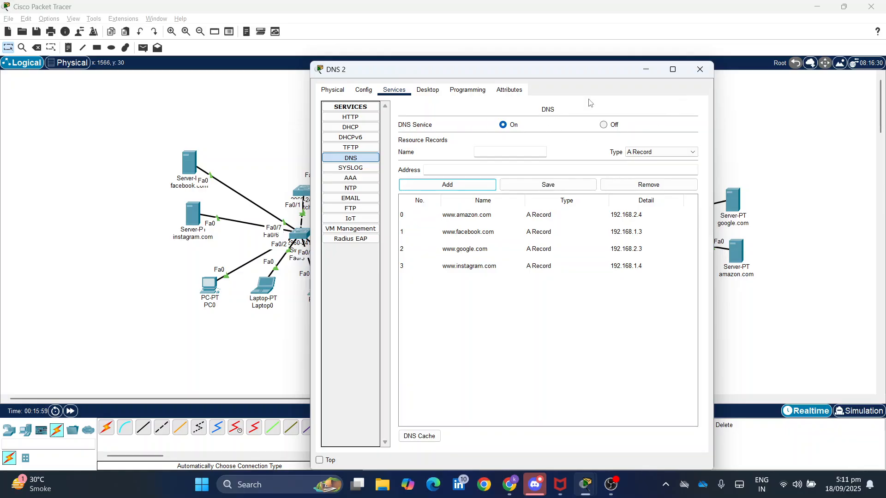
pyautogui.click(700, 69)
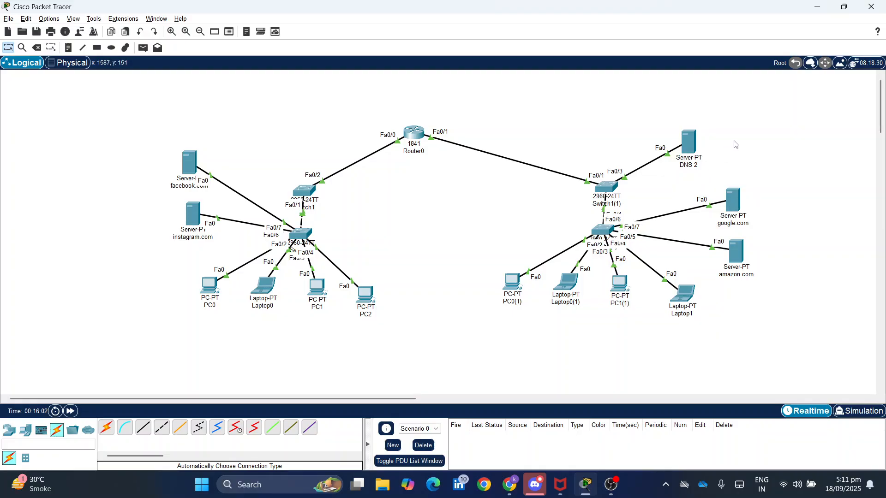
# Replace the phrase "Welcome to Cisco Packet Tracer" in the google.com server's index.html with GOOGLE and save the page, overwriting the existing file.
pyautogui.click(730, 198)
pyautogui.click(394, 89)
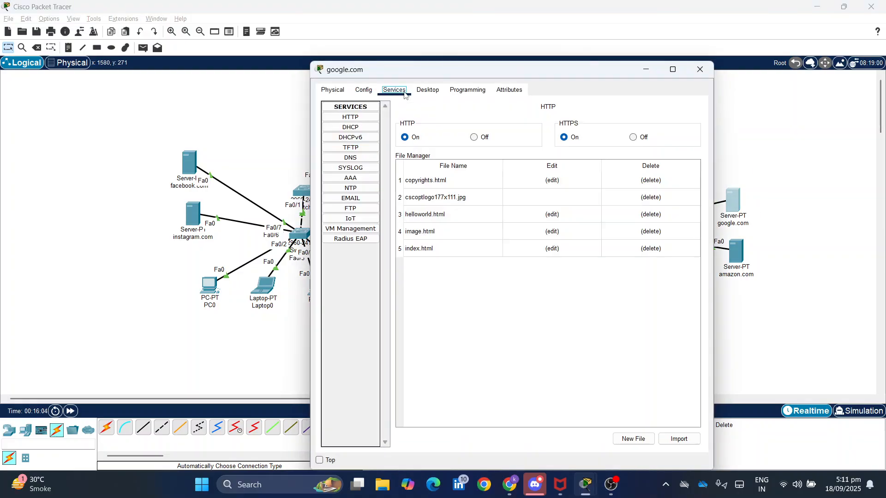
pyautogui.click(352, 117)
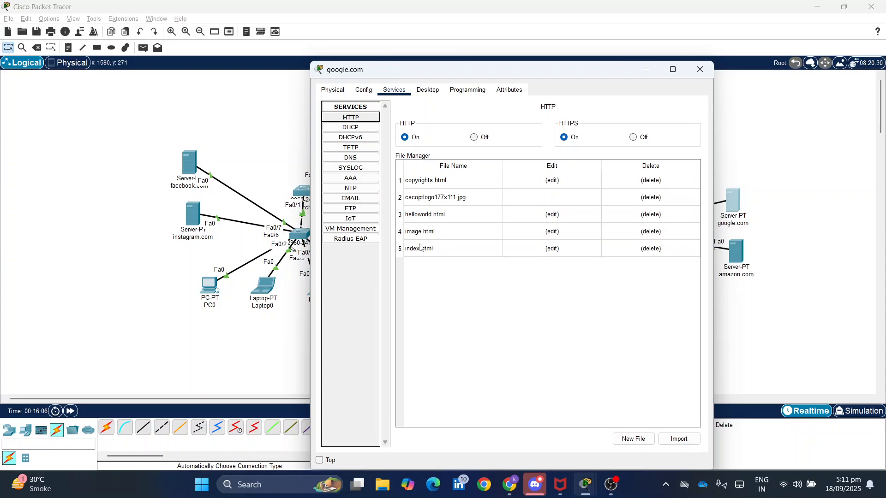
pyautogui.click(552, 249)
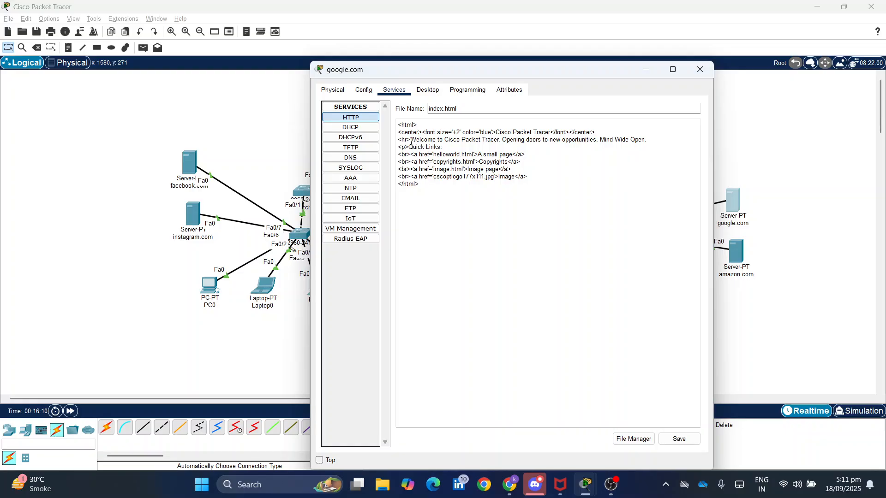
pyautogui.moveTo(410, 139); pyautogui.dragTo(495, 143)
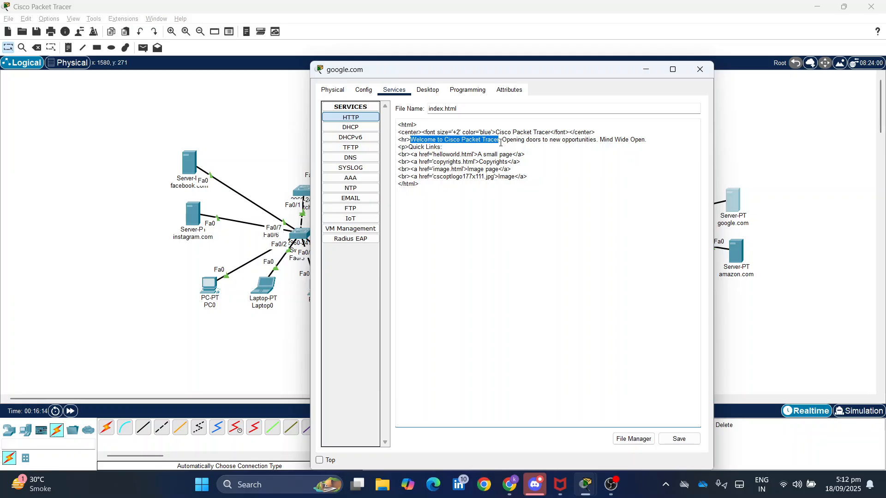
pyautogui.write('GOOGLE')
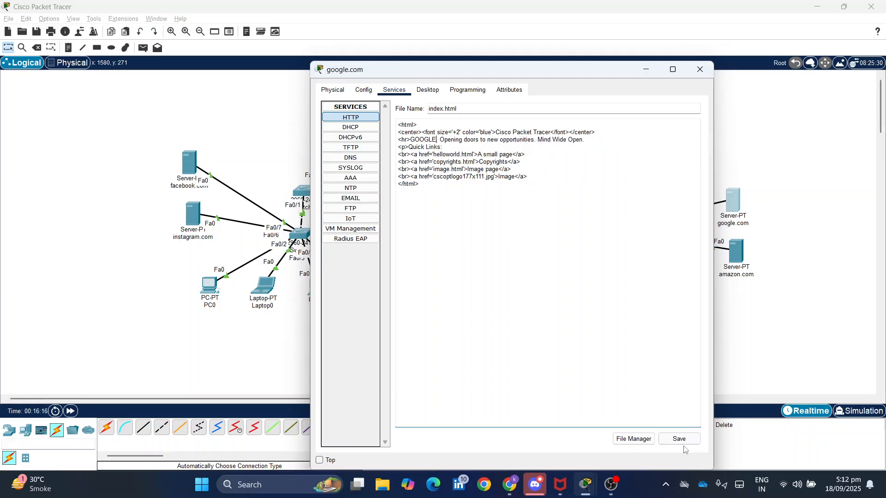
pyautogui.click(682, 442)
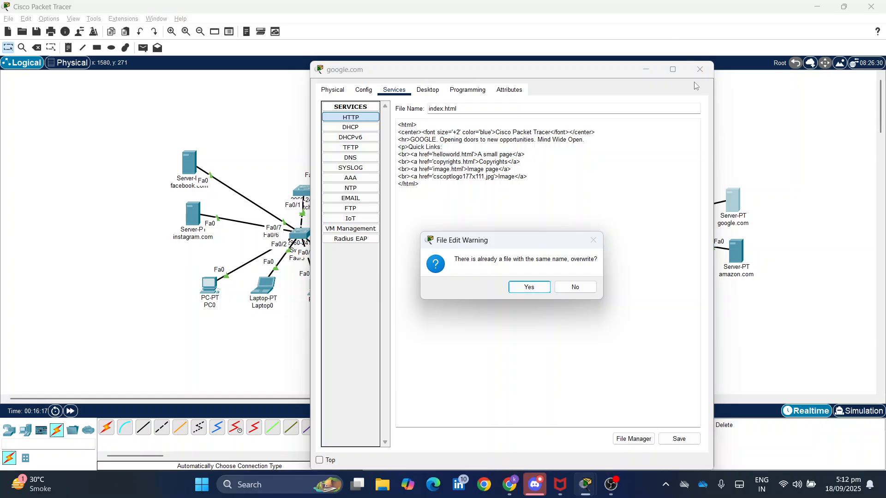
pyautogui.click(530, 287)
pyautogui.click(700, 69)
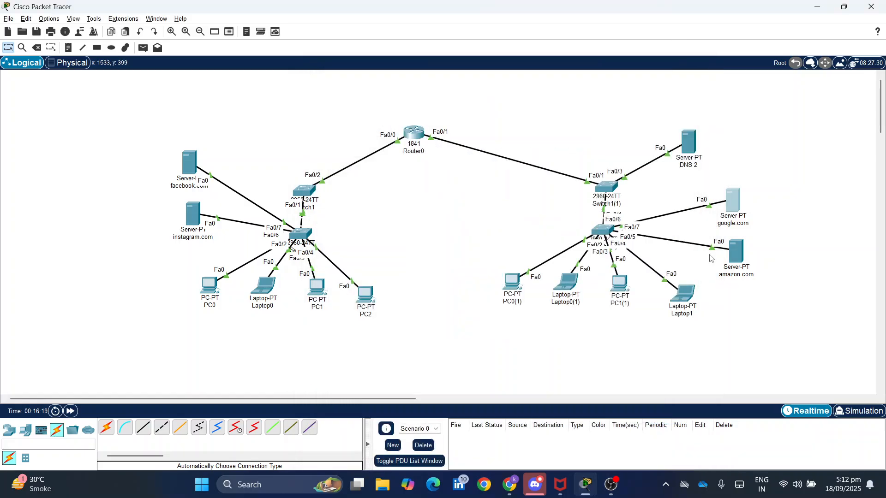
# Replace "Welcome to Cisco Packet Tracer" in the amazon.com server's index.html with AMAZON, save over the existing file and close the server's window.
pyautogui.click(736, 252)
pyautogui.click(394, 121)
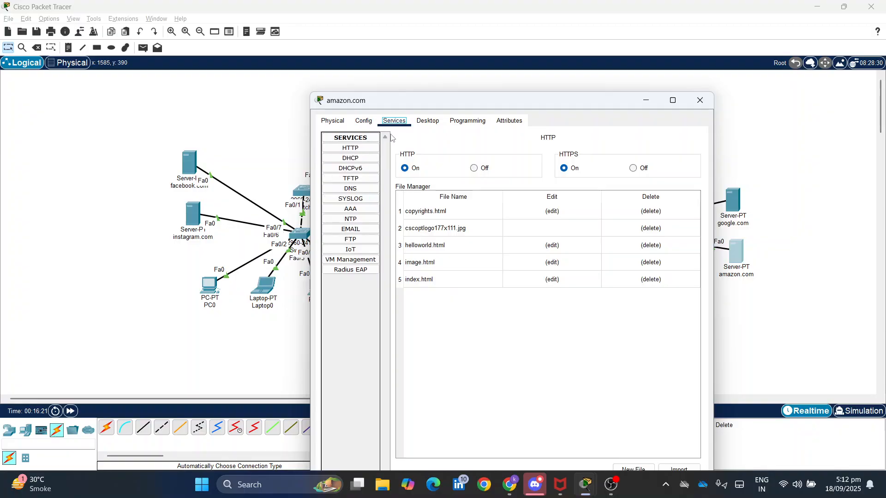
pyautogui.click(357, 148)
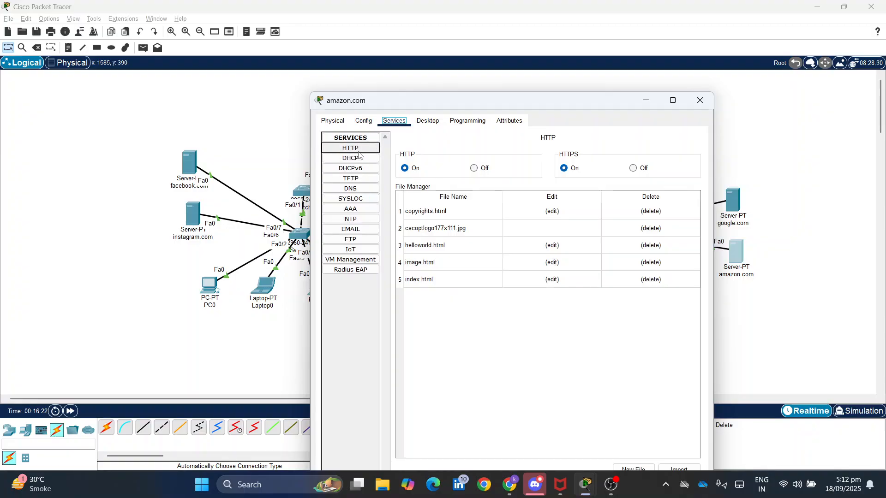
pyautogui.click(552, 280)
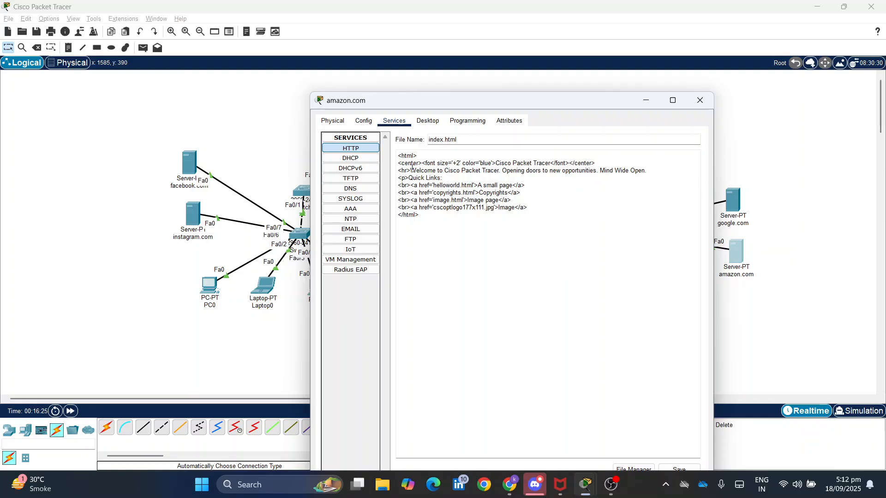
pyautogui.moveTo(410, 170); pyautogui.dragTo(501, 172)
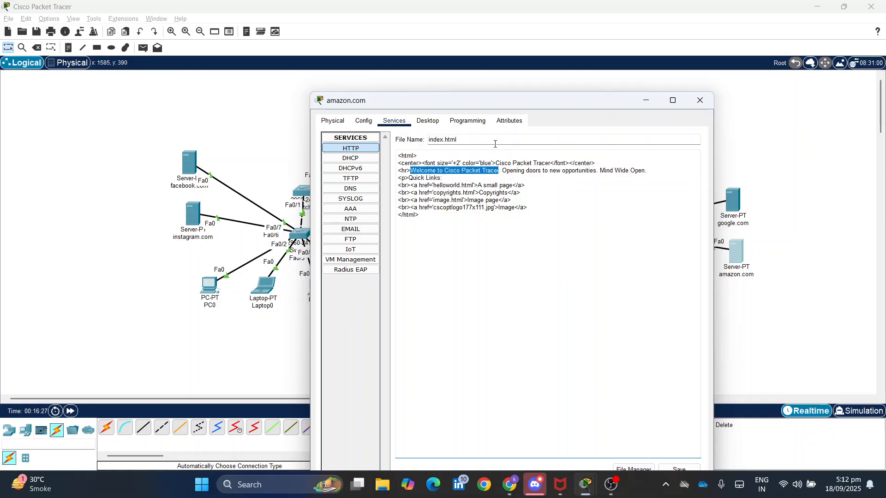
pyautogui.write('AMAZO')
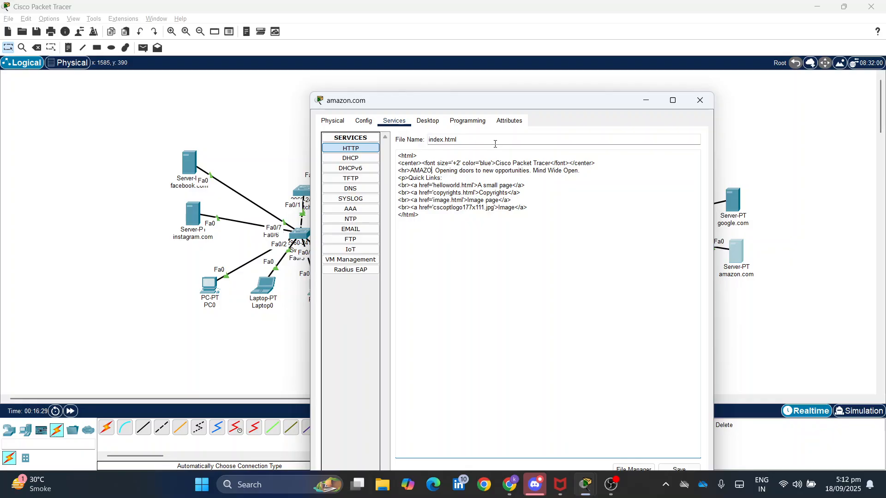
pyautogui.write('N.')
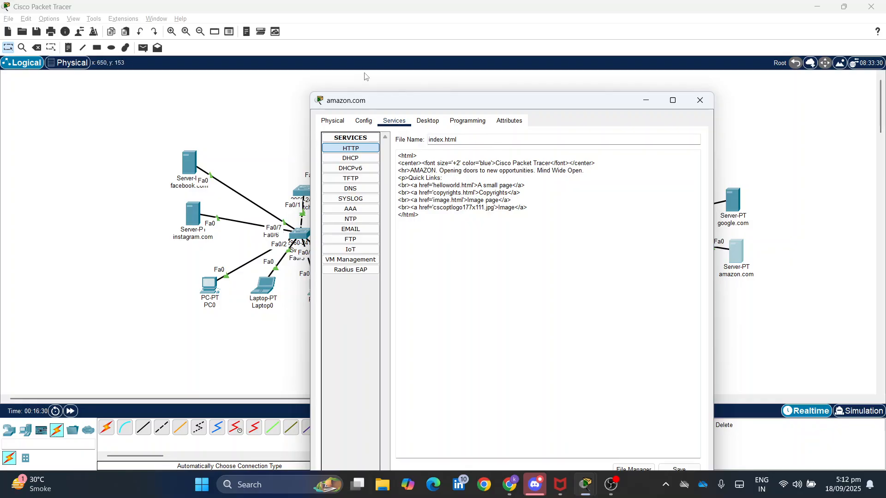
pyautogui.moveTo(375, 98); pyautogui.dragTo(337, 25)
pyautogui.click(640, 397)
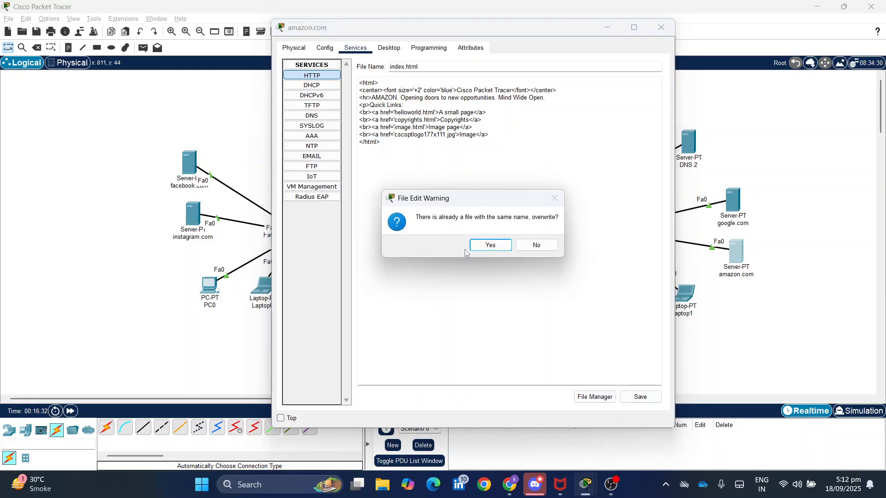
pyautogui.click(490, 245)
pyautogui.click(661, 27)
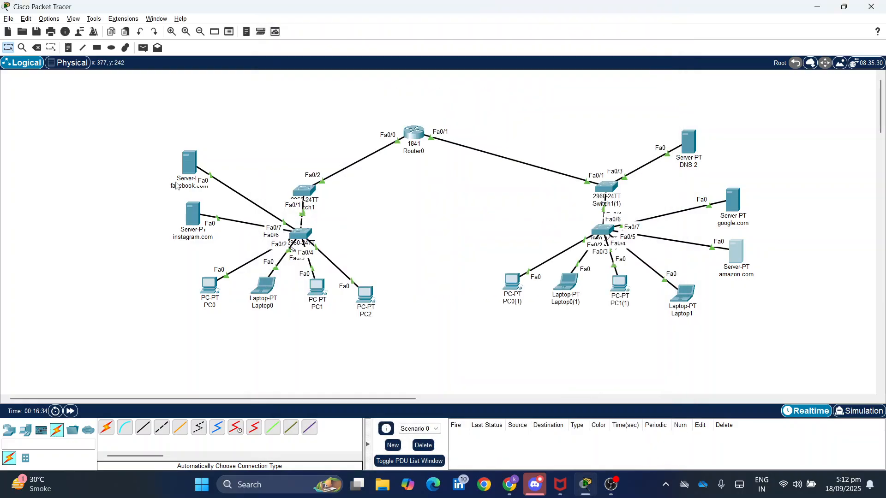
# Replace "Welcome to Cisco Packet Tracer" in the facebook.com server's index.html with FACEBOOK, save over the existing file and close the server's window.
pyautogui.click(189, 162)
pyautogui.click(395, 89)
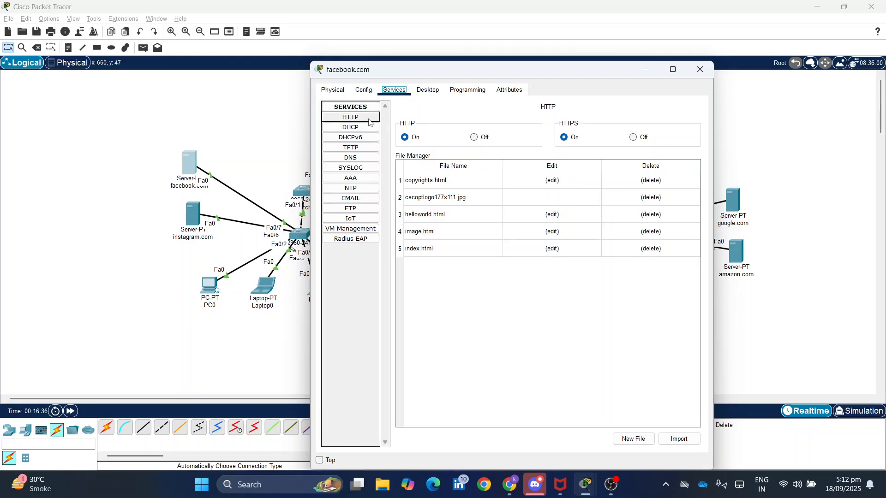
pyautogui.click(352, 119)
pyautogui.click(538, 248)
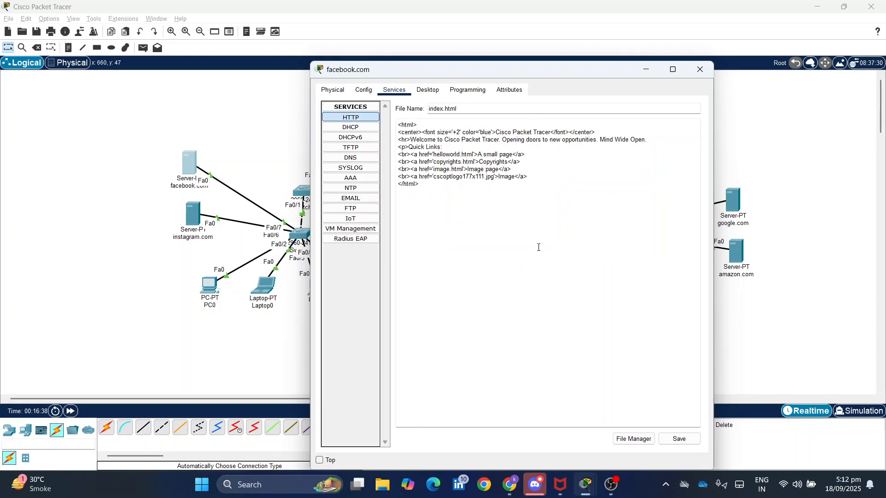
pyautogui.moveTo(410, 138); pyautogui.dragTo(497, 137)
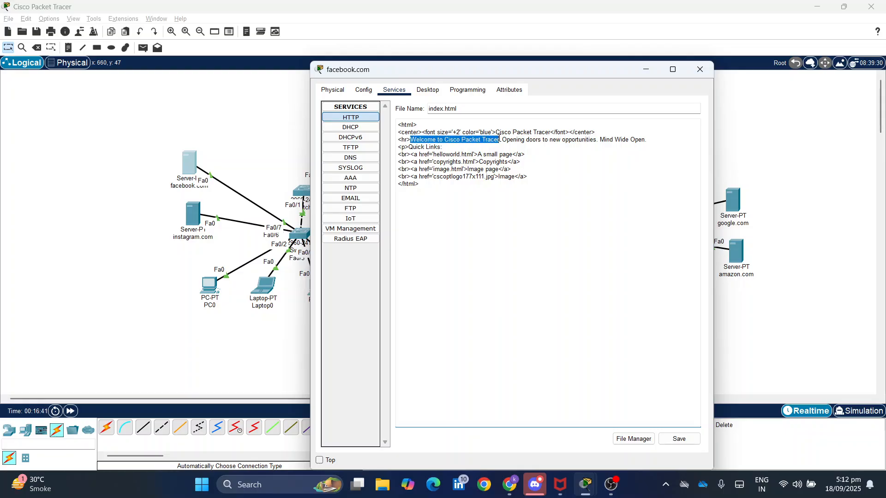
pyautogui.write('FACEBOOK')
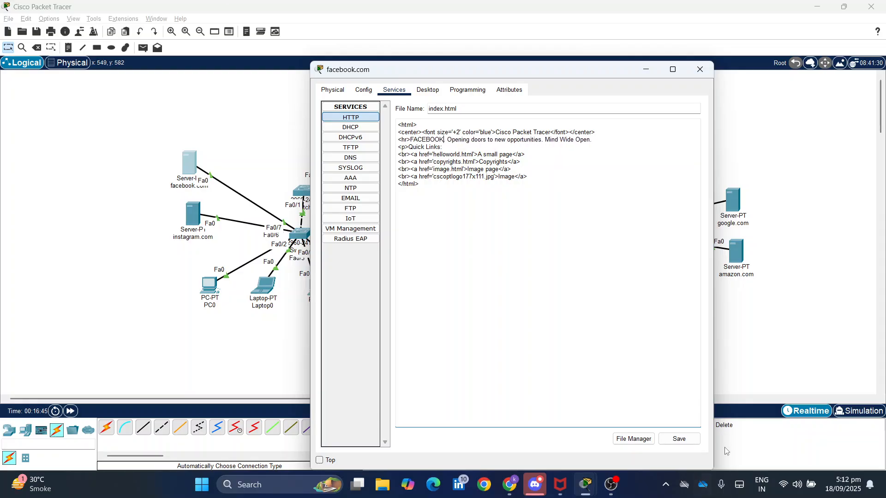
pyautogui.click(688, 439)
pyautogui.click(529, 287)
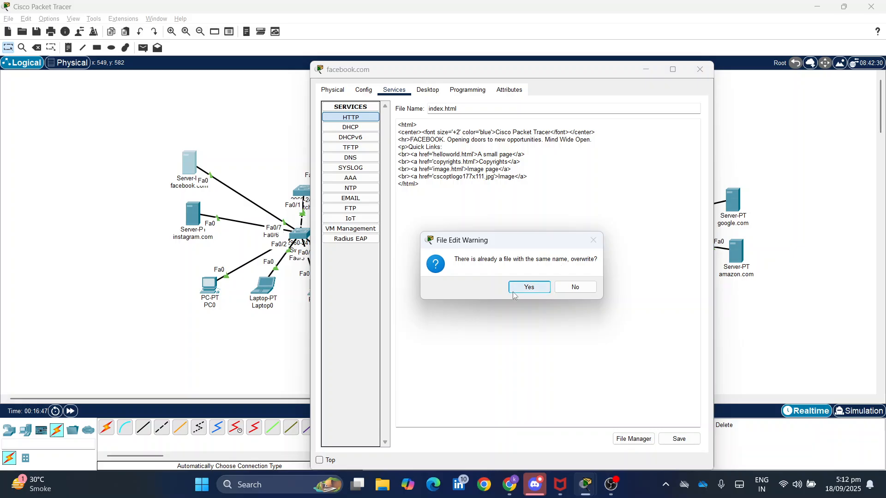
pyautogui.click(700, 69)
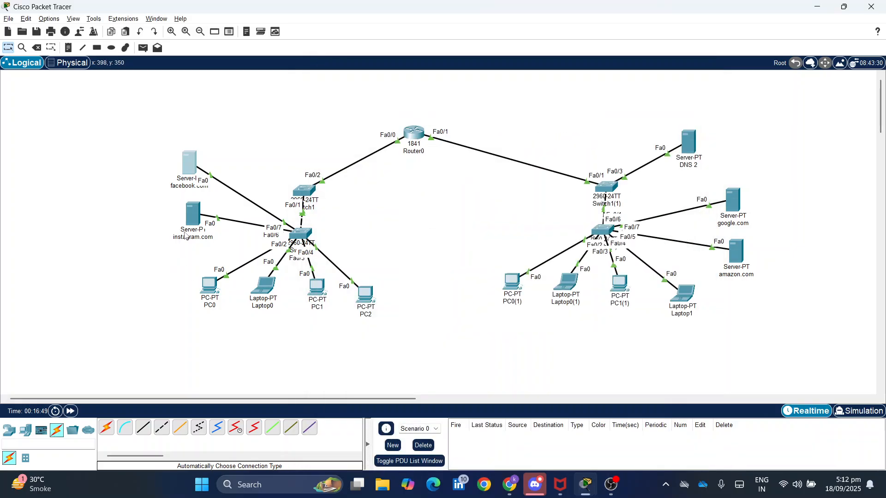
# Replace "Welcome to Cisco Packet Tracer" in the instagram.com server's index.html with INSTAGRAM, save over the existing file and close the server's window.
pyautogui.click(193, 213)
pyautogui.click(392, 91)
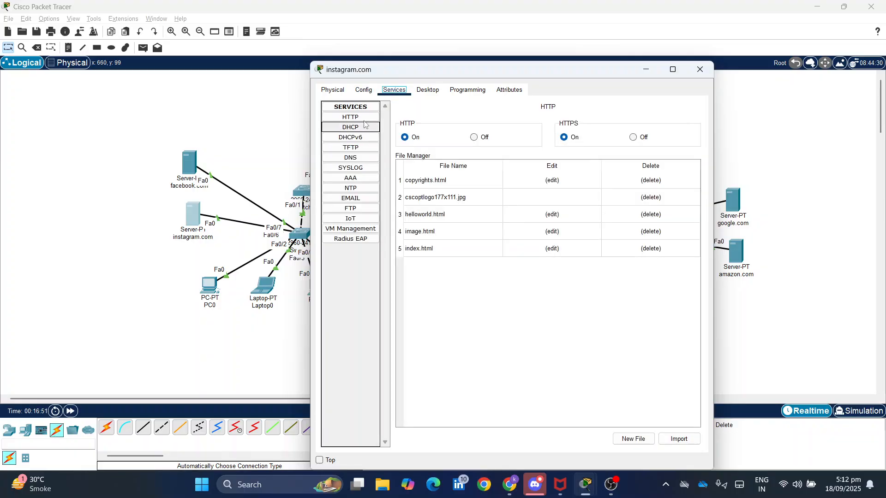
pyautogui.click(553, 250)
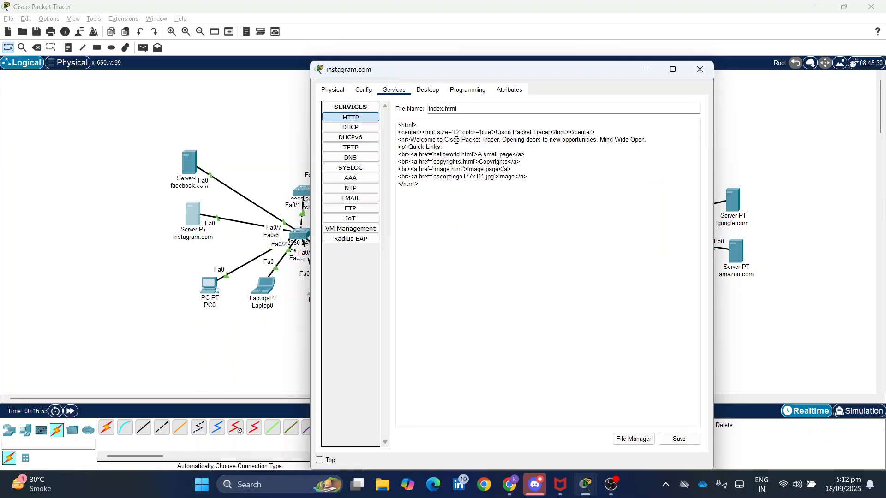
pyautogui.moveTo(410, 140); pyautogui.dragTo(505, 142)
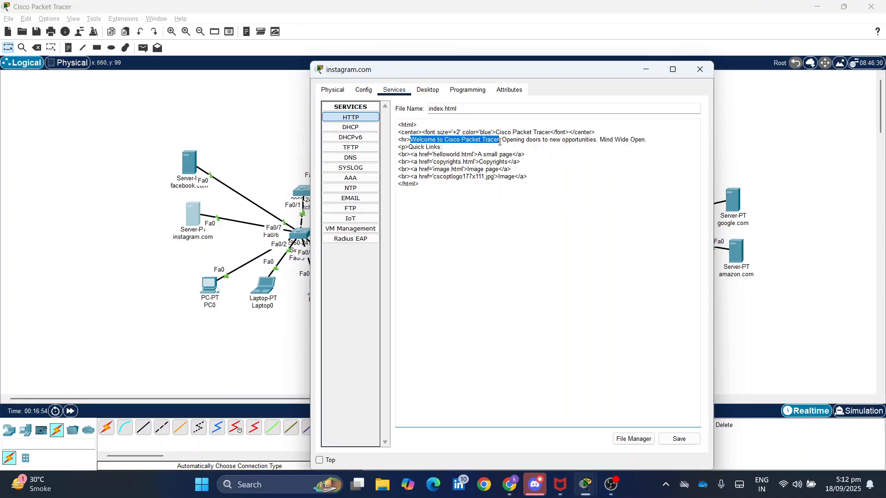
pyautogui.write('INST')
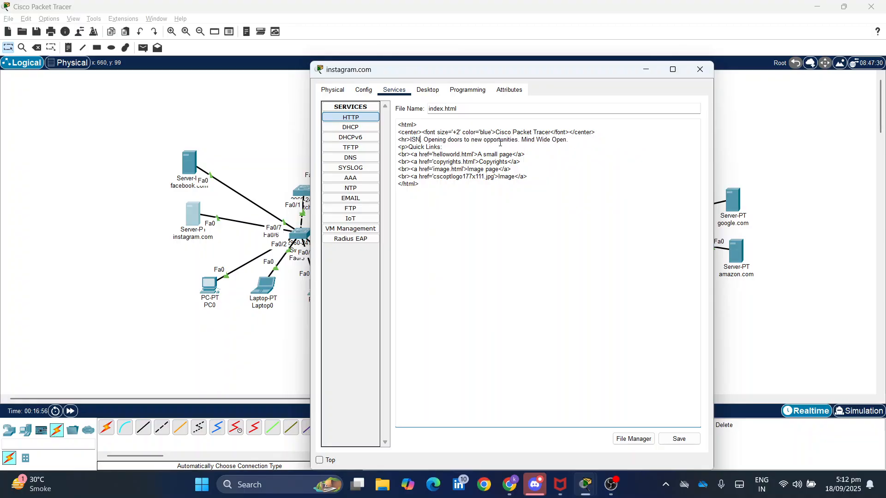
pyautogui.write('AGRAM')
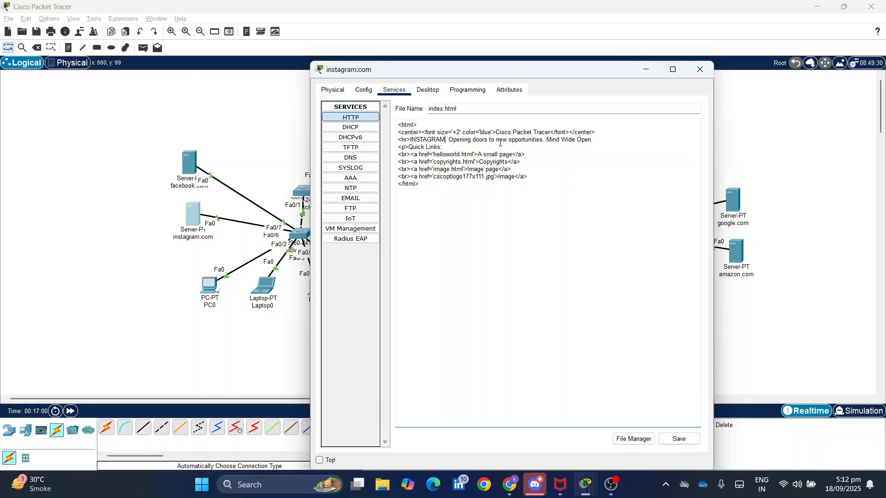
pyautogui.write('.')
pyautogui.click(678, 439)
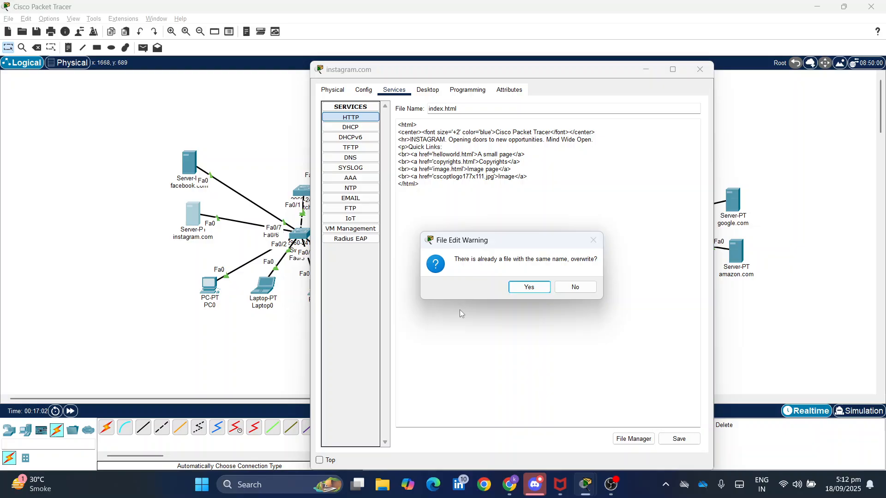
pyautogui.click(535, 288)
pyautogui.click(700, 70)
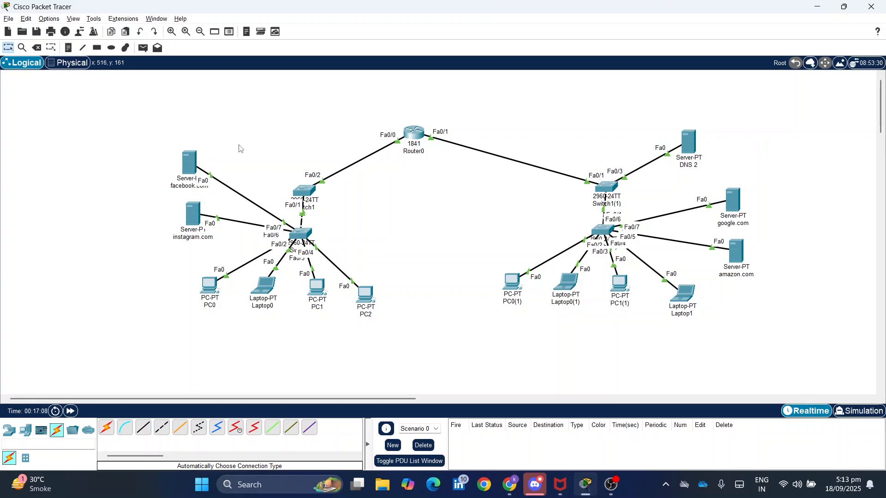
pyautogui.click(191, 165)
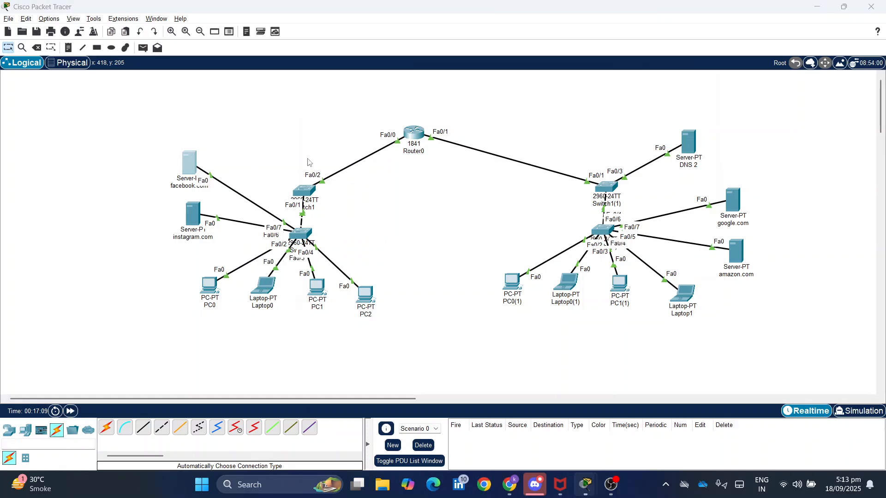
pyautogui.click(364, 92)
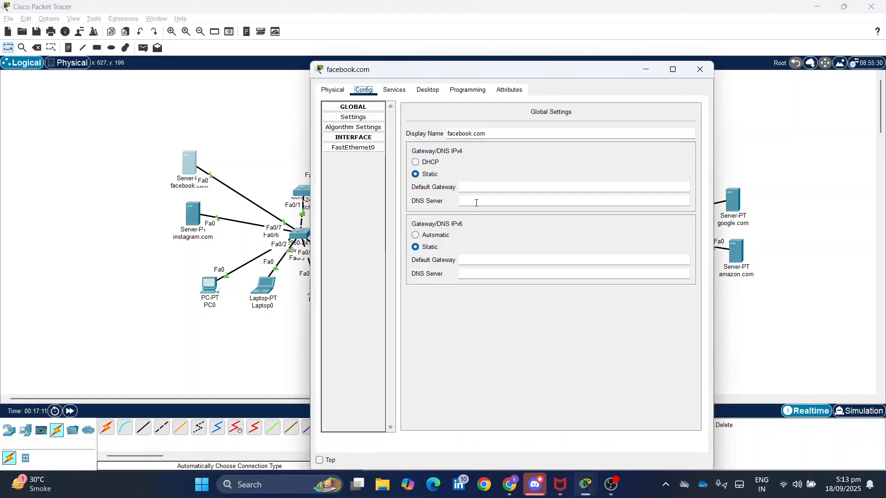
pyautogui.click(481, 188)
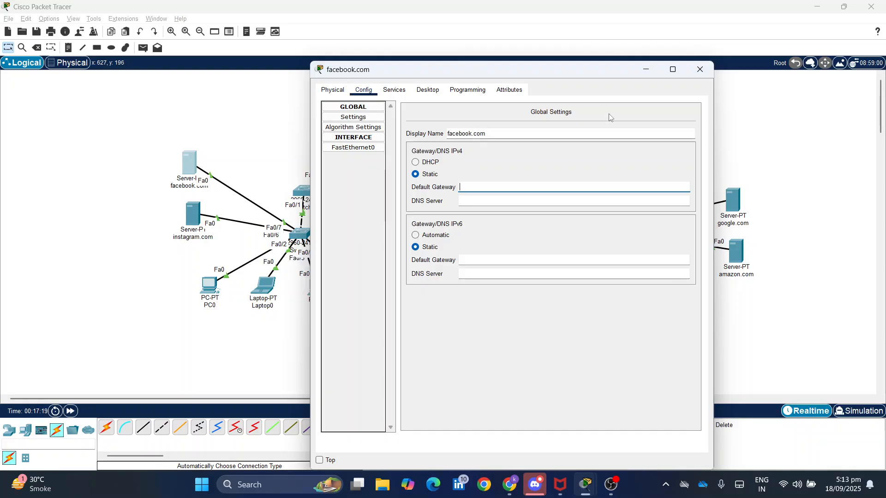
pyautogui.click(700, 69)
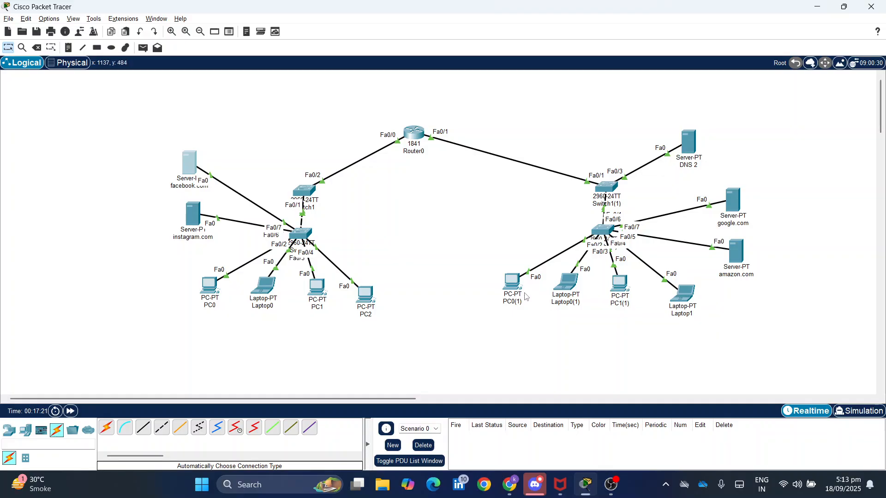
# Set PC0(1)'s IPv4 default gateway to 192.168.2.1 and its DNS server to 192.168.2.2, and close its window.
pyautogui.click(512, 283)
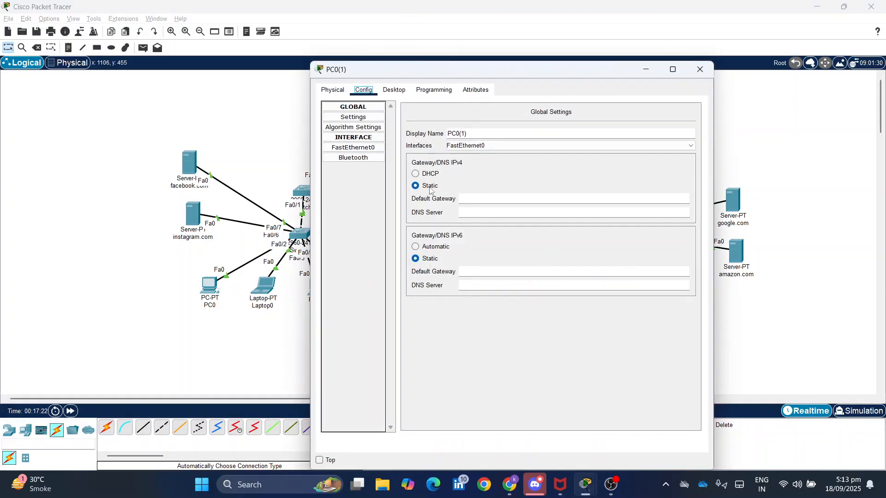
pyautogui.click(489, 203)
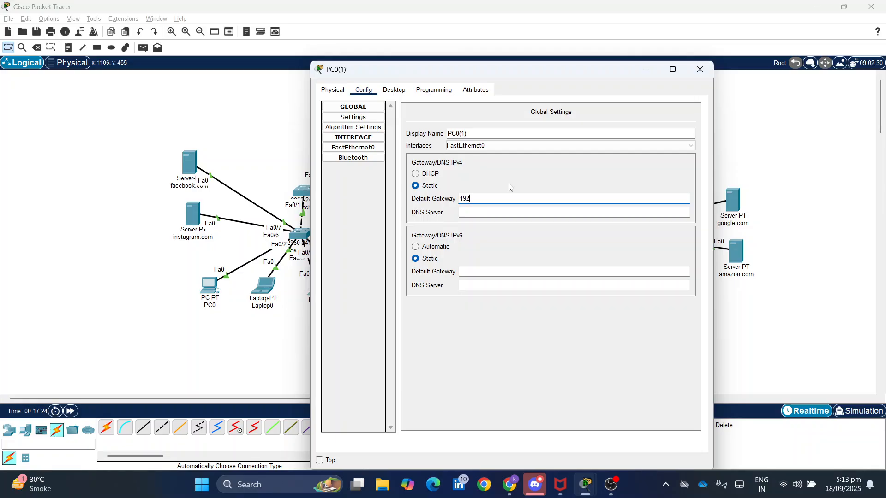
pyautogui.write('192.168.2.1')
pyautogui.click(502, 212)
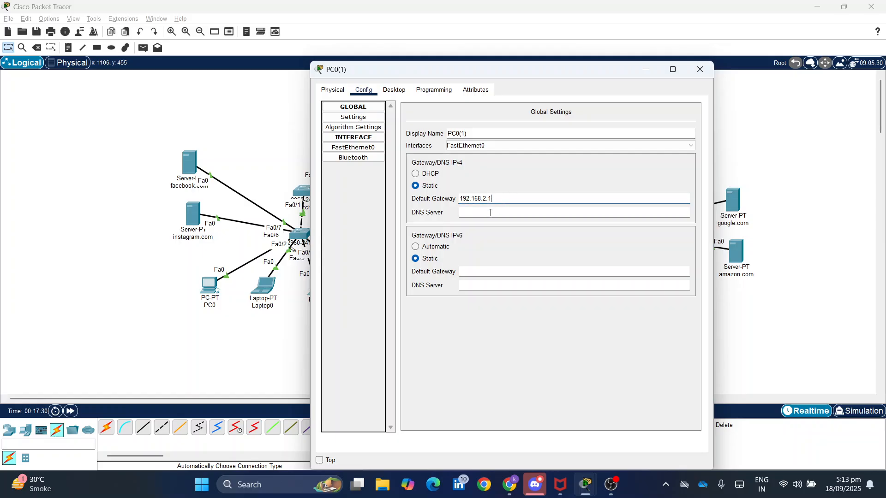
pyautogui.write('192.168.2.2')
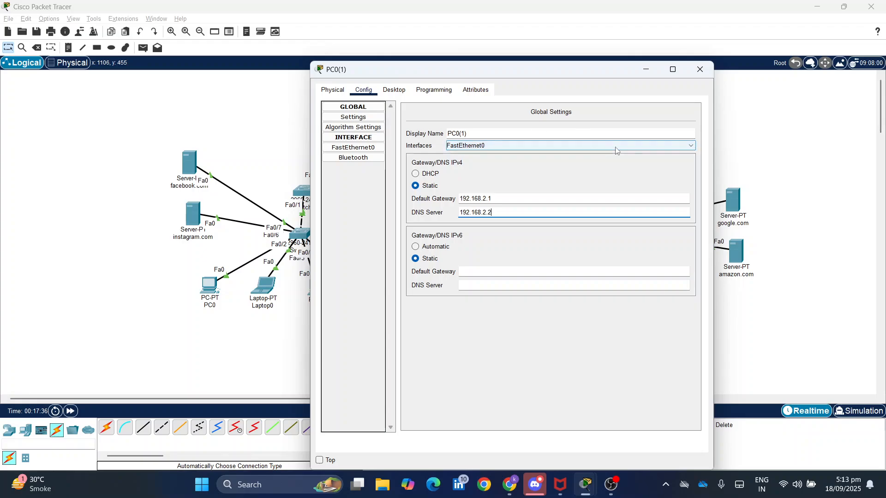
pyautogui.click(701, 69)
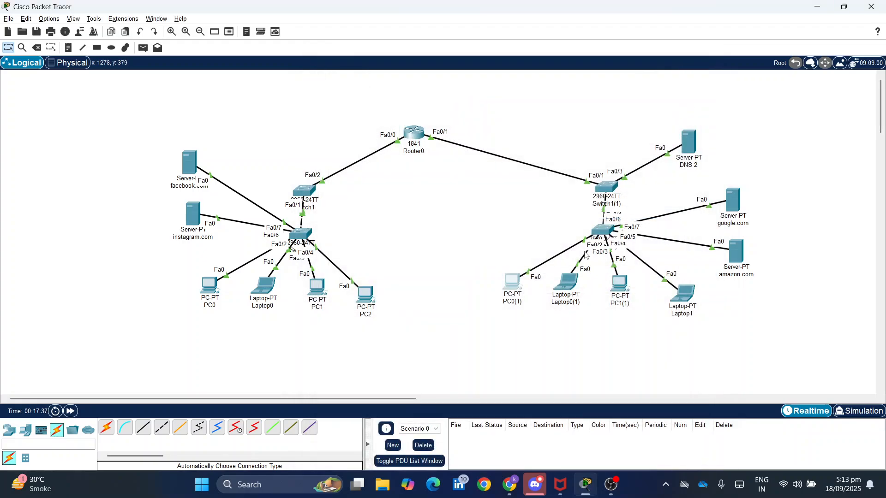
# Set Laptop0(1)'s IPv4 default gateway to 192.168.2.1 and its DNS server to 192.168.2.2, and close its window.
pyautogui.click(567, 290)
pyautogui.click(477, 198)
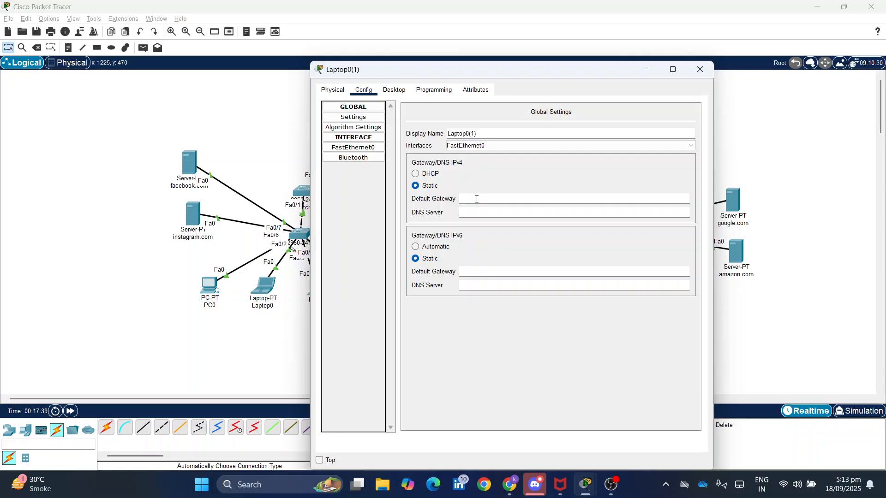
pyautogui.write('192.168.2.1')
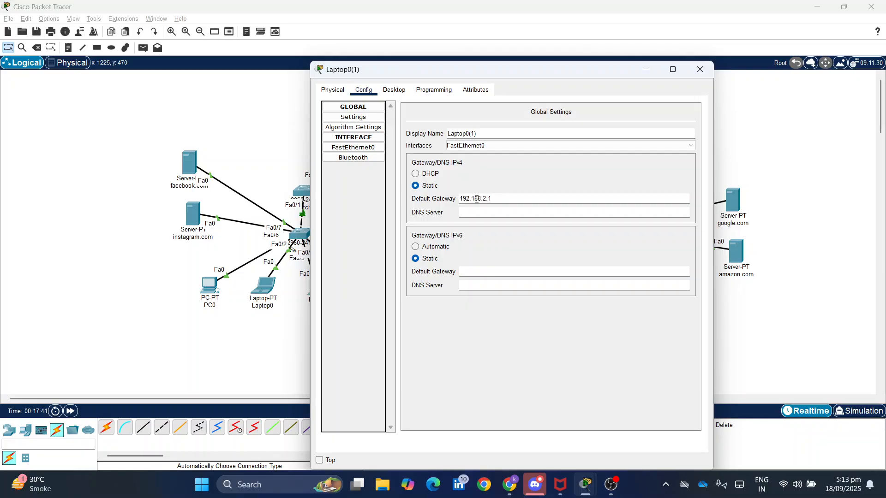
pyautogui.press('Tab')
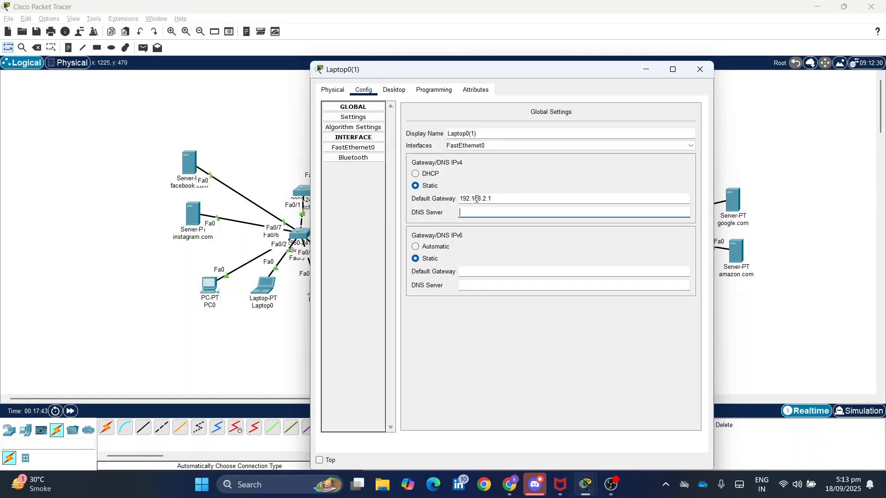
pyautogui.write('192.168.2.2')
pyautogui.click(700, 70)
# Set PC1(1)'s IPv4 default gateway to 192.168.2.1 and its DNS server to 192.168.2.2, and close its window.
pyautogui.click(618, 286)
pyautogui.click(469, 198)
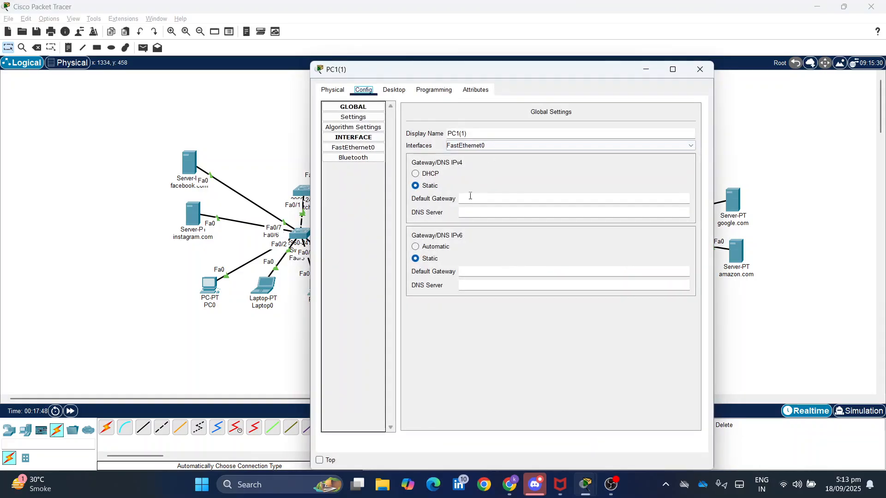
pyautogui.write('192.168.2.2')
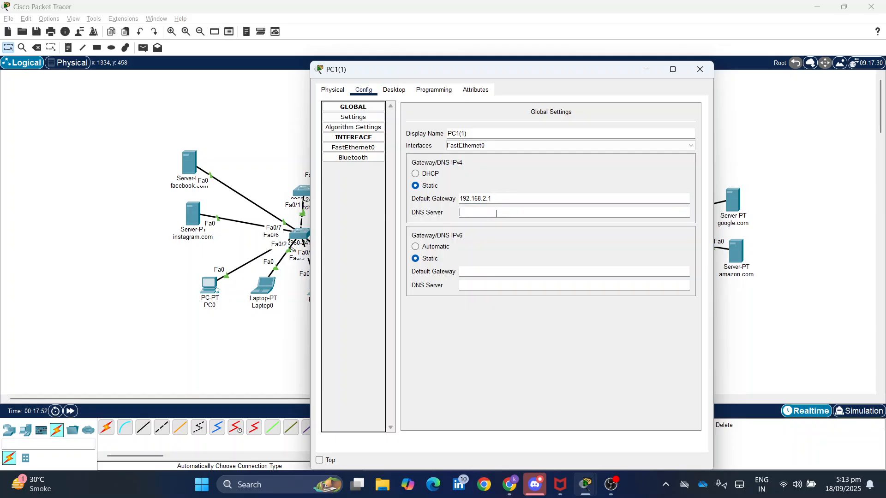
pyautogui.write('192.168.2.2')
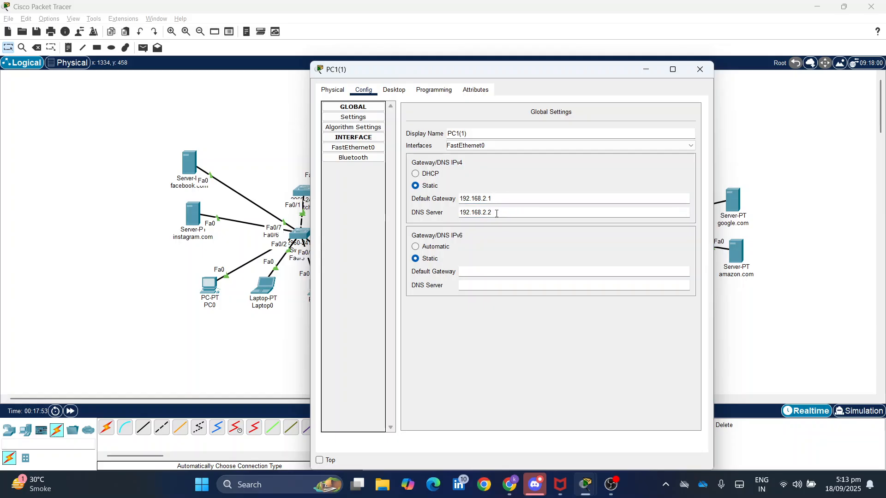
pyautogui.click(700, 70)
# Set Laptop1's IPv4 default gateway to 192.168.2.1 and its DNS server to 192.168.2.2, and close its window.
pyautogui.click(680, 293)
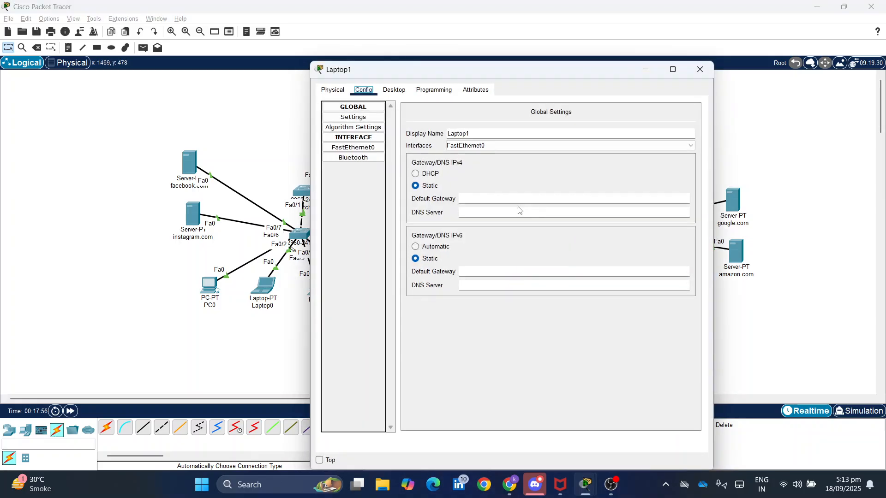
pyautogui.click(512, 202)
pyautogui.write('192.168.2.2')
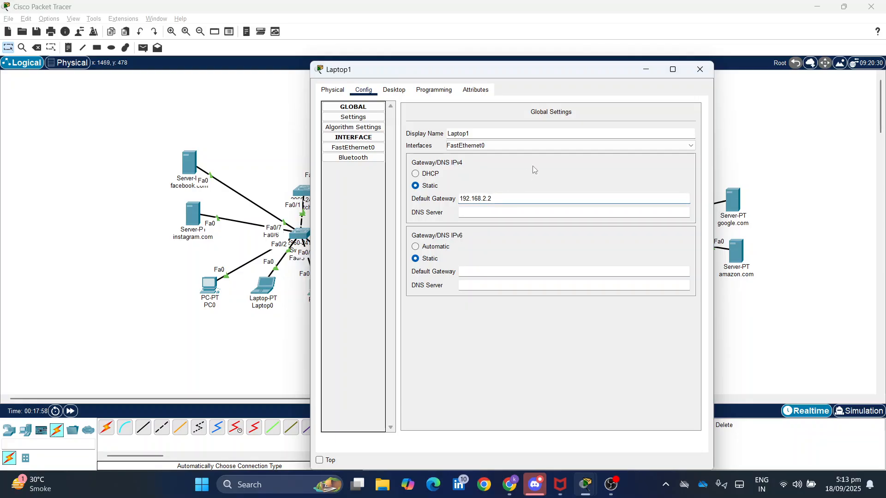
pyautogui.press('BackSpace')
pyautogui.write('1')
pyautogui.click(462, 212)
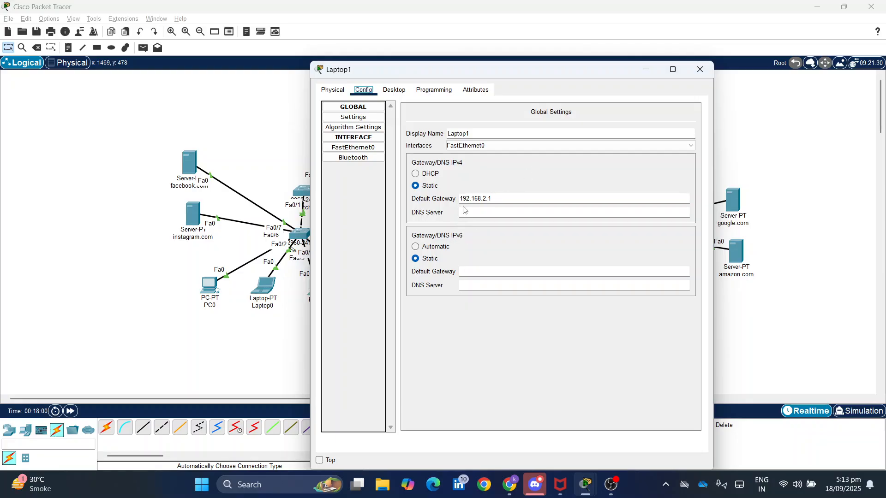
pyautogui.write('192.168.2.2')
pyautogui.click(698, 70)
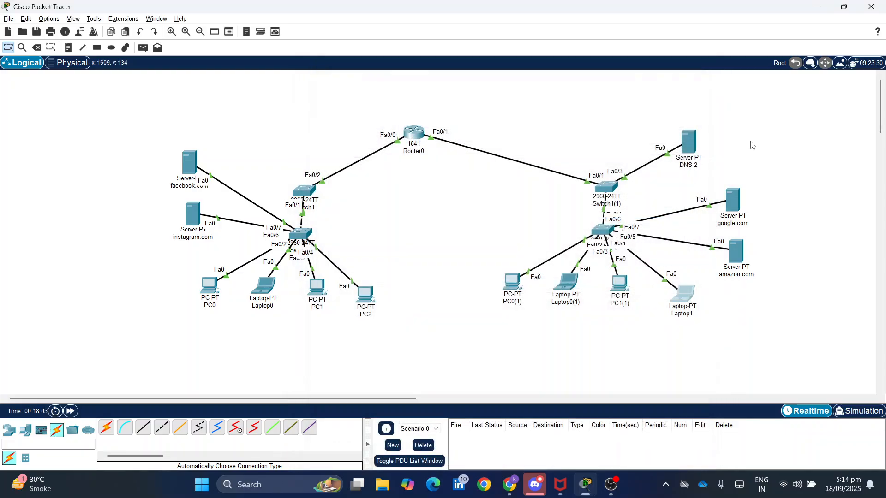
# Set the google.com server's IPv4 default gateway to 192.168.2.1 and its DNS server to 192.168.2.2, and close its window.
pyautogui.click(733, 199)
pyautogui.click(428, 89)
pyautogui.click(364, 89)
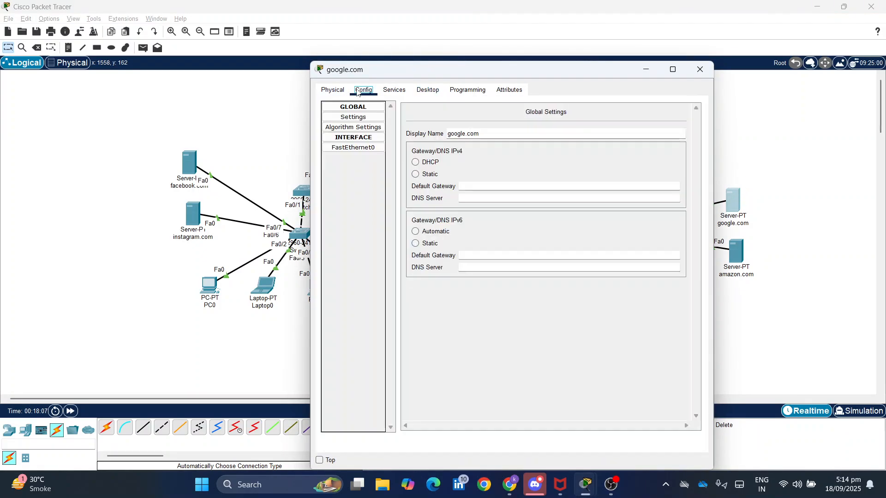
pyautogui.click(360, 147)
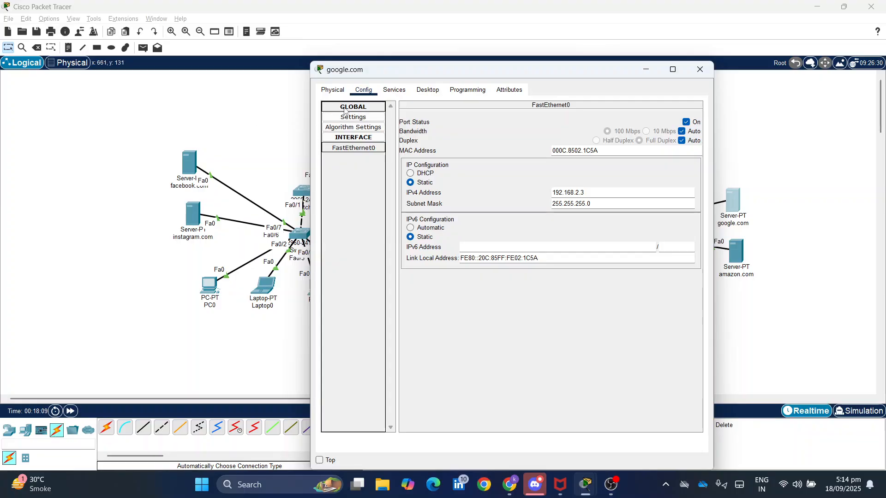
pyautogui.click(333, 90)
pyautogui.click(364, 90)
pyautogui.click(353, 107)
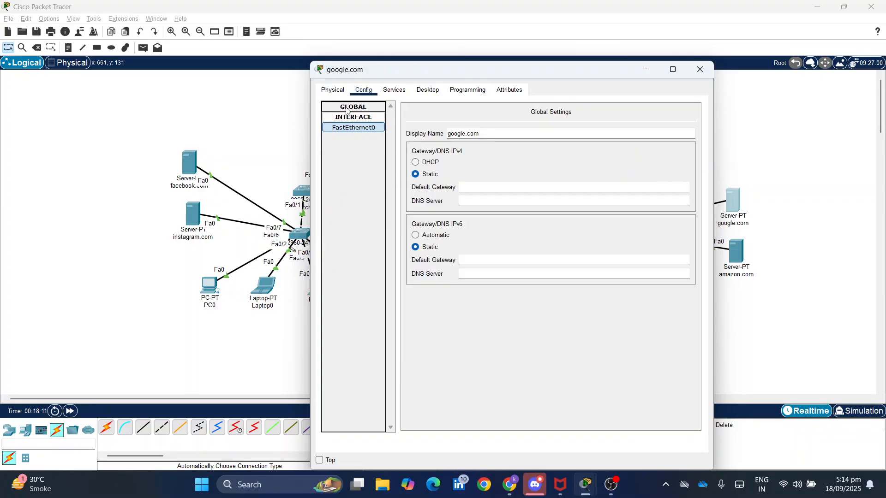
pyautogui.click(470, 187)
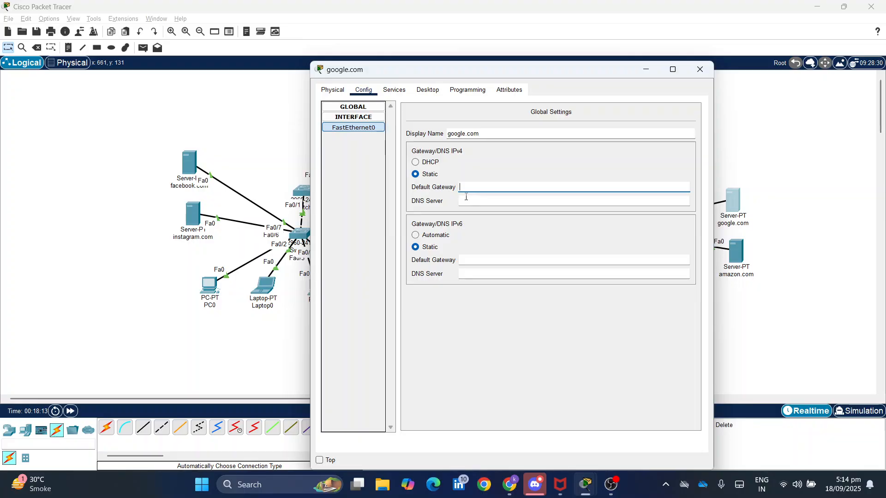
pyautogui.write('192.168.2.1')
pyautogui.click(488, 205)
pyautogui.write('192.168.2.2')
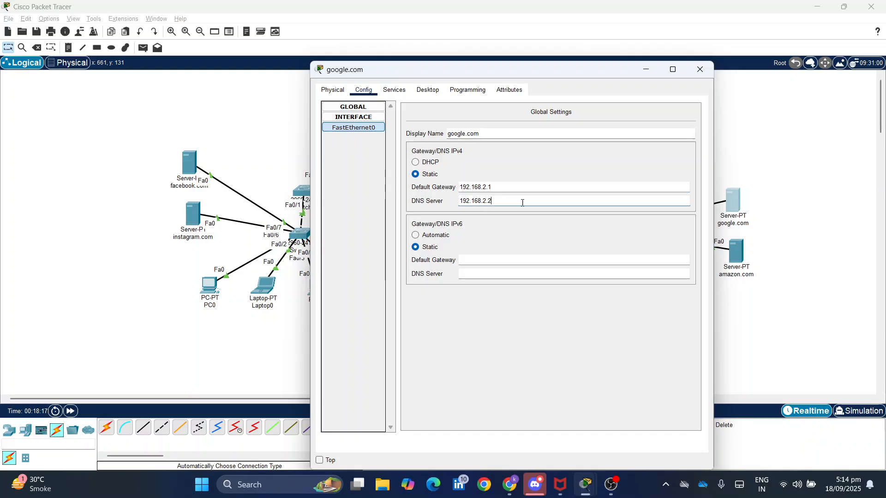
pyautogui.click(700, 69)
# Set the amazon.com server's IPv4 default gateway to 192.168.2.1 and its DNS server to 192.168.2.2, and close its window.
pyautogui.click(736, 252)
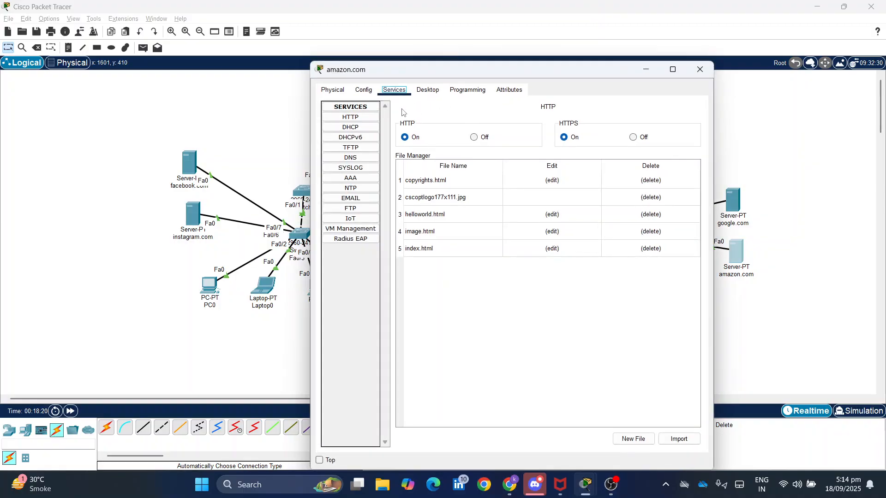
pyautogui.click(363, 90)
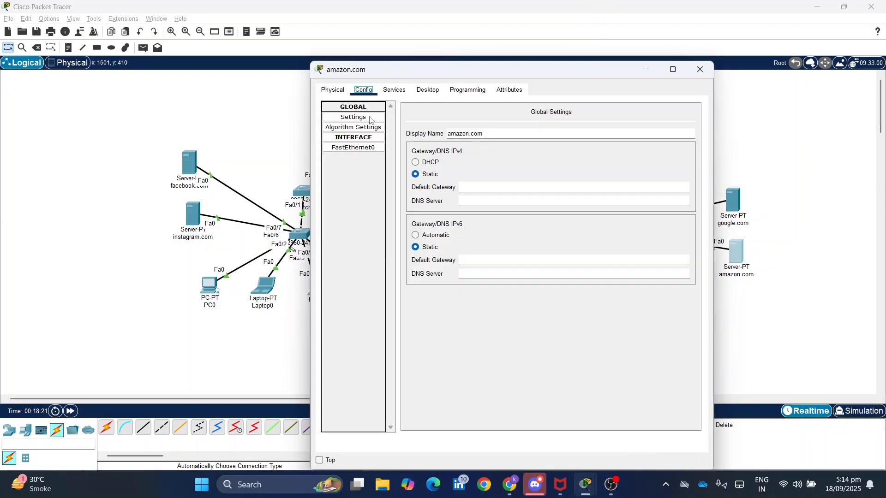
pyautogui.click(479, 190)
pyautogui.write('192.168.2.1')
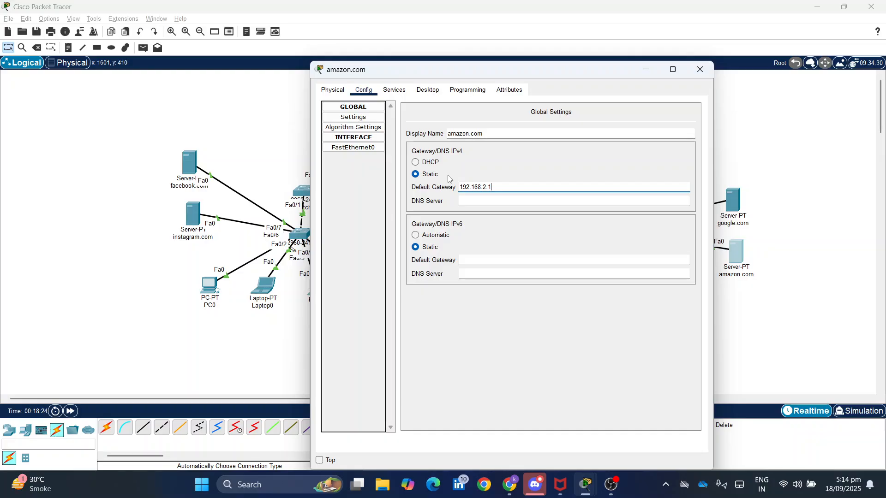
pyautogui.write('192.168.2.2')
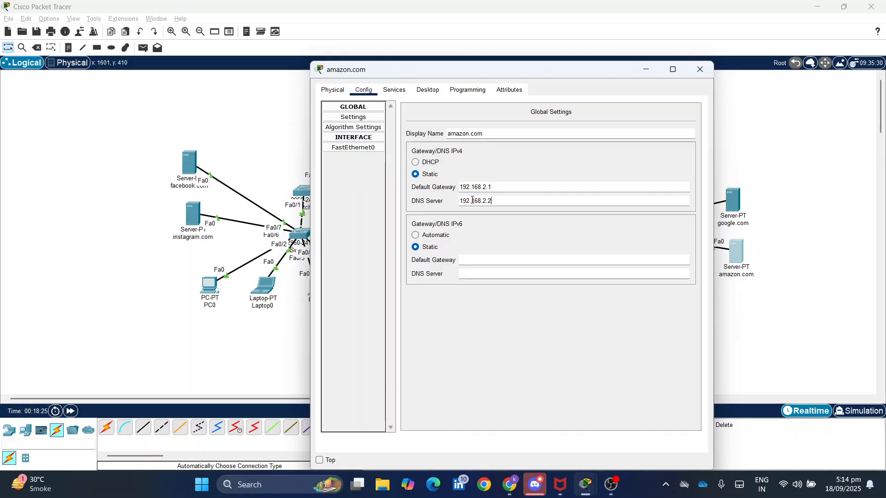
pyautogui.click(700, 70)
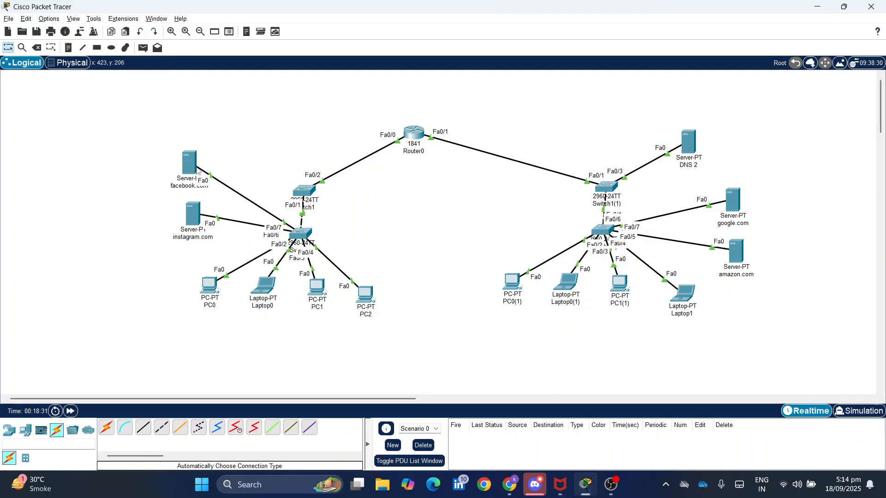
# Set PC2's IPv4 default gateway to 192.168.1.1 and its DNS server to 192.168.2.2, and close its window.
pyautogui.click(366, 298)
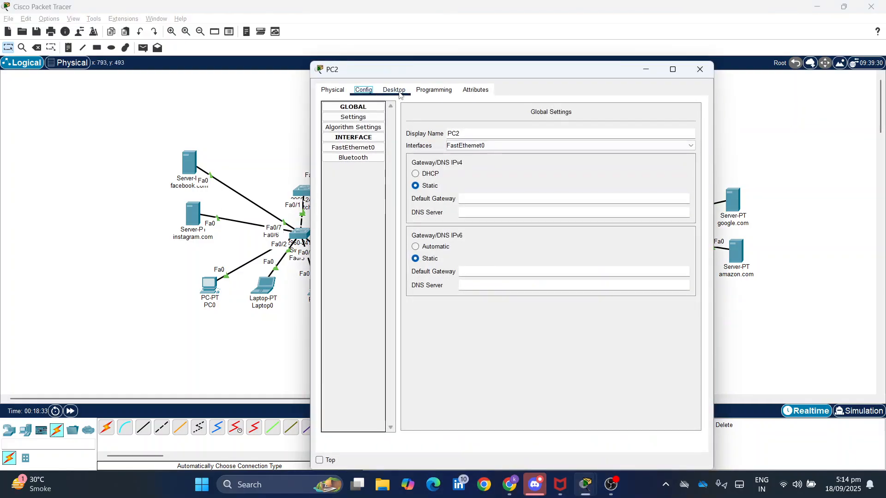
pyautogui.click(464, 203)
pyautogui.write('192.168.1.1')
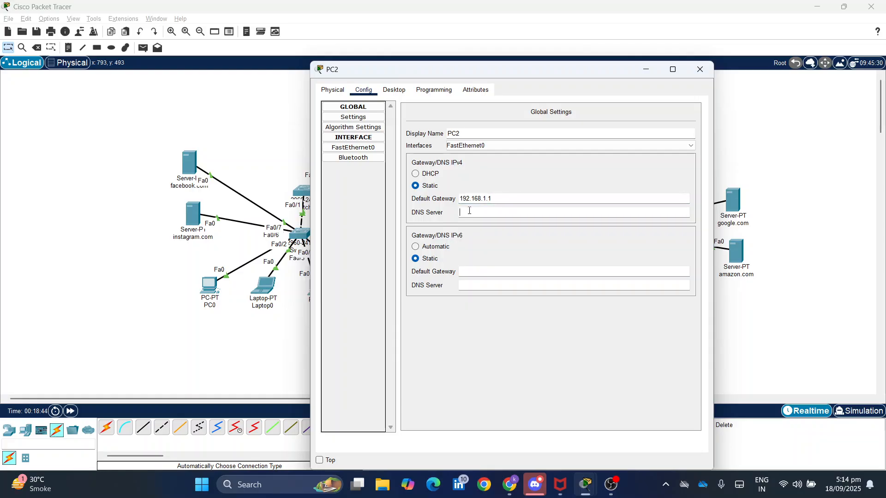
pyautogui.write('192.168.2.2')
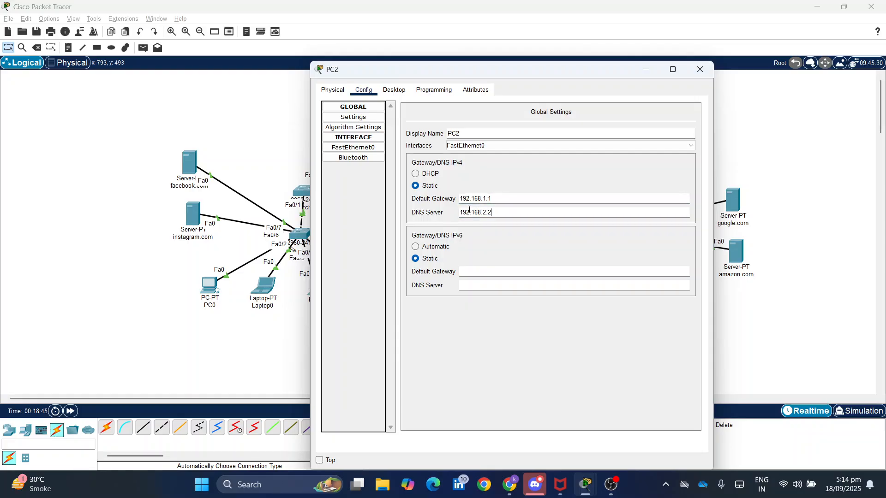
pyautogui.click(700, 70)
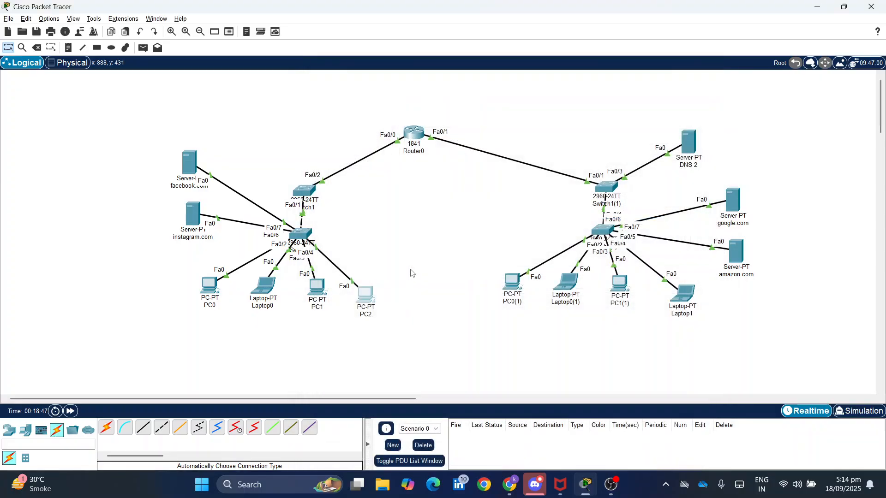
# Set PC1's IPv4 default gateway to 192.168.1.1 and its DNS server to 192.168.2.2, and close its window.
pyautogui.click(324, 291)
pyautogui.click(483, 198)
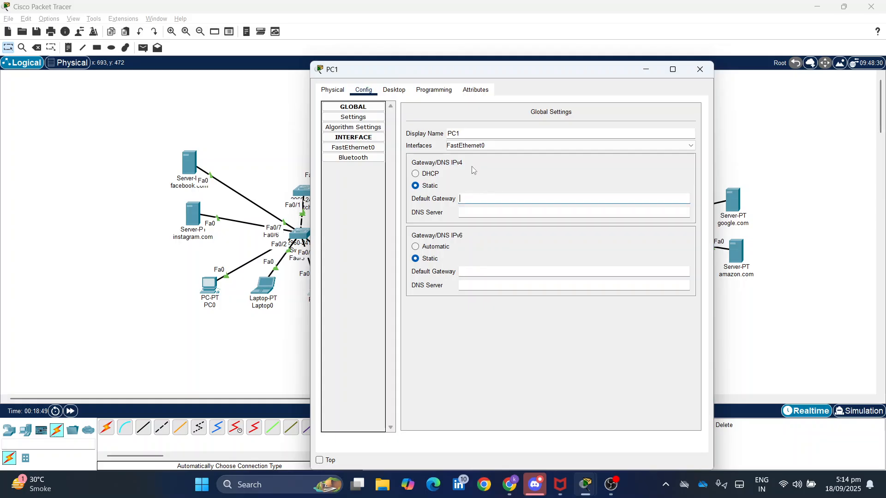
pyautogui.write('192.168.1.1')
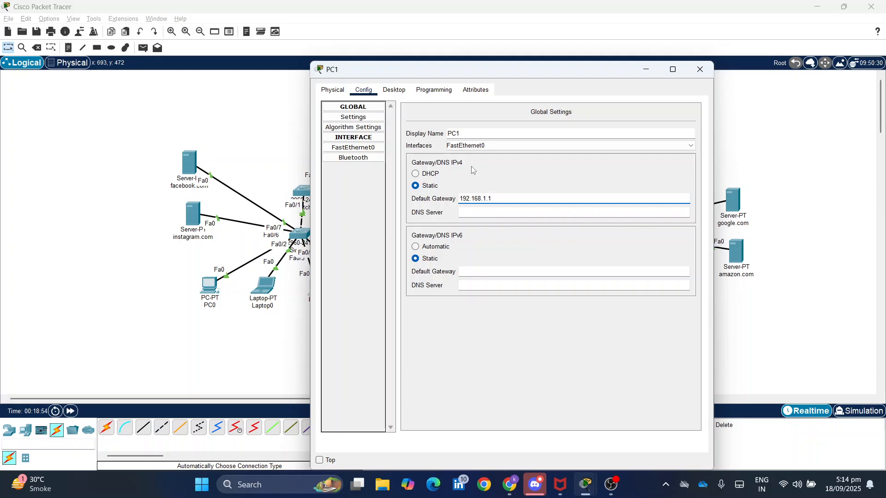
pyautogui.press('Tab')
pyautogui.write('192.168.2.2')
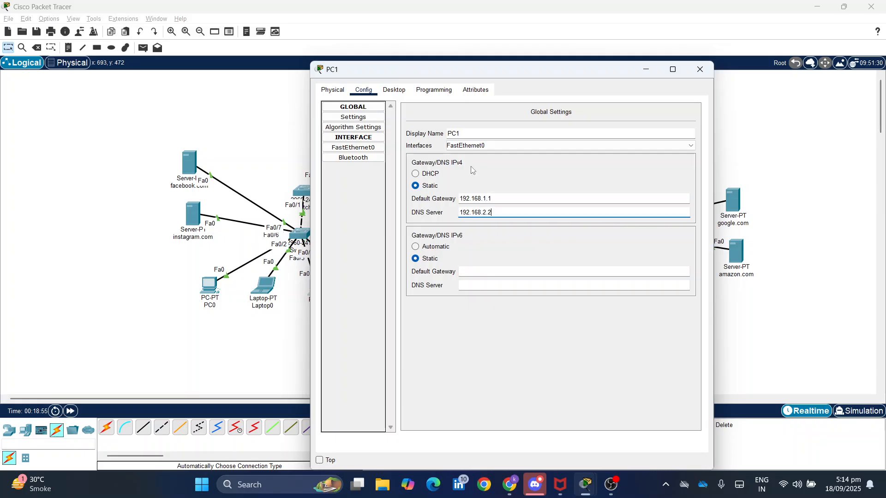
pyautogui.click(691, 71)
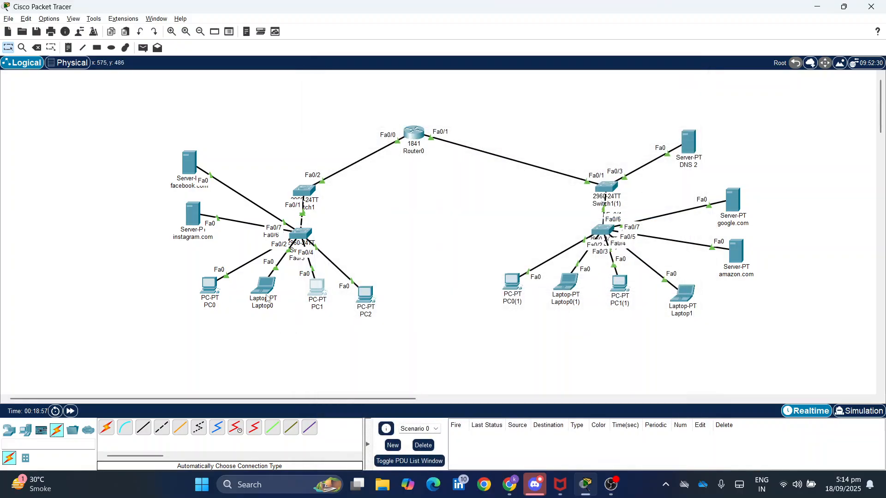
# Set Laptop0's IPv4 default gateway to 192.168.1.1 and its DNS server to 192.168.2.2, and close its window.
pyautogui.click(264, 286)
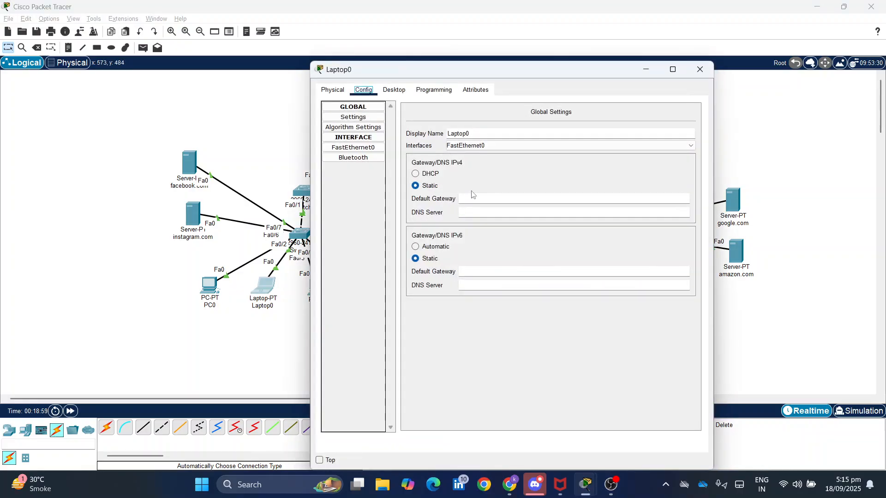
pyautogui.click(475, 200)
pyautogui.write('192.168.1.1')
pyautogui.press('Tab')
pyautogui.write('192.168.2.2')
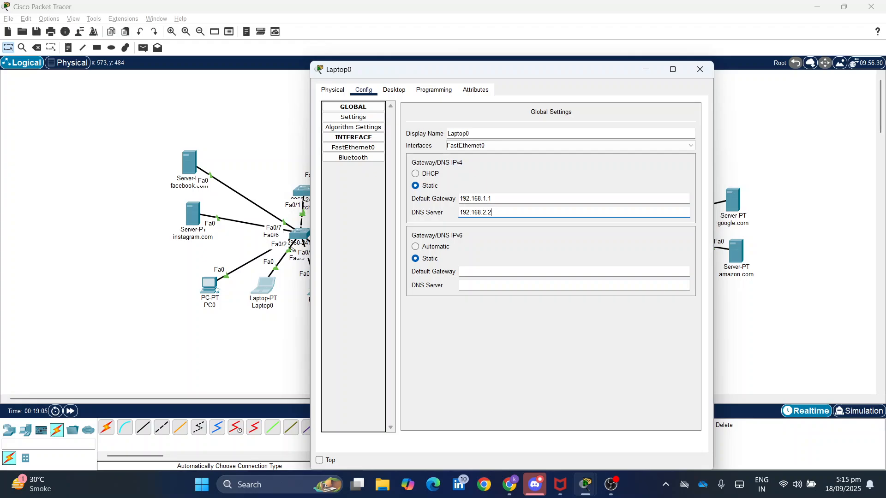
pyautogui.click(700, 70)
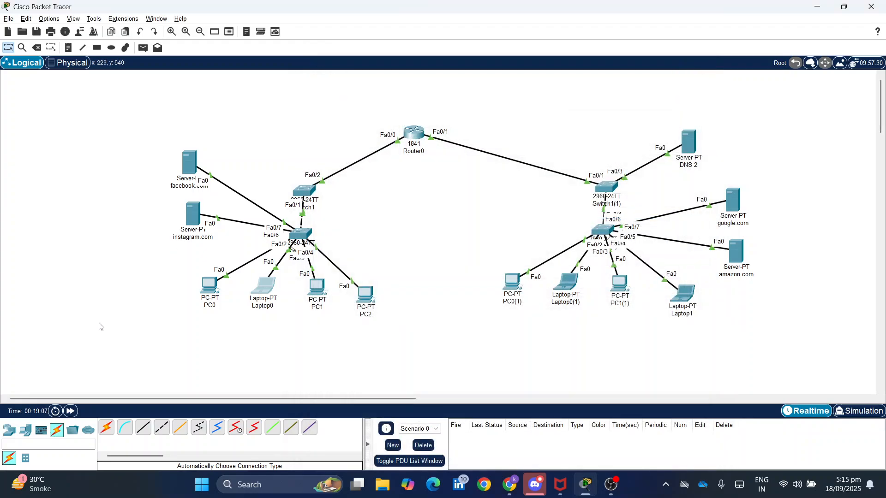
# Set PC0's IPv4 default gateway to 192.168.1.1 and its DNS server to 192.168.2.2, and close its window.
pyautogui.click(209, 286)
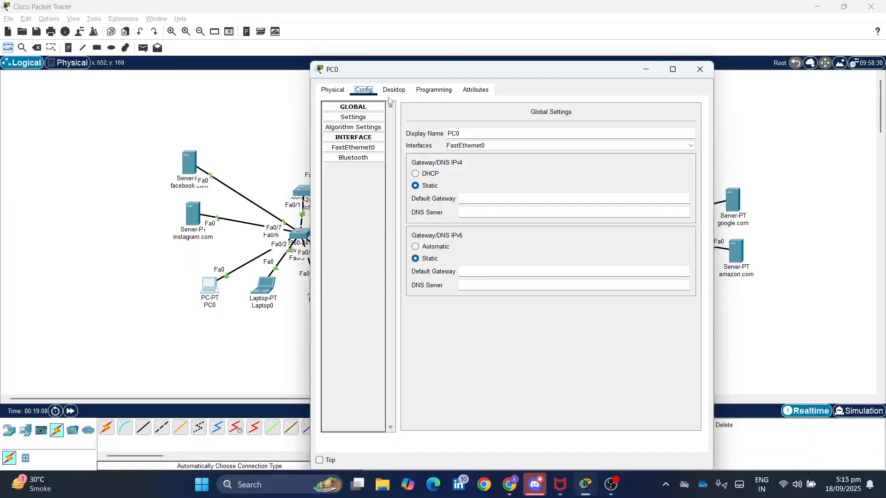
pyautogui.click(481, 199)
pyautogui.write('192.168.2.2')
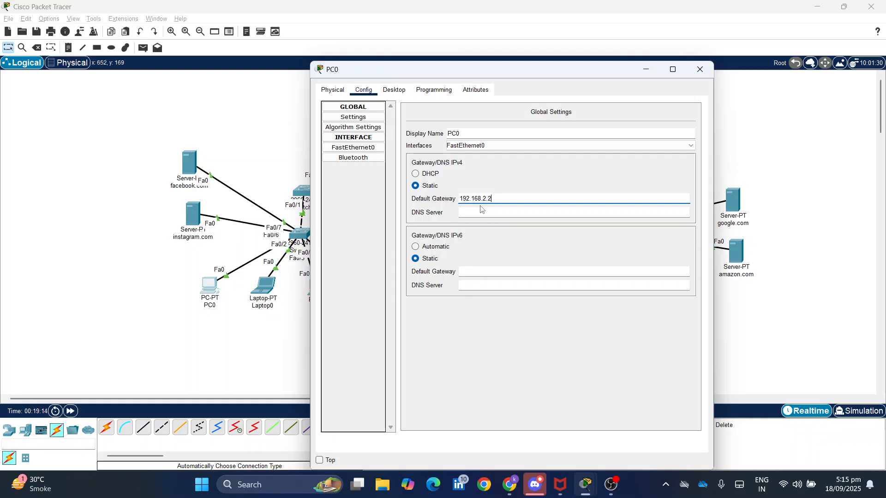
pyautogui.press('BackSpace')
pyautogui.press('Return')
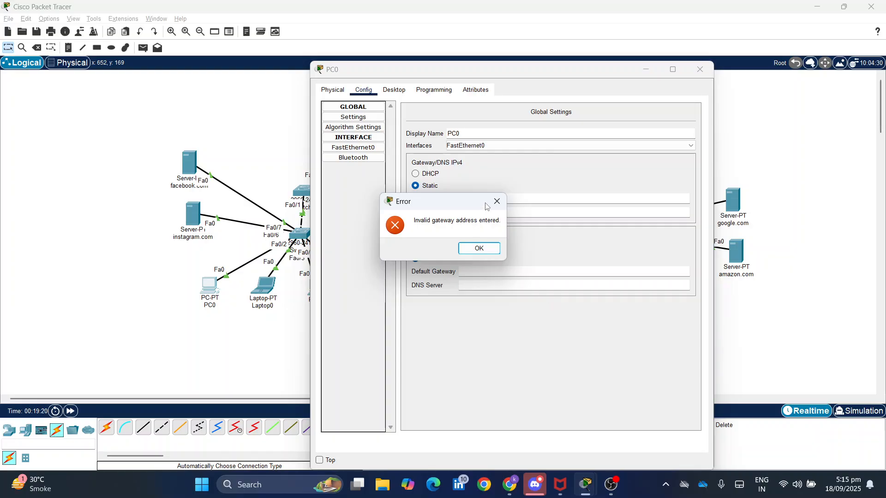
pyautogui.click(497, 201)
pyautogui.click(502, 197)
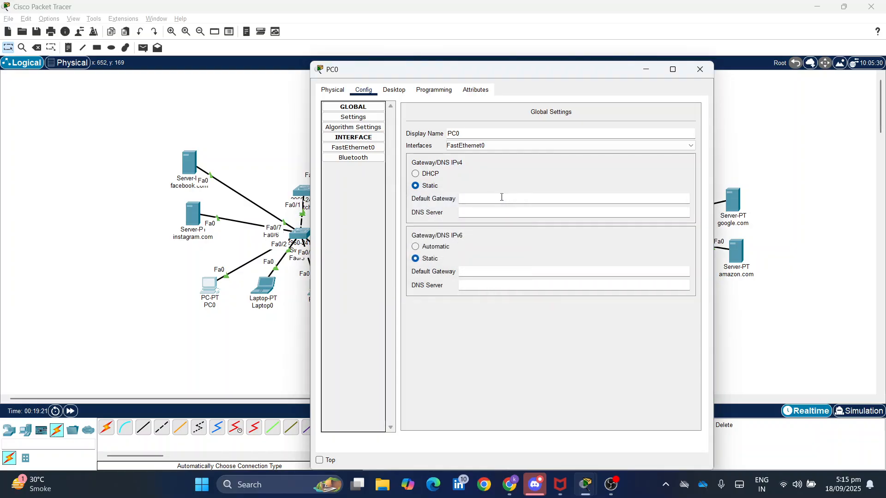
pyautogui.write('192.168.2.2')
pyautogui.press('Tab')
pyautogui.write('192.168.2.2')
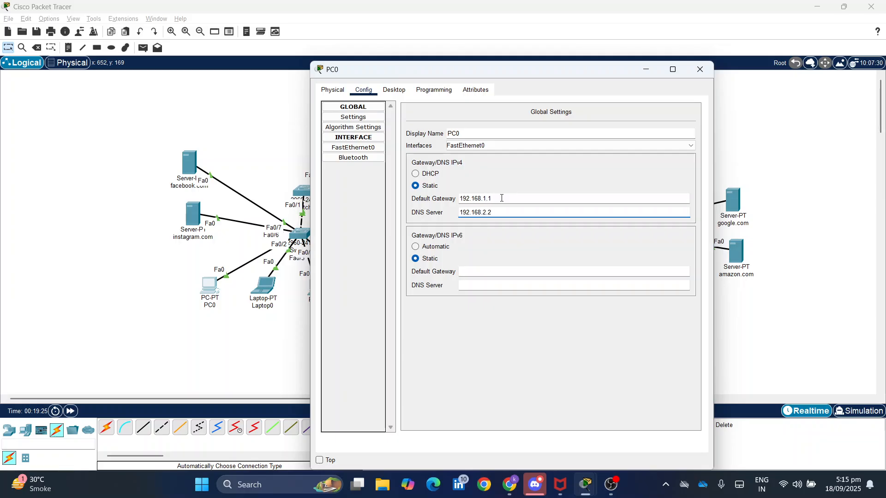
pyautogui.click(700, 70)
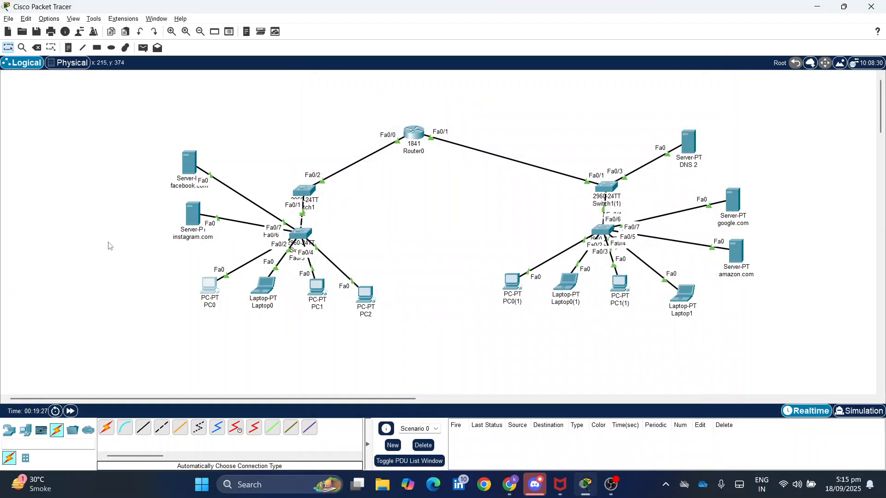
# Set the instagram.com server's IPv4 default gateway to 192.168.1.1 and its DNS server to 192.168.2.2, and close its window.
pyautogui.click(187, 216)
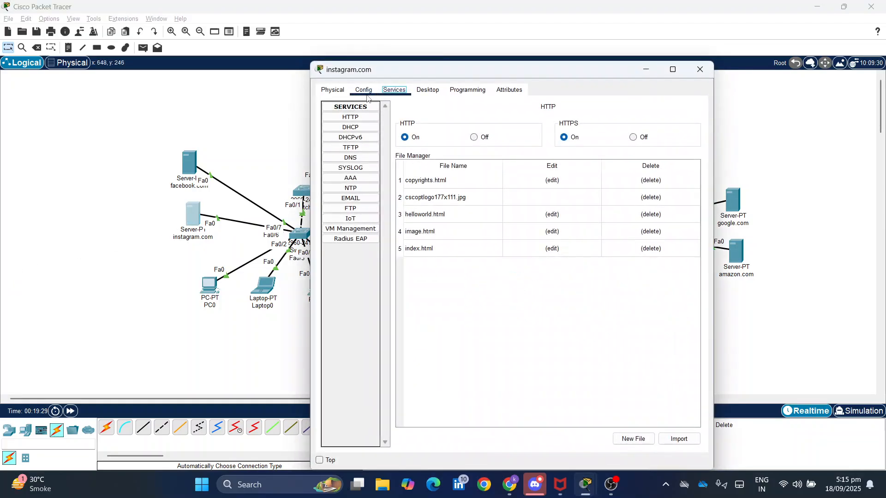
pyautogui.click(364, 89)
pyautogui.click(469, 187)
pyautogui.write('192.168.2.2')
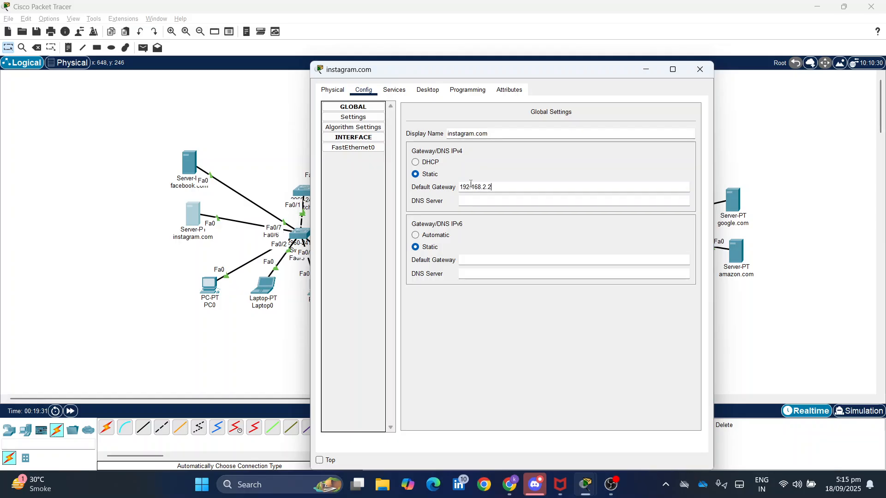
pyautogui.press('BackSpace')
pyautogui.press('BackSpace')
pyautogui.press('BackSpace')
pyautogui.write('1.1')
pyautogui.press('Tab')
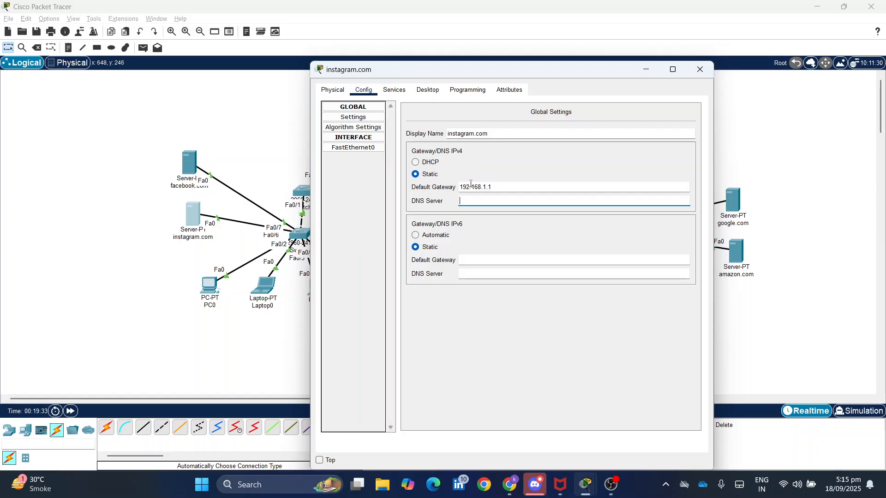
pyautogui.write('192.168.2.2')
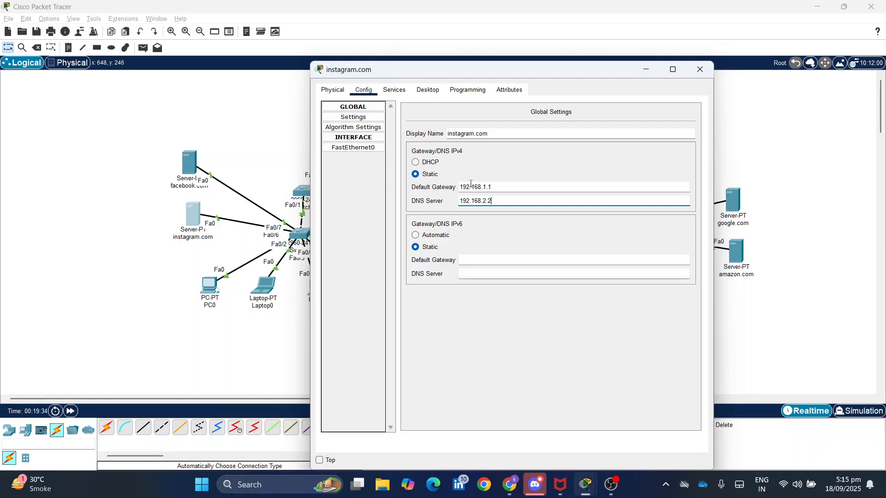
pyautogui.click(700, 70)
# Set the facebook.com server's IPv4 default gateway to 192.168.1.1 and its DNS server to 192.168.2.2, and close its window.
pyautogui.click(190, 161)
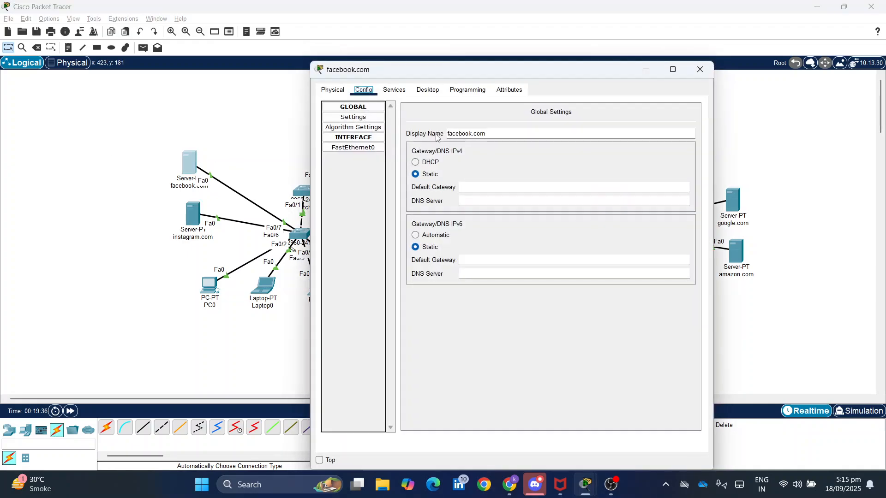
pyautogui.click(475, 186)
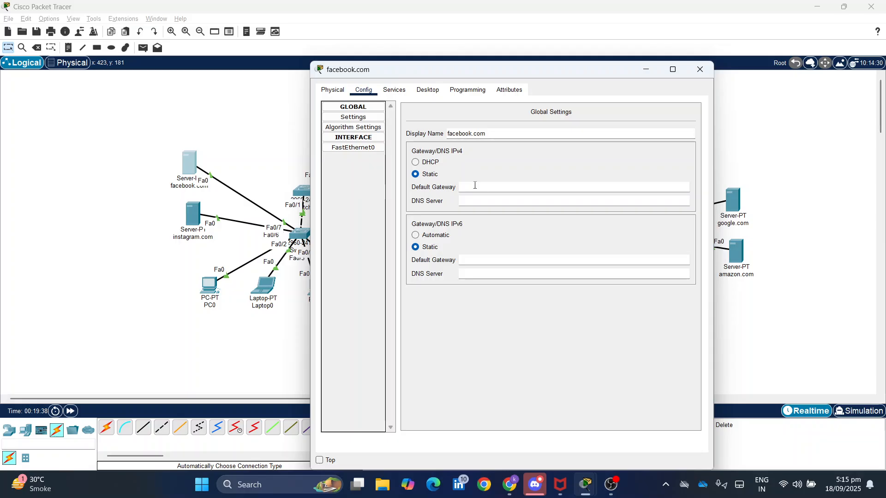
pyautogui.write('192.168.2.2')
pyautogui.press('BackSpace')
pyautogui.write('1.1')
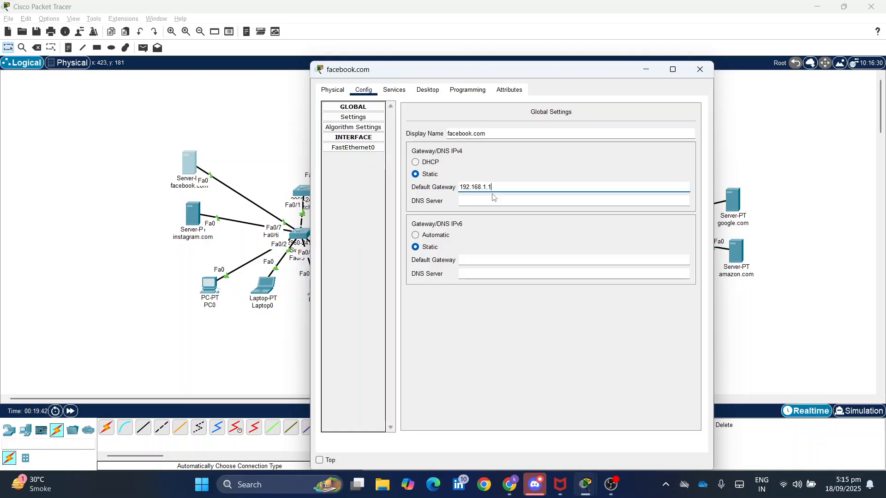
pyautogui.press('Tab')
pyautogui.write('192.168.2.2')
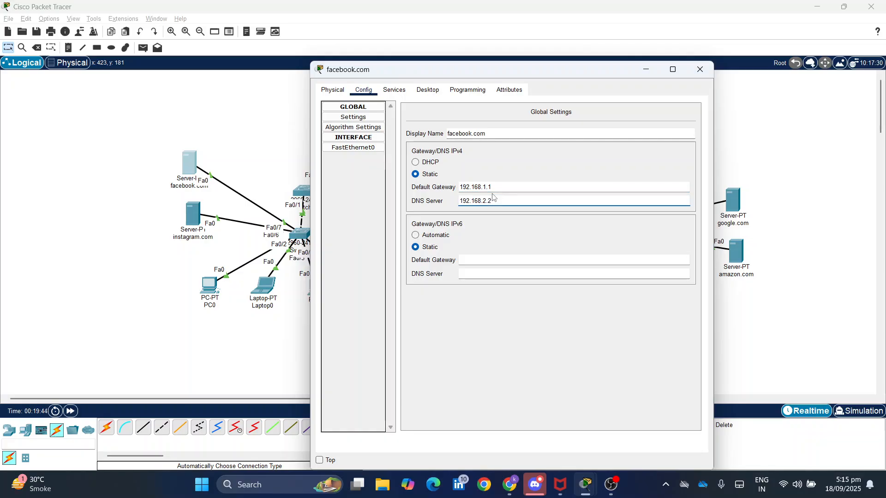
pyautogui.click(700, 69)
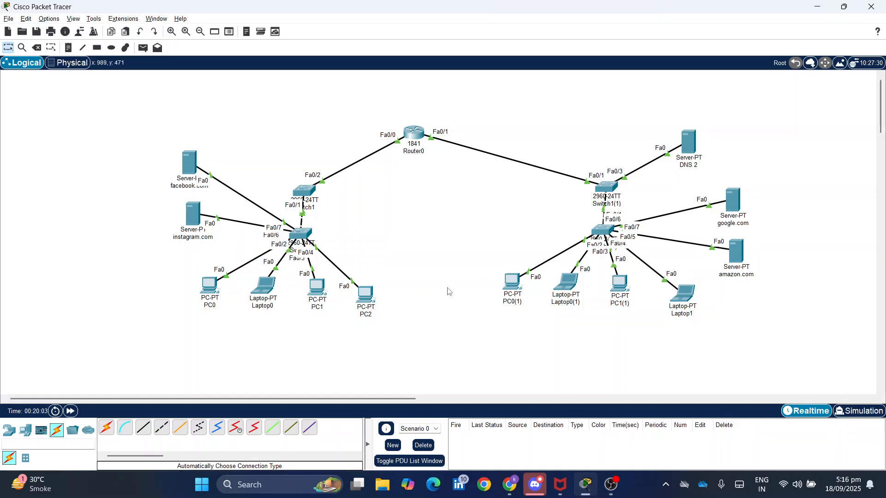
pyautogui.click(313, 295)
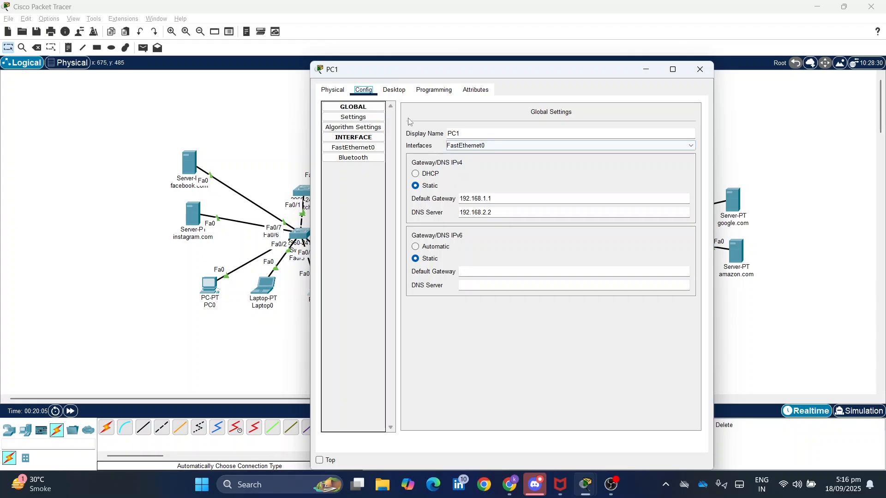
pyautogui.click(395, 90)
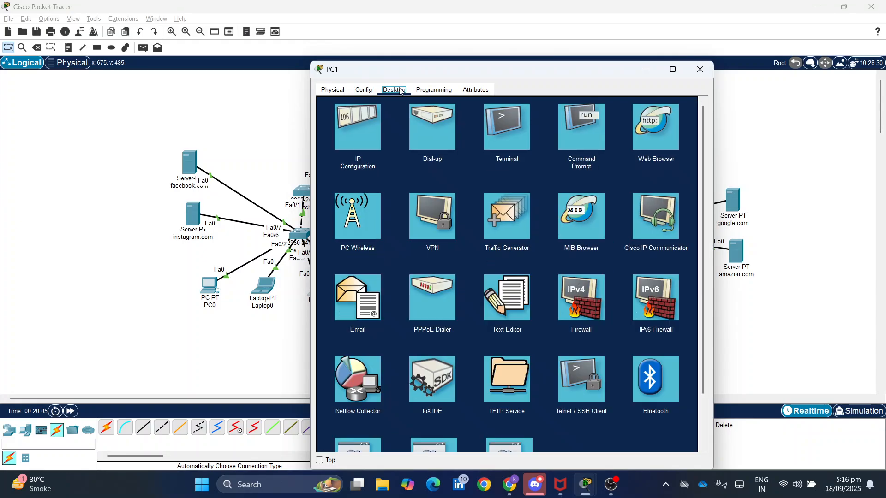
pyautogui.click(650, 132)
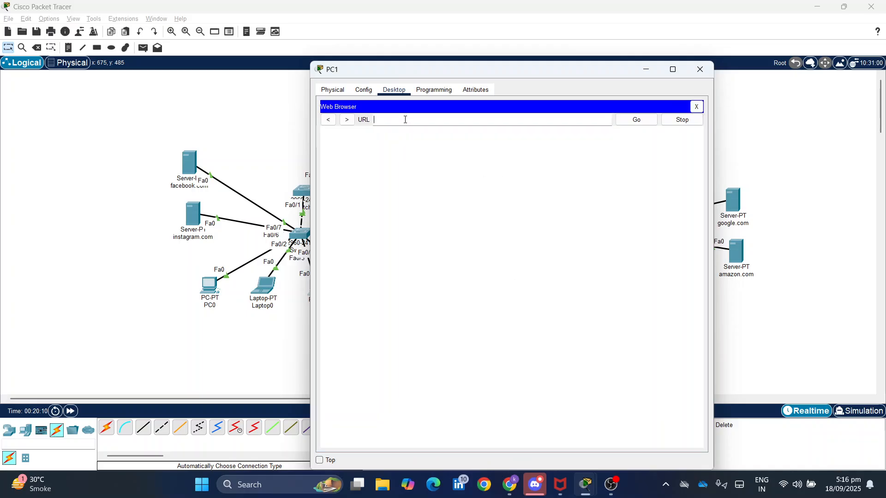
pyautogui.write('www.facebook.c')
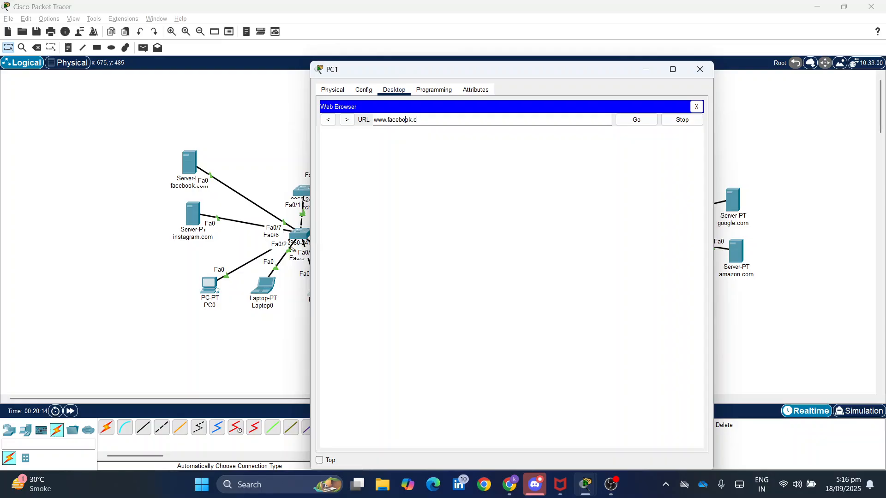
pyautogui.write('om')
pyautogui.click(645, 121)
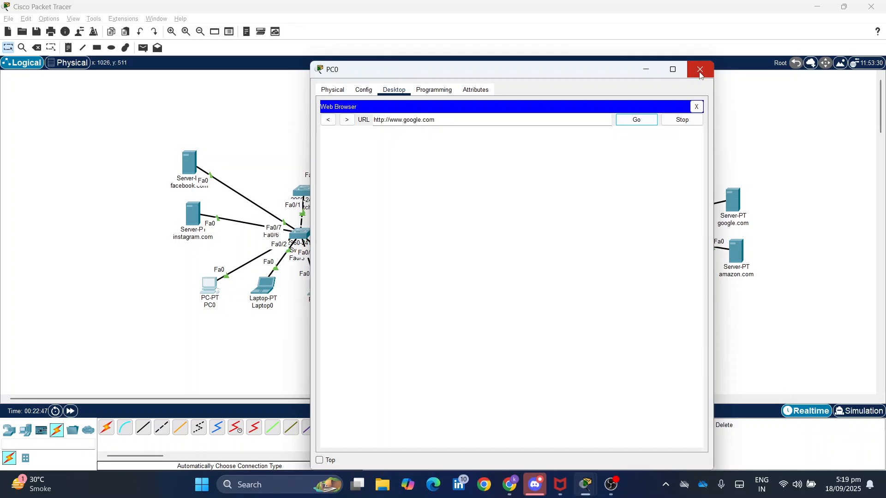
pyautogui.click(700, 70)
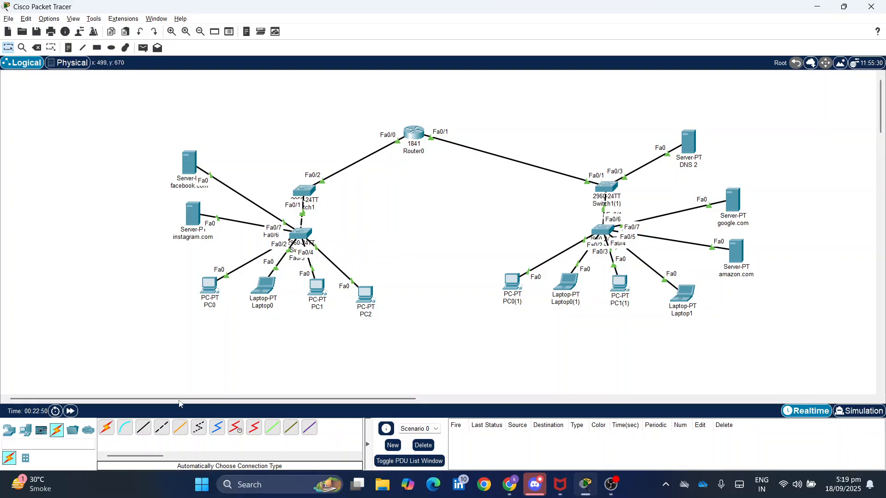
# Add a generic server above facebook.com and connect it to Switch1 with an automatically chosen cable.
pyautogui.click(25, 430)
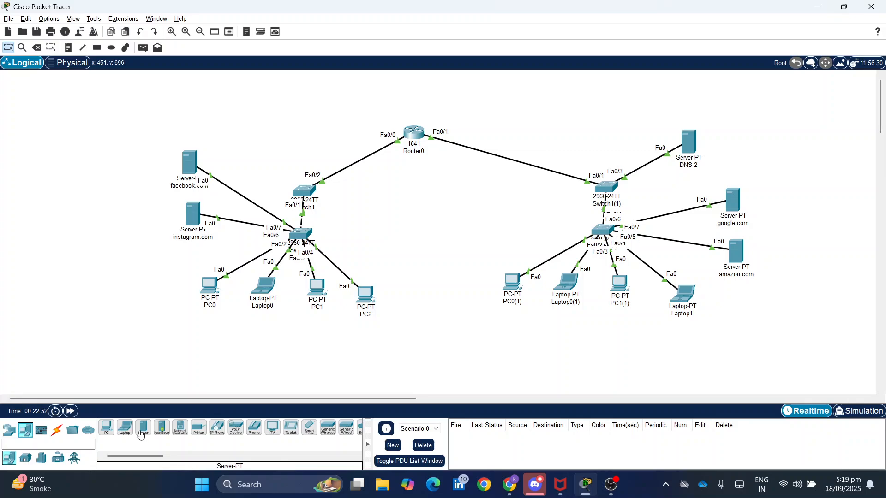
pyautogui.click(143, 429)
pyautogui.click(254, 116)
pyautogui.moveTo(252, 111); pyautogui.dragTo(218, 94)
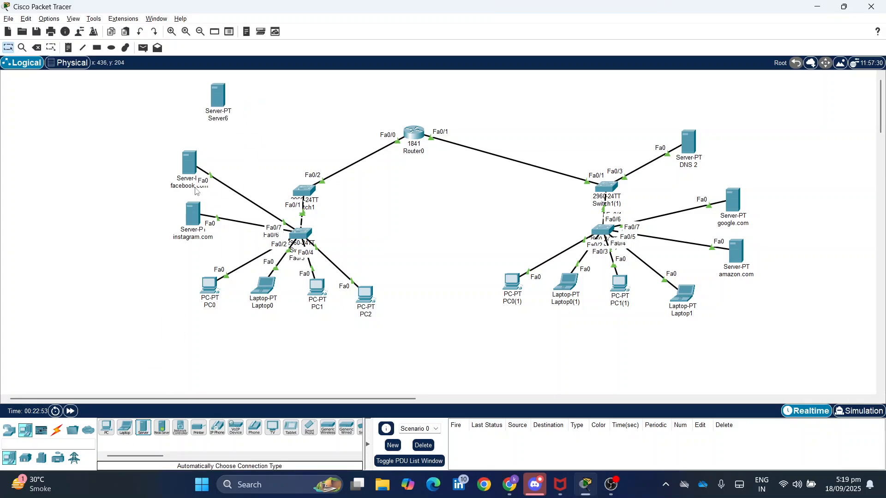
pyautogui.click(56, 431)
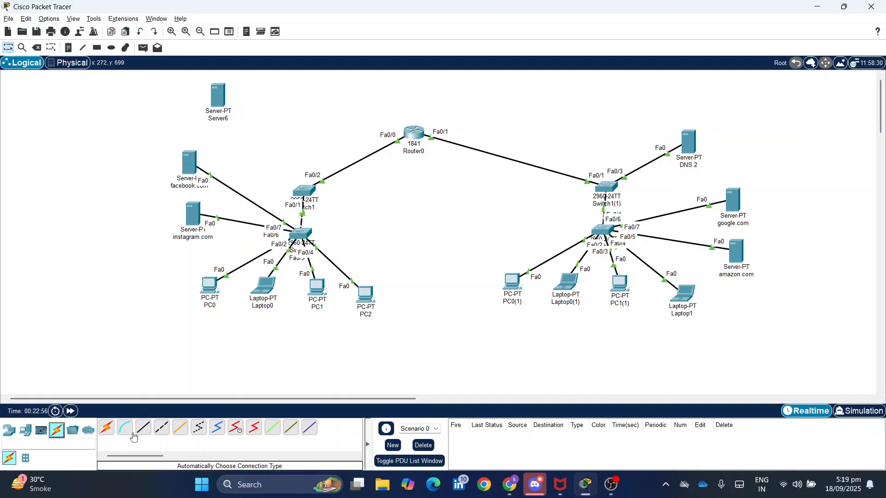
pyautogui.click(106, 427)
pyautogui.click(228, 111)
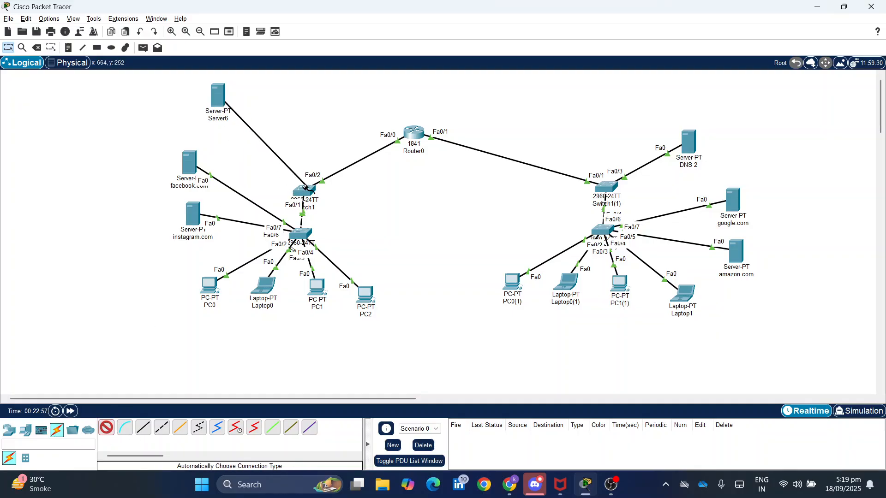
pyautogui.click(303, 190)
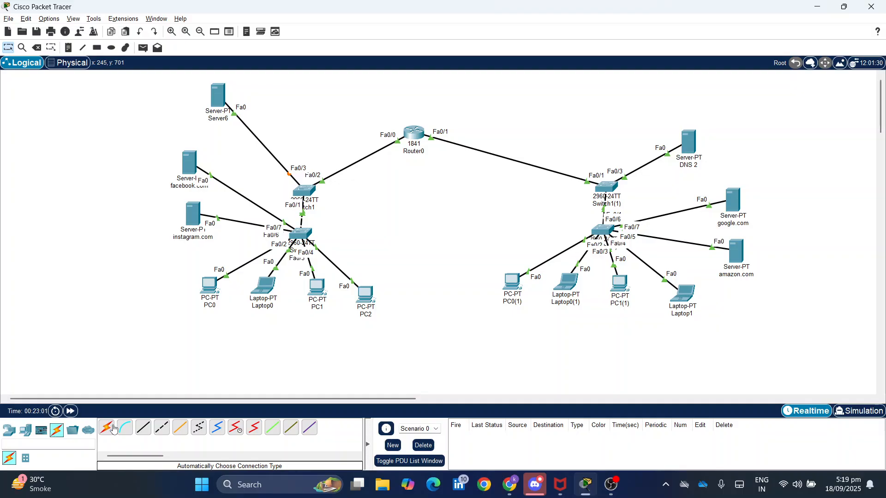
# Rename the new server above facebook.com as DNS.
pyautogui.click(223, 118)
pyautogui.doubleClick(223, 119)
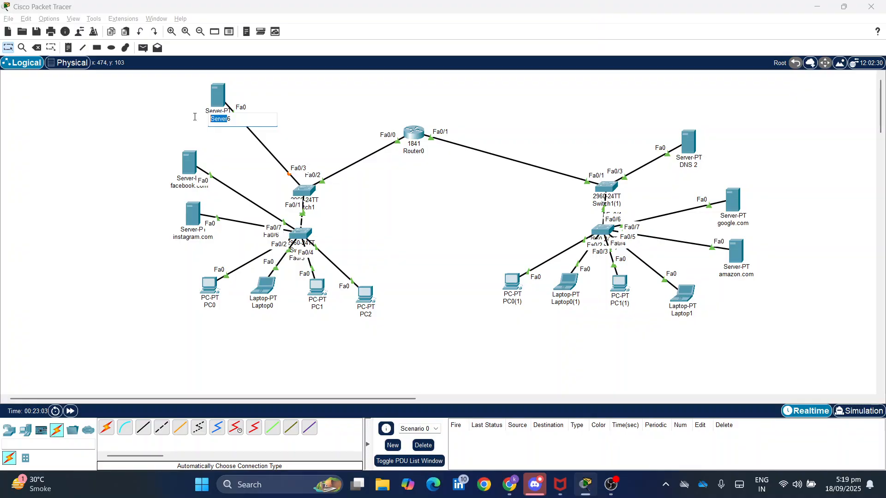
pyautogui.write('DNS')
pyautogui.press('Return')
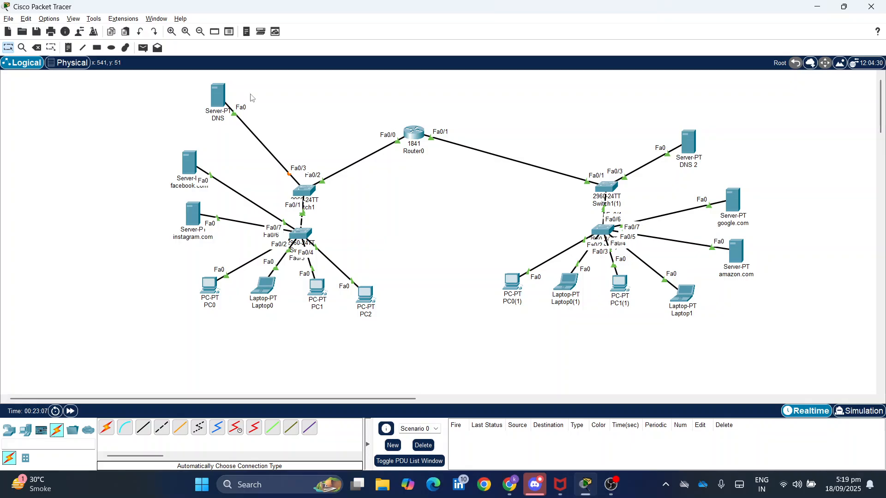
# Set the IPv4 address of the DNS server's FastEthernet0 to 192.168.1.2 with the default subnet mask, and close its window.
pyautogui.click(218, 96)
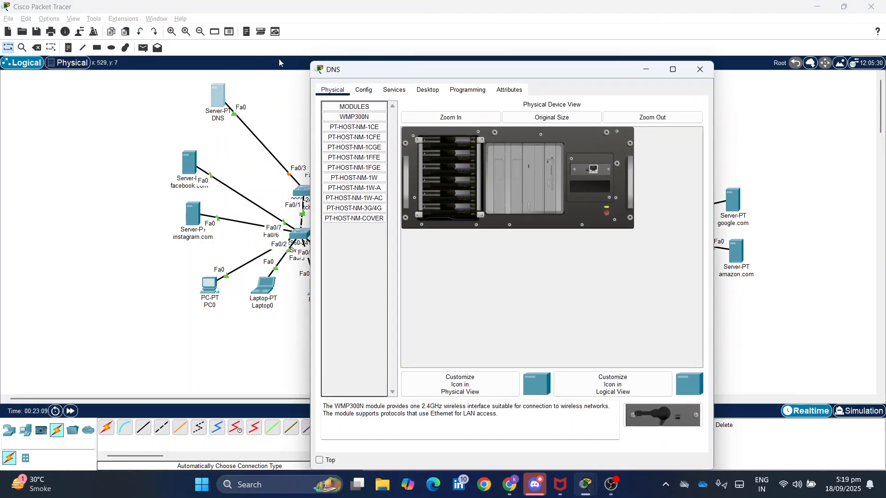
pyautogui.click(363, 90)
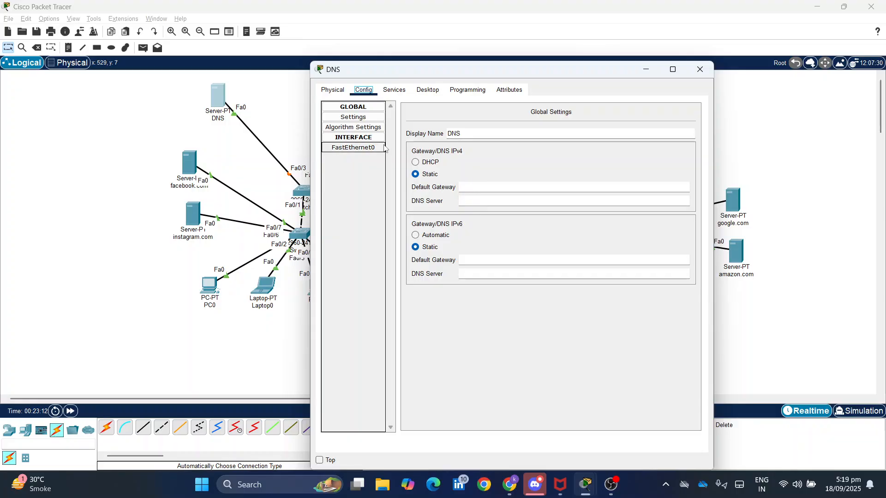
pyautogui.click(353, 148)
pyautogui.click(562, 193)
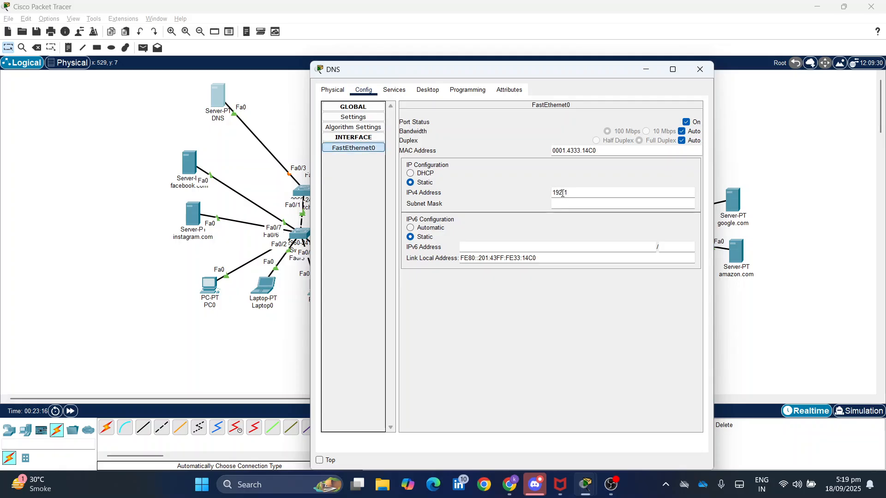
pyautogui.write('192.168.1.2')
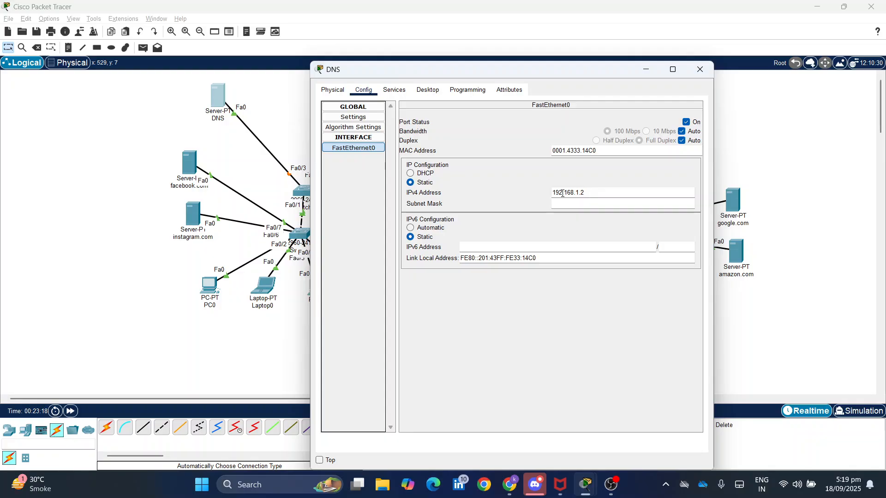
pyautogui.press('Tab')
pyautogui.click(700, 69)
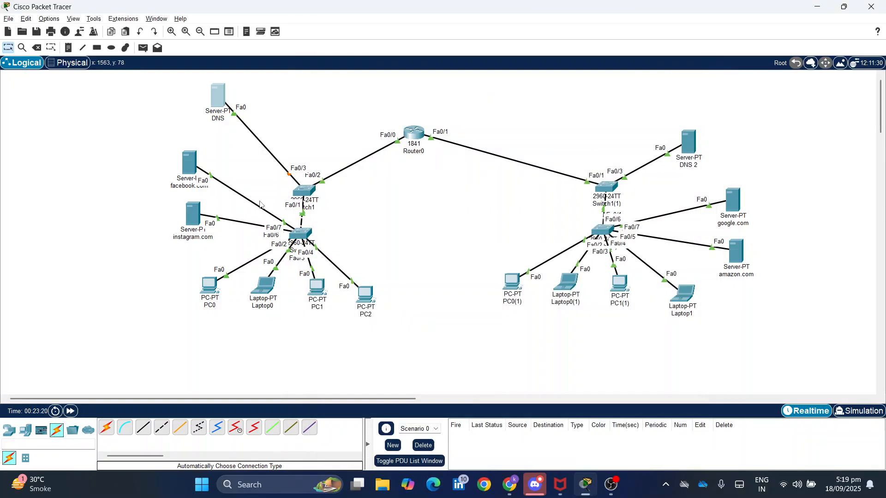
# Turn on the DNS service on the new DNS server and minimize its window.
pyautogui.click(218, 95)
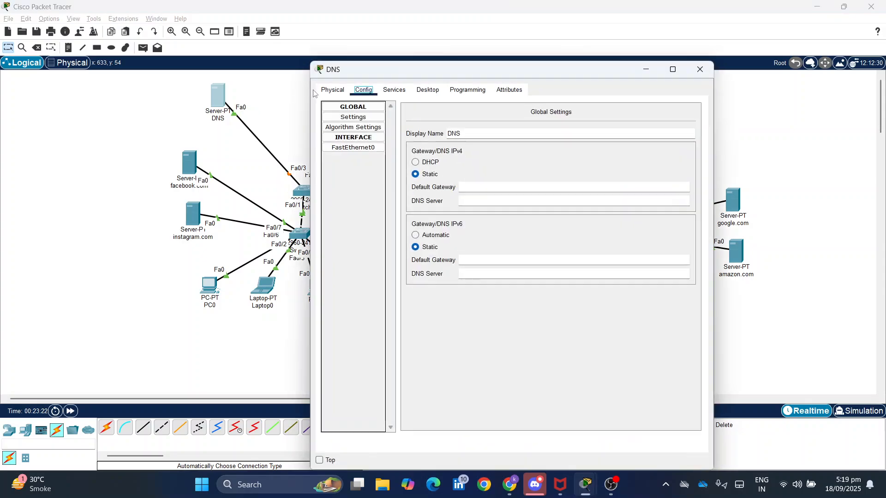
pyautogui.click(394, 90)
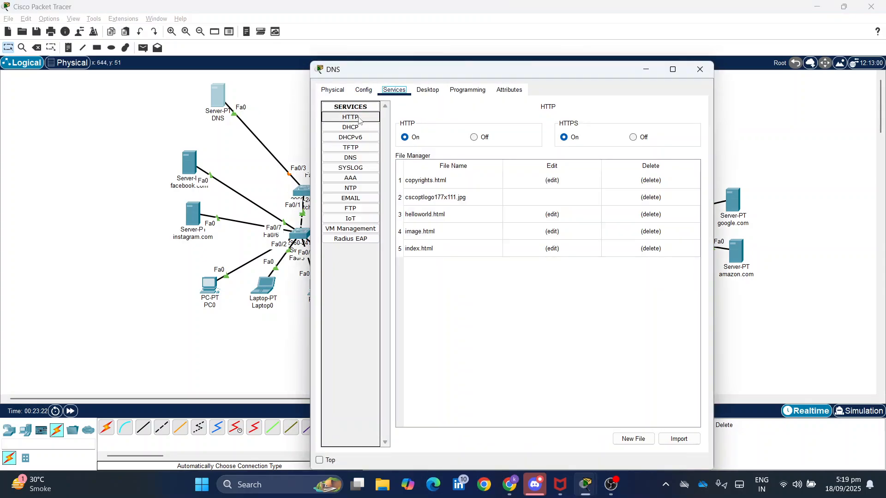
pyautogui.click(351, 158)
pyautogui.click(503, 125)
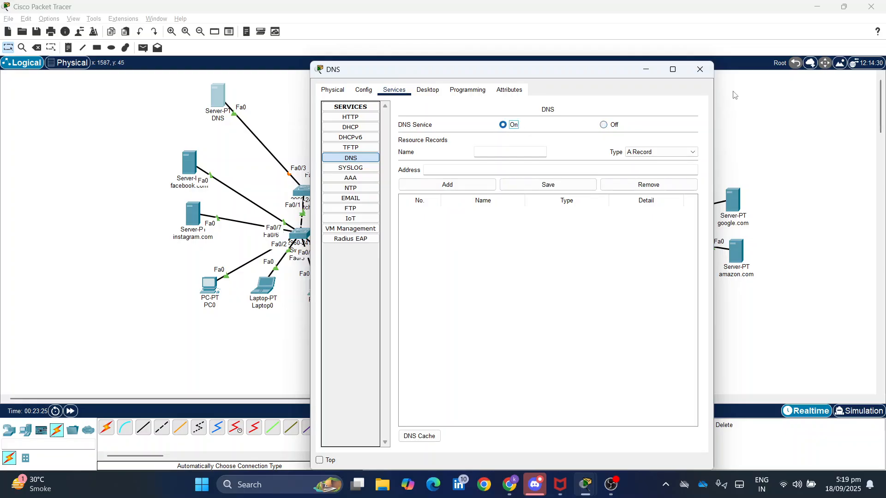
pyautogui.click(646, 69)
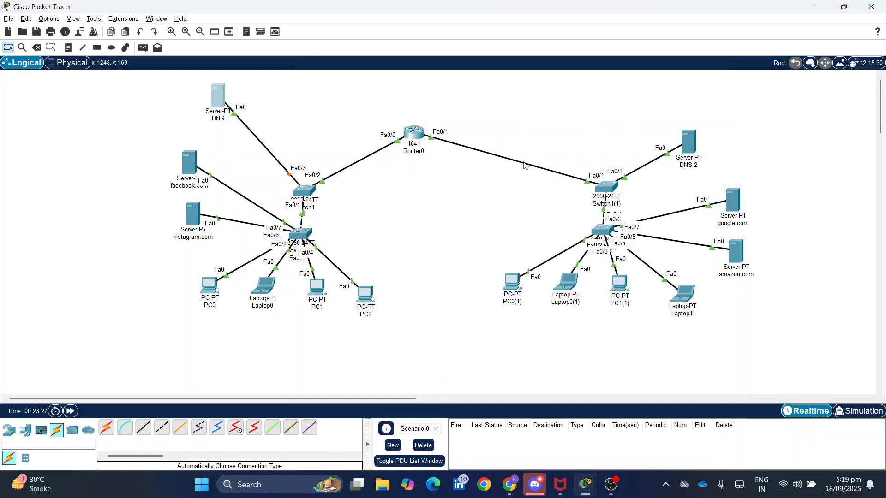
pyautogui.click(491, 152)
pyautogui.write('www.face')
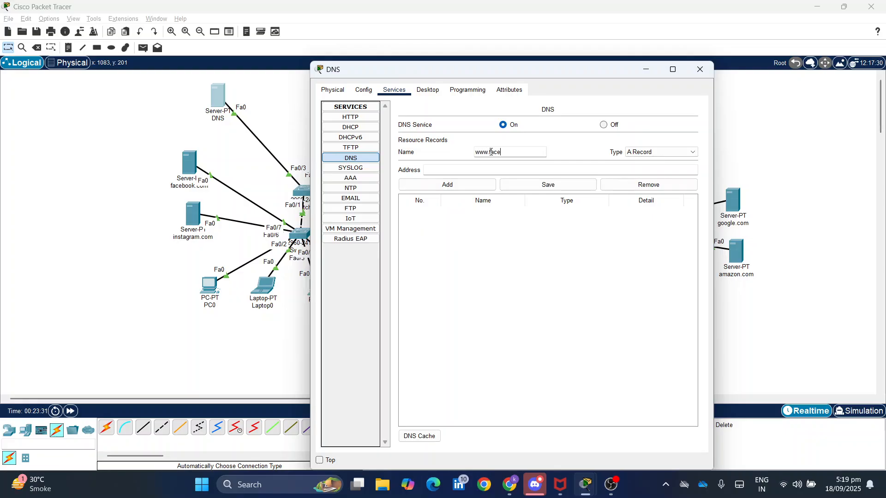
pyautogui.write('book.com')
pyautogui.press('Tab')
pyautogui.press('Tab')
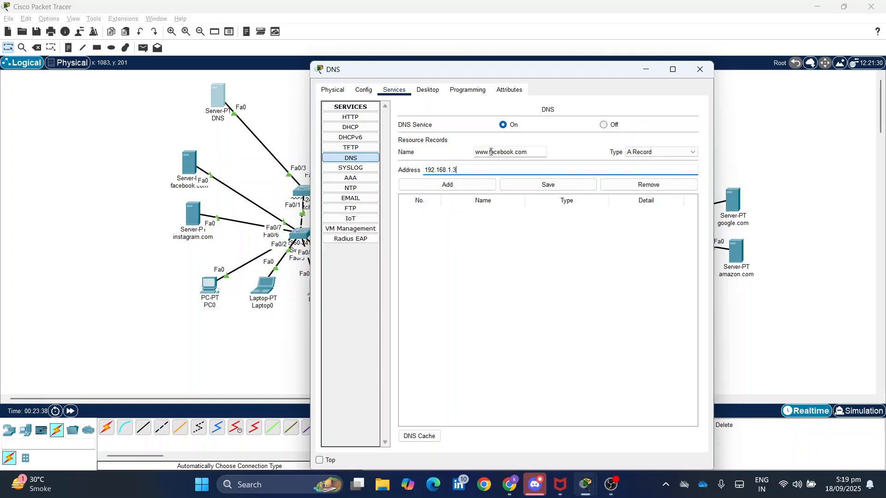
pyautogui.write('192.168.1.3')
pyautogui.click(467, 184)
pyautogui.click(502, 152)
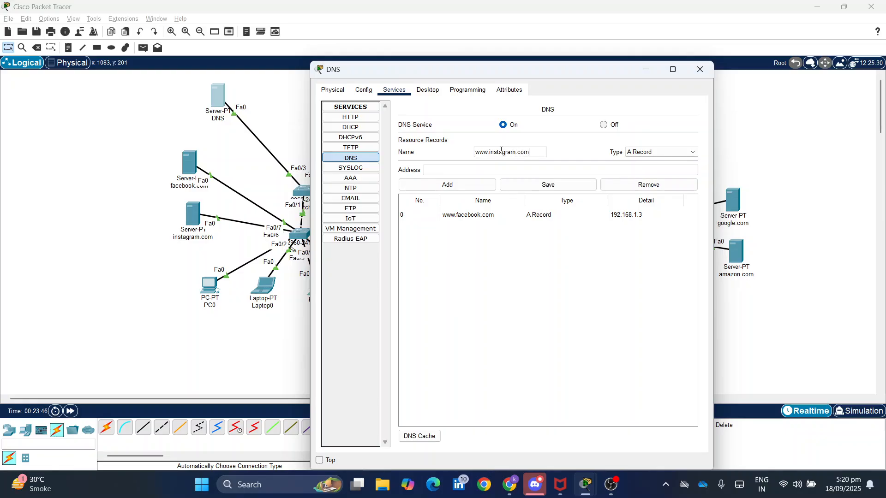
pyautogui.click(494, 167)
pyautogui.write('192.168.1.4')
pyautogui.click(447, 185)
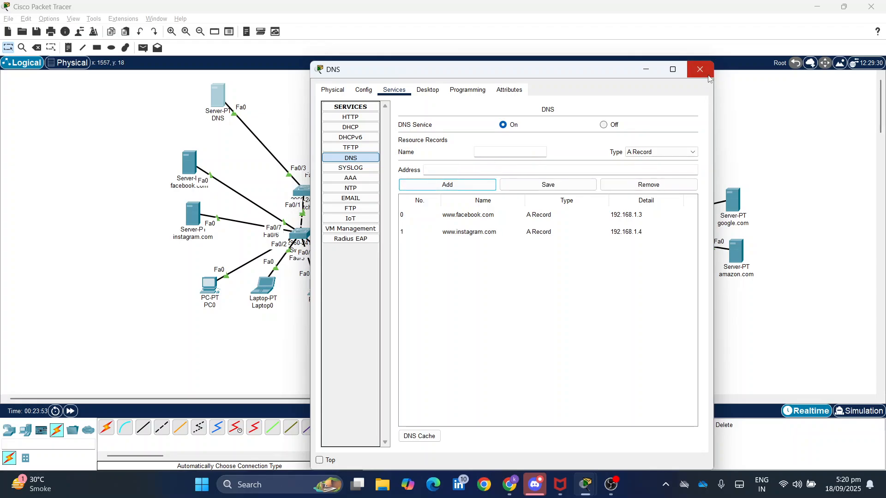
# Close the first-branch DNS server's window and check the gateway and DNS settings of the google.com server.
pyautogui.click(707, 75)
pyautogui.click(734, 200)
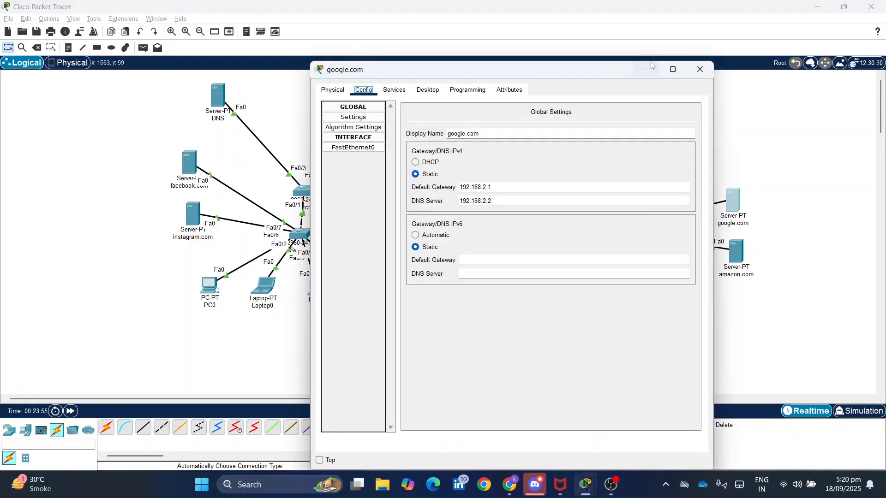
pyautogui.click(700, 69)
pyautogui.click(688, 141)
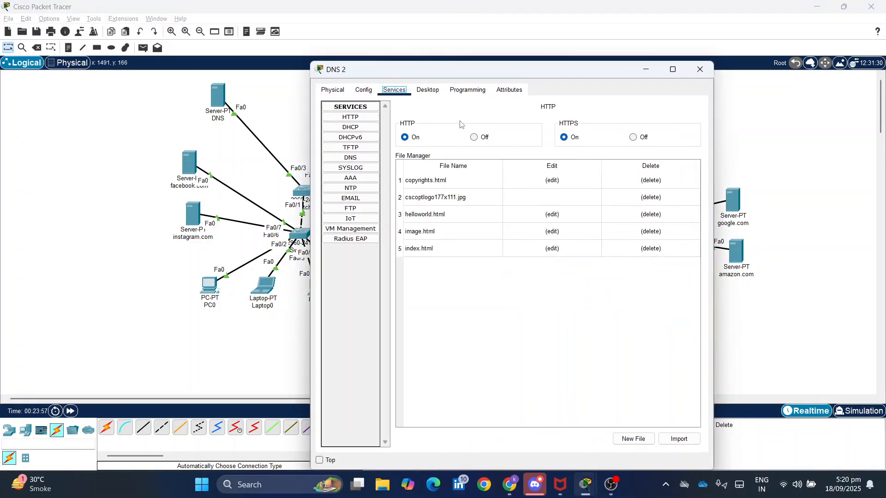
pyautogui.click(427, 90)
pyautogui.click(394, 90)
pyautogui.click(361, 158)
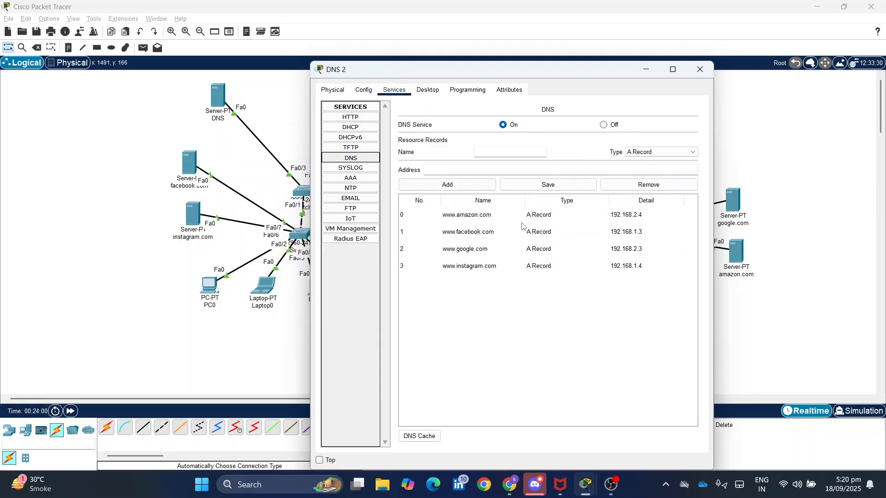
pyautogui.click(468, 232)
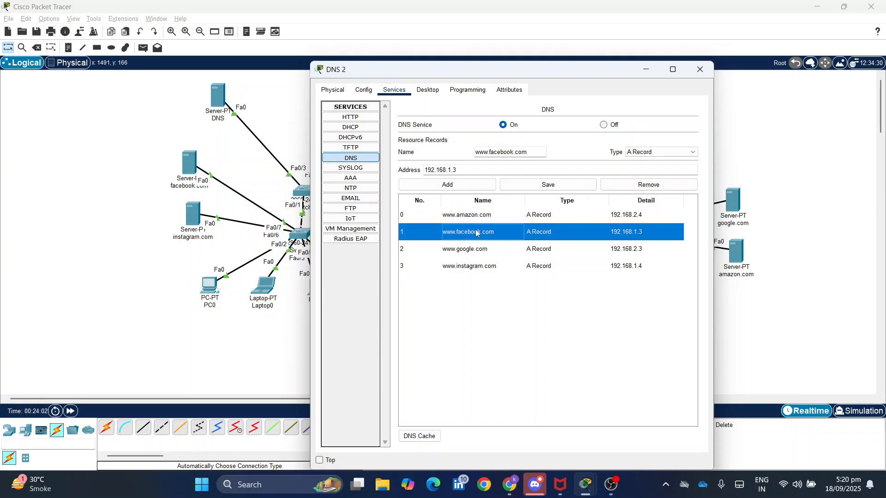
pyautogui.click(621, 187)
pyautogui.click(490, 252)
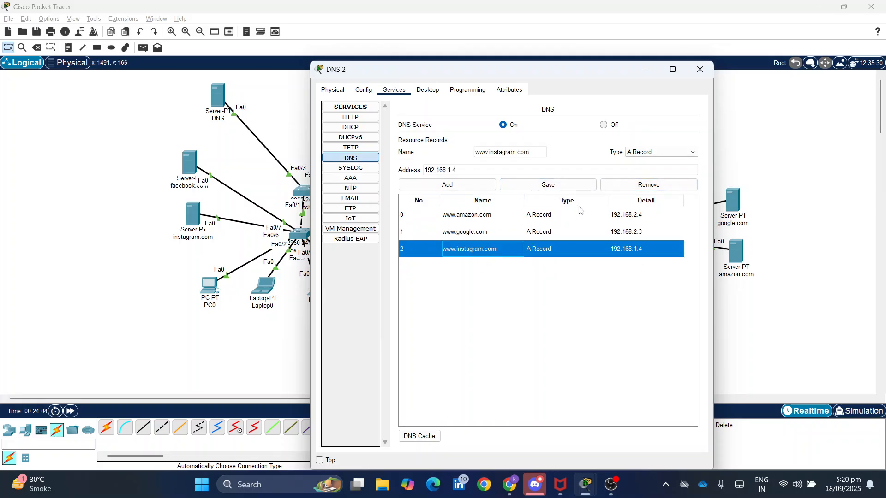
pyautogui.click(621, 184)
pyautogui.click(700, 69)
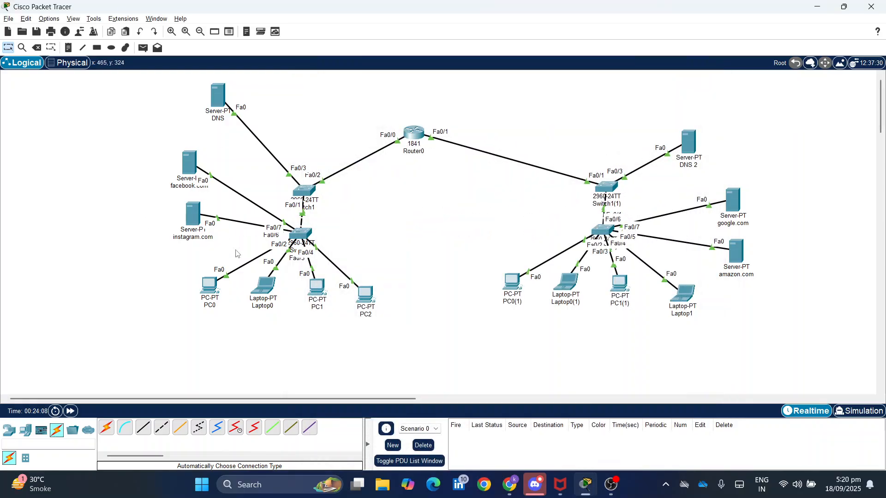
# Set the facebook.com server's IPv4 DNS server to 192.168.1.2, copy that address, and close the window.
pyautogui.click(189, 162)
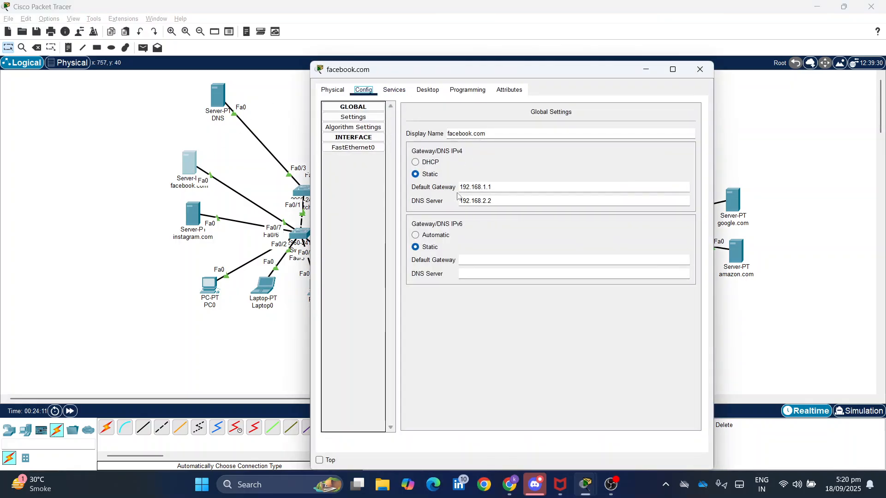
pyautogui.moveTo(493, 201); pyautogui.dragTo(484, 197)
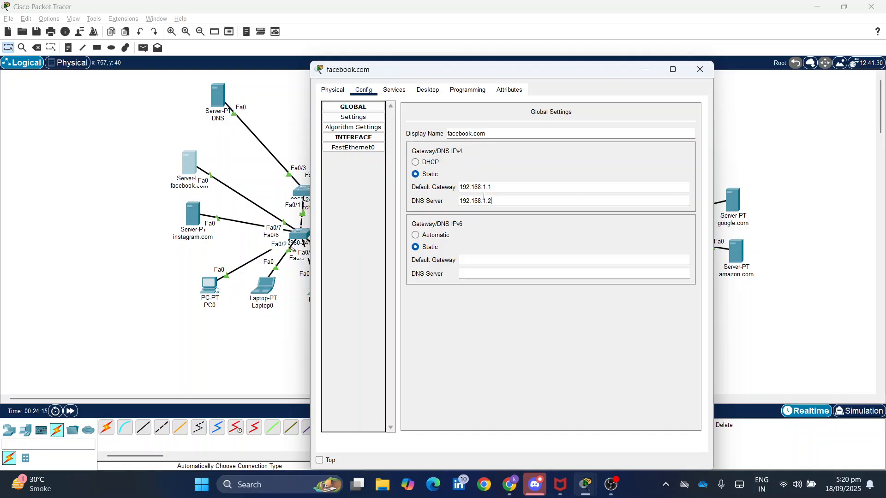
pyautogui.hotkey('ctrl', 'a')
pyautogui.hotkey('ctrl', 'c')
pyautogui.click(701, 70)
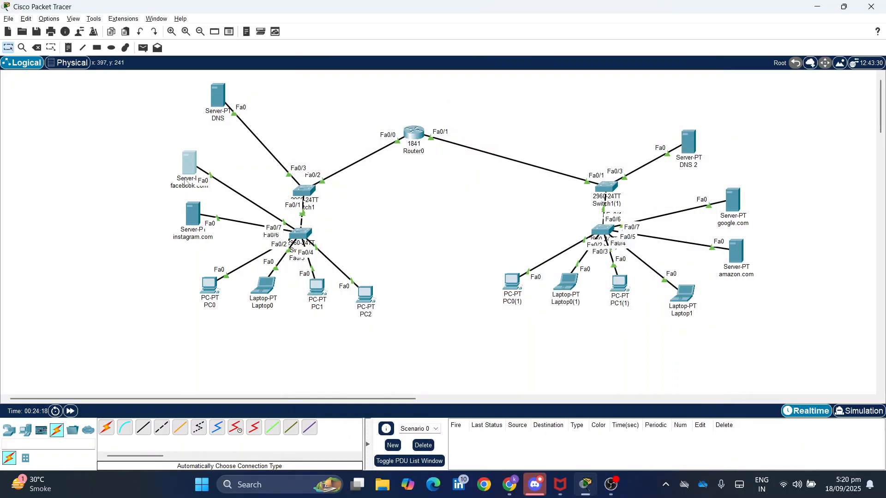
# Replace the instagram.com server's IPv4 DNS server with the copied address 192.168.1.2 and close its window.
pyautogui.click(190, 222)
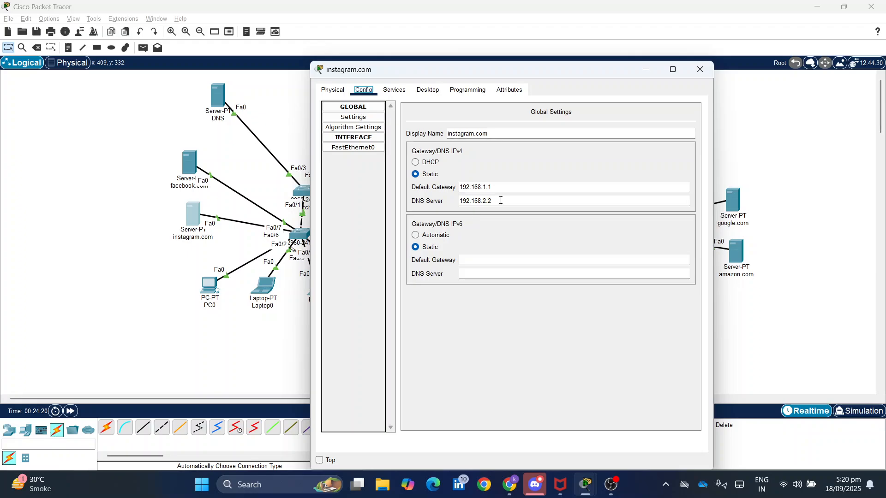
pyautogui.hotkey('ctrl', 'a')
pyautogui.hotkey('ctrl', 'v')
pyautogui.click(700, 70)
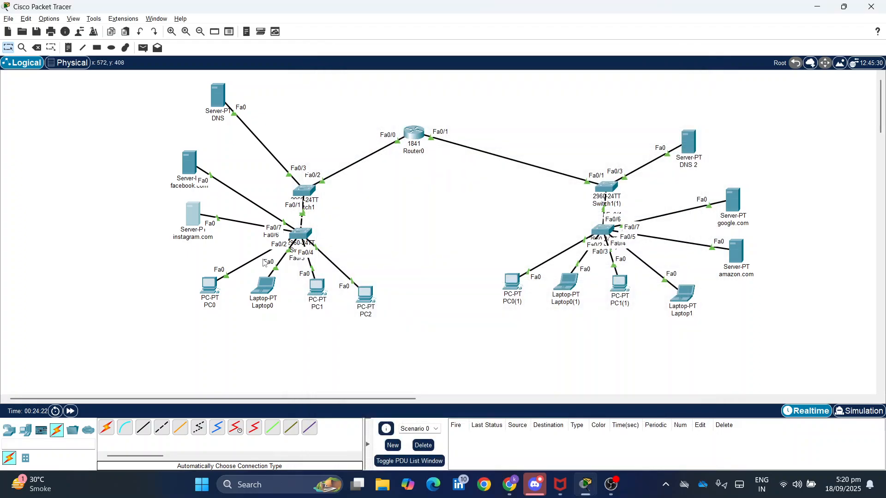
# Set the IPv4 DNS server of PC0 to 192.168.1.2 and close its window.
pyautogui.click(204, 287)
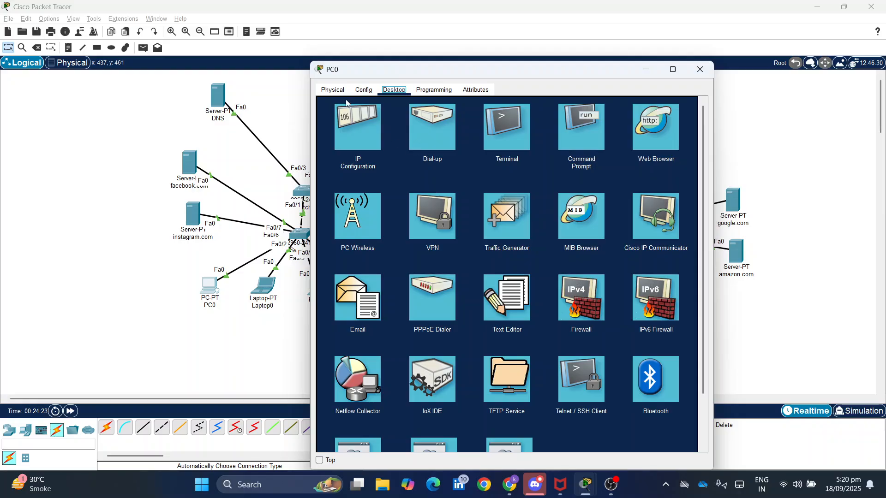
pyautogui.click(340, 91)
pyautogui.click(364, 90)
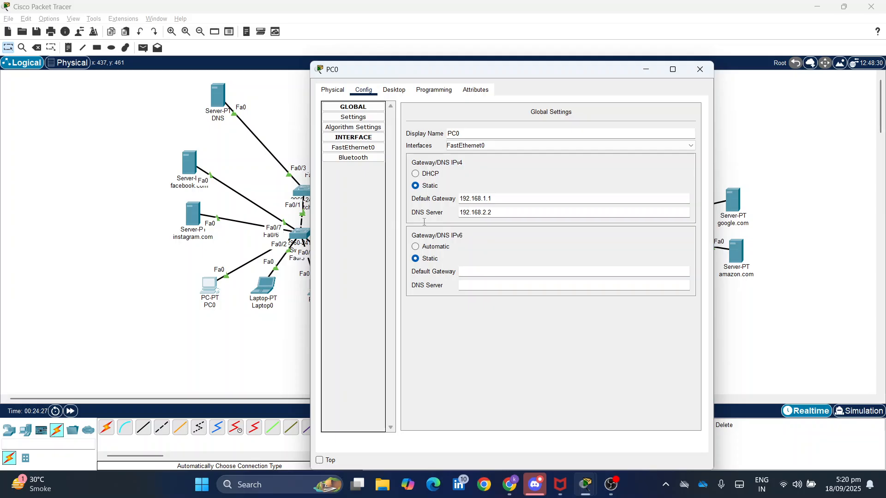
pyautogui.moveTo(491, 213); pyautogui.dragTo(444, 212)
pyautogui.write('192.168.1.2')
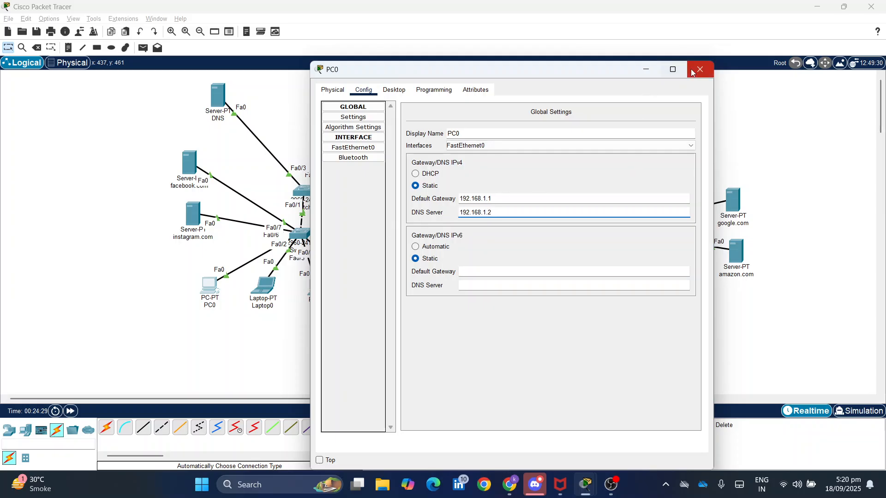
pyautogui.click(692, 70)
# Set the IPv4 DNS server of Laptop0 to 192.168.1.2 and close its window.
pyautogui.click(263, 287)
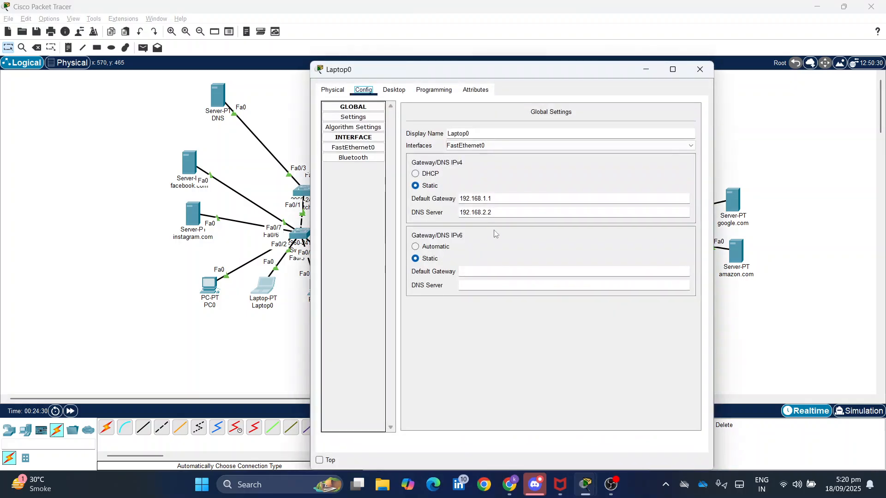
pyautogui.moveTo(493, 213); pyautogui.dragTo(457, 212)
pyautogui.write('192.168.1.2')
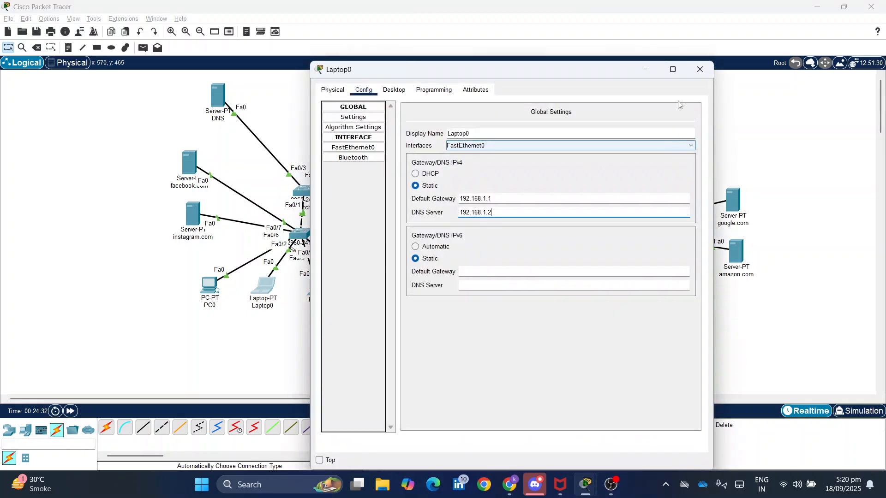
pyautogui.click(700, 70)
# Set the IPv4 DNS server of PC1 to 192.168.1.2 and close its window.
pyautogui.click(324, 286)
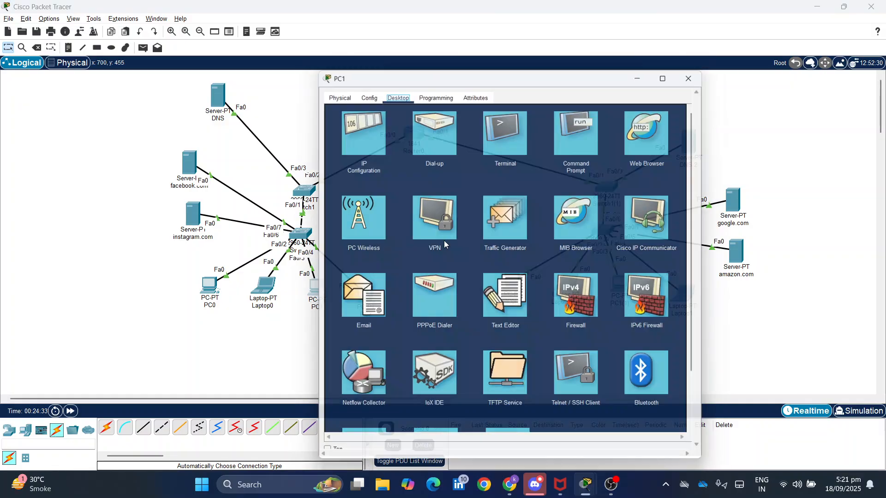
pyautogui.click(333, 90)
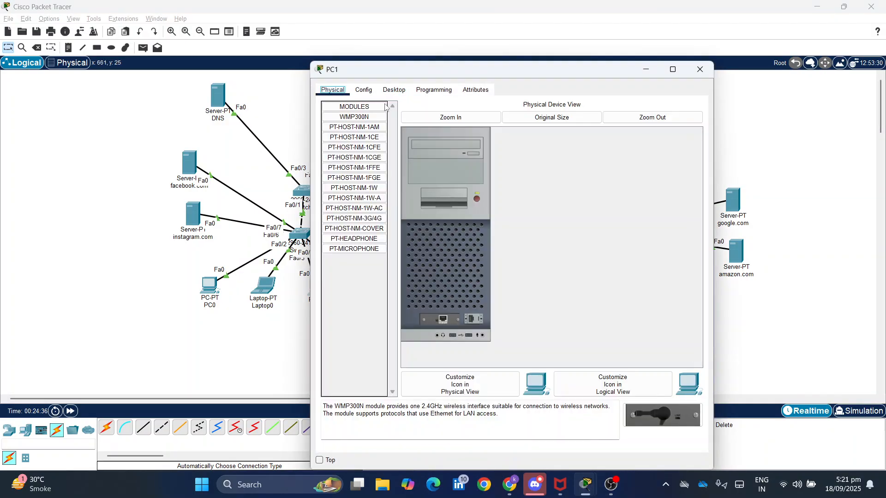
pyautogui.click(364, 90)
pyautogui.tripleClick(499, 217)
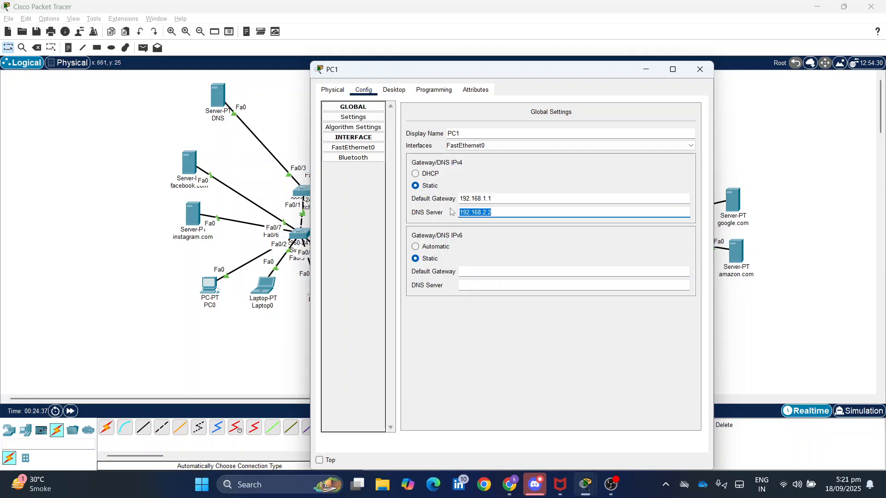
pyautogui.write('192.168.1.2')
pyautogui.click(700, 70)
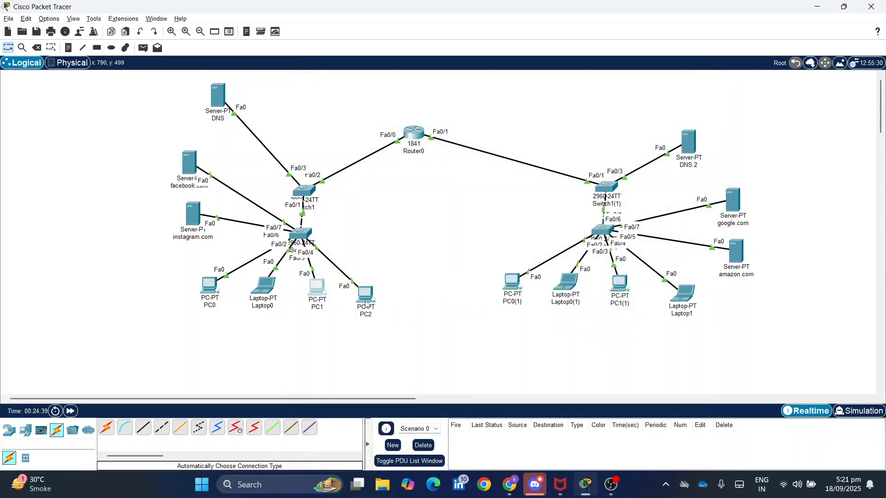
# Set the IPv4 DNS server of PC2 to 192.168.1.2 and close its window.
pyautogui.click(366, 290)
pyautogui.click(363, 90)
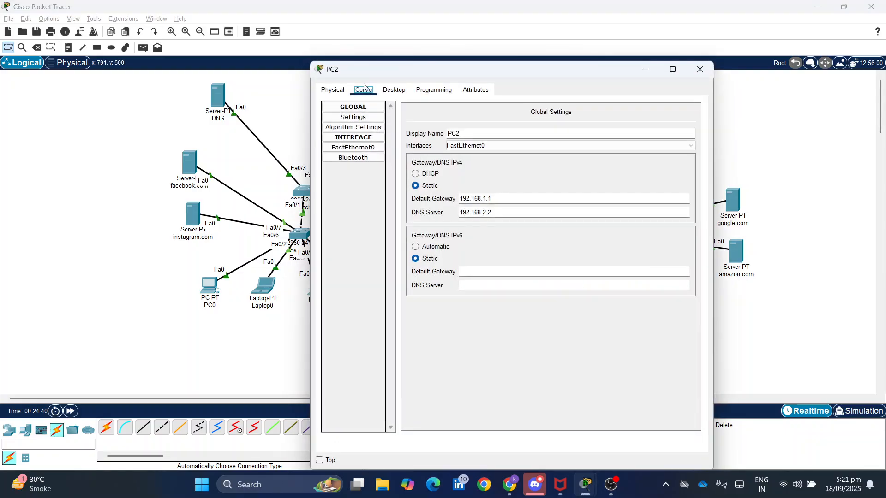
pyautogui.tripleClick(498, 217)
pyautogui.write('192.168.1.2')
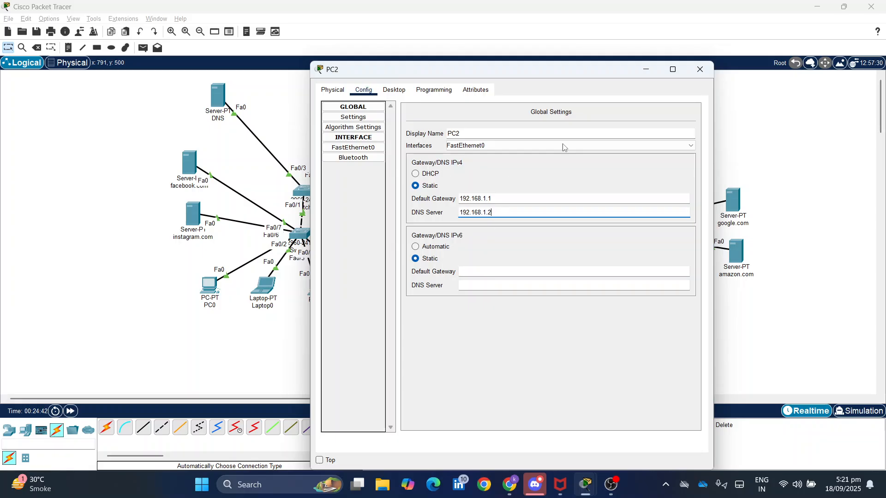
pyautogui.click(700, 70)
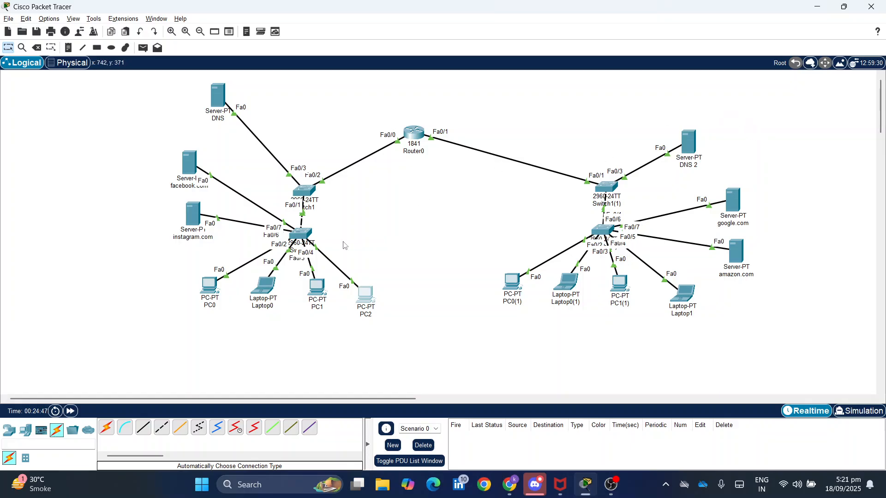
pyautogui.click(263, 287)
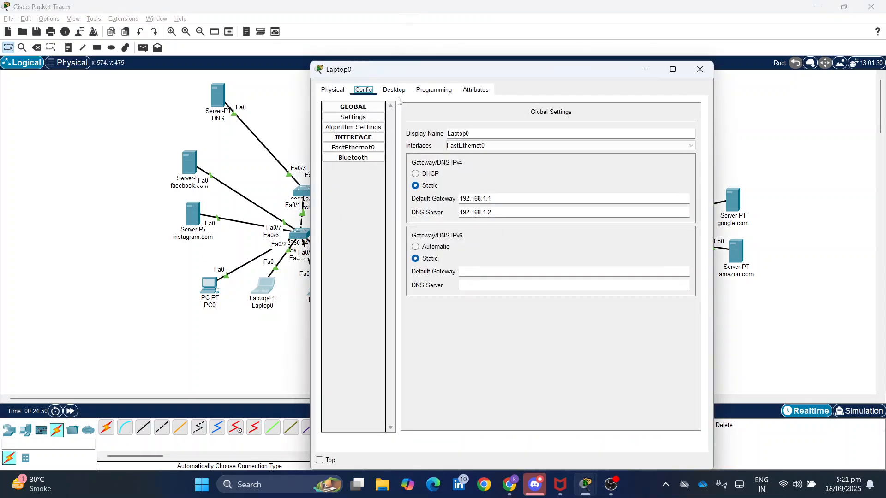
pyautogui.click(394, 90)
pyautogui.click(653, 137)
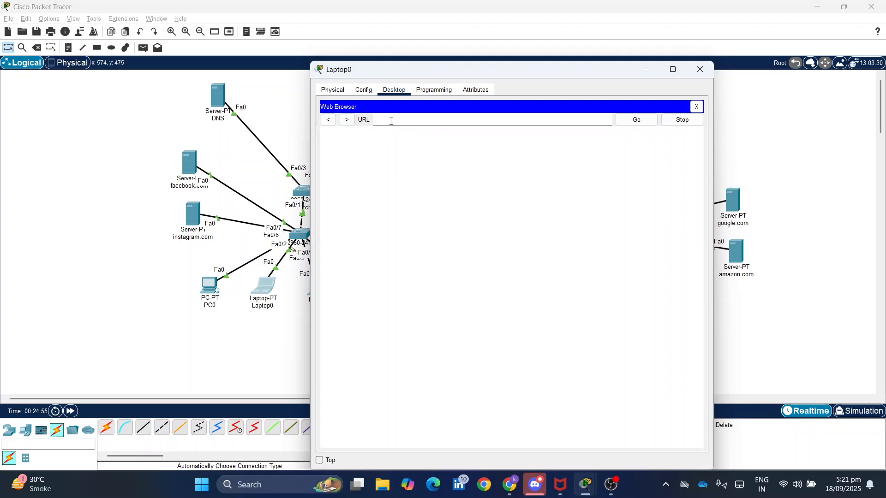
pyautogui.click(391, 121)
pyautogui.write('www.facebook.com')
pyautogui.press('Return')
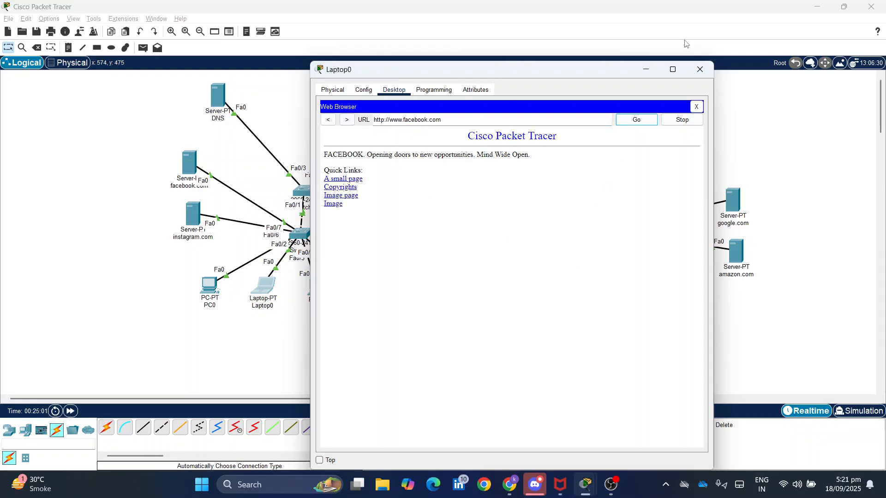
pyautogui.click(450, 119)
pyautogui.write('www.google')
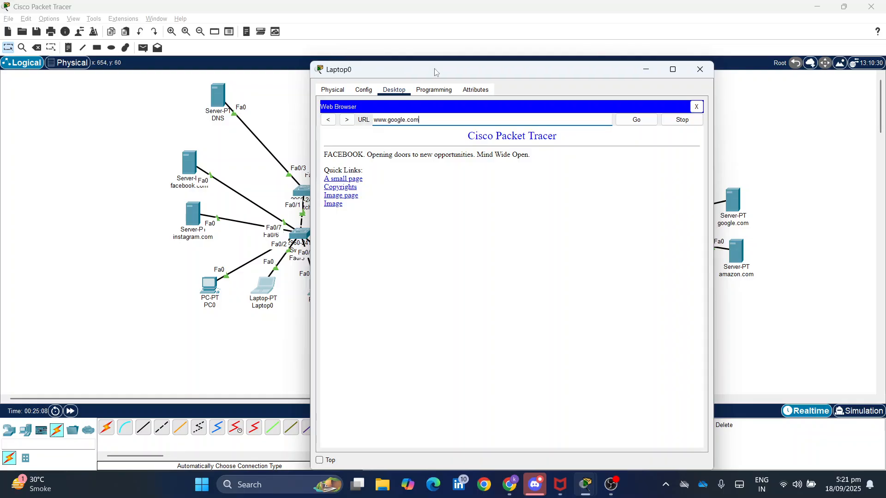
pyautogui.click(639, 124)
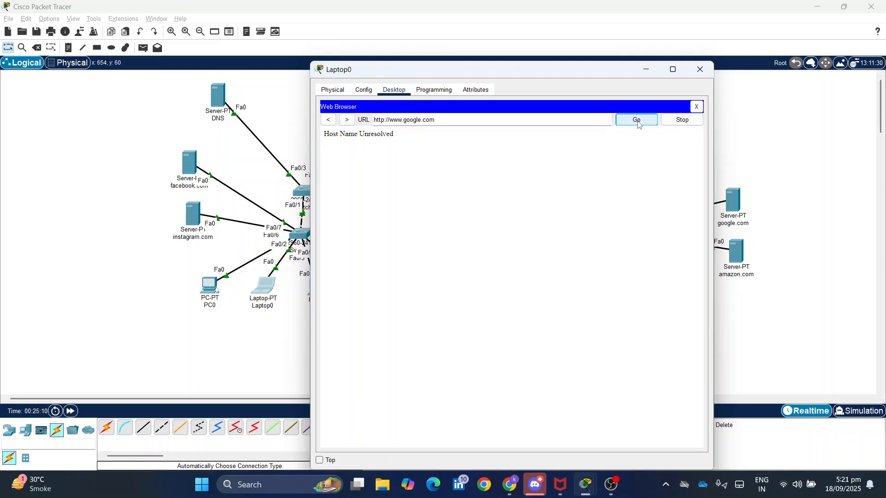
pyautogui.moveTo(584, 72); pyautogui.dragTo(497, 188)
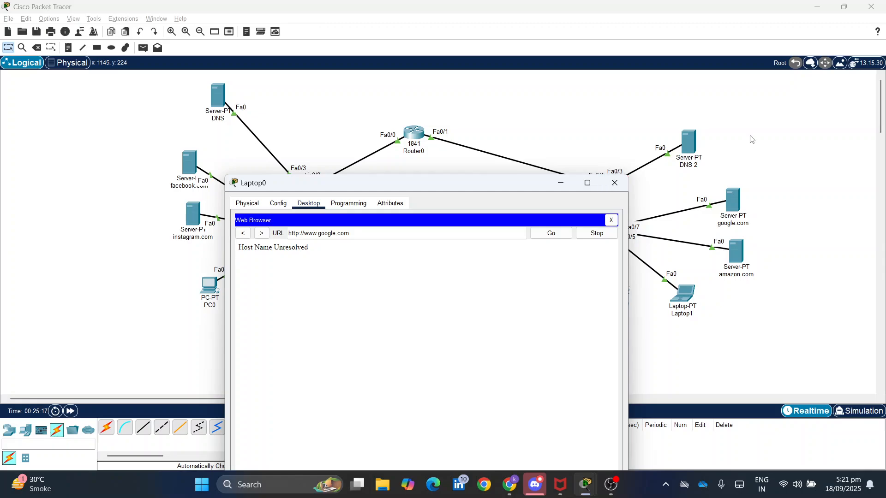
pyautogui.click(615, 183)
# Send a simple PDU from PC2 to the google.com server.
pyautogui.click(143, 48)
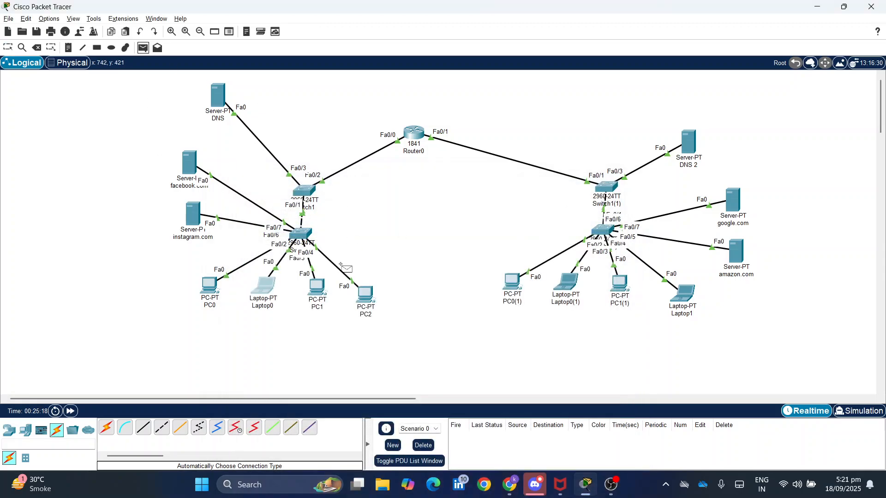
pyautogui.click(365, 294)
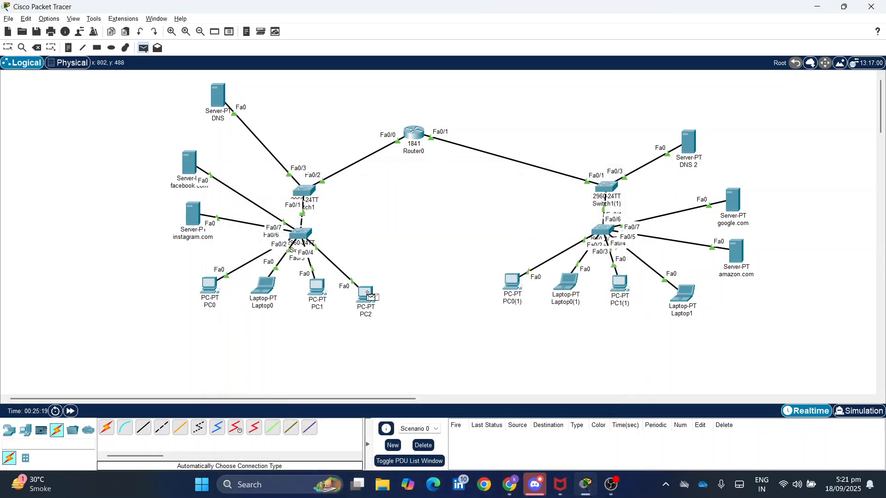
pyautogui.click(734, 198)
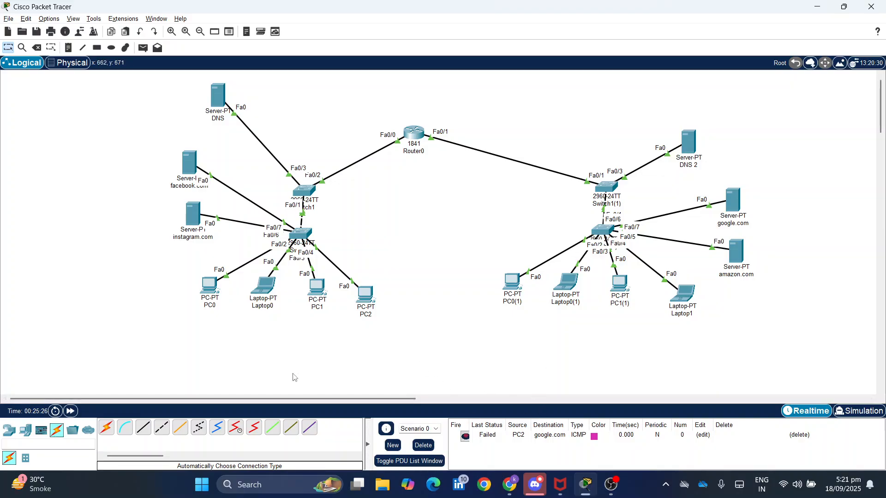
# Switch to simulation mode and widen the simulation panel so the event list shows the device and type columns.
pyautogui.click(838, 413)
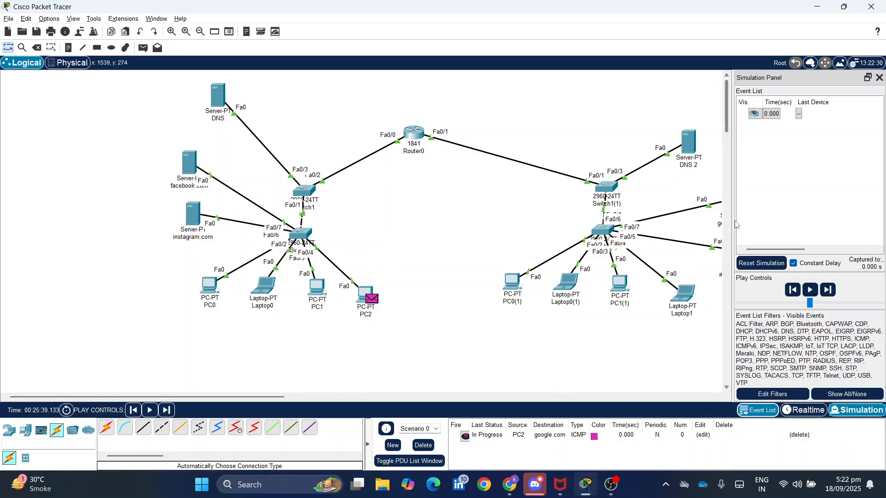
pyautogui.moveTo(731, 223); pyautogui.dragTo(541, 218)
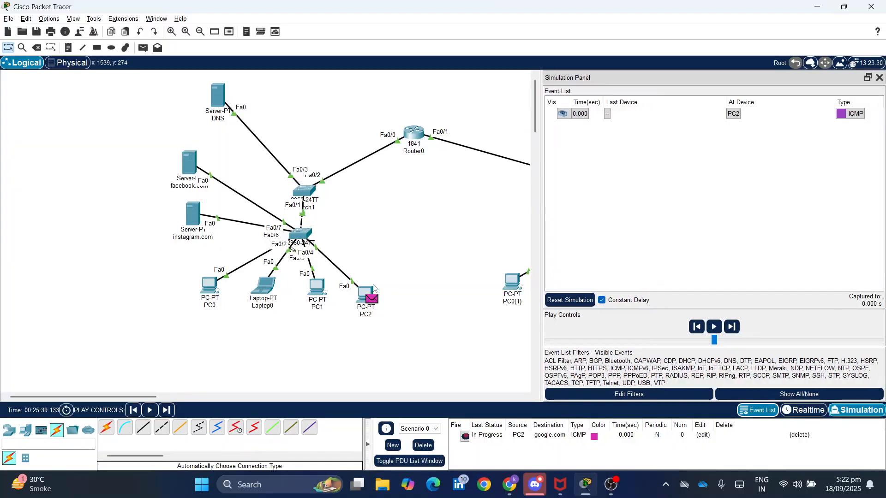
pyautogui.moveTo(136, 397); pyautogui.dragTo(181, 409)
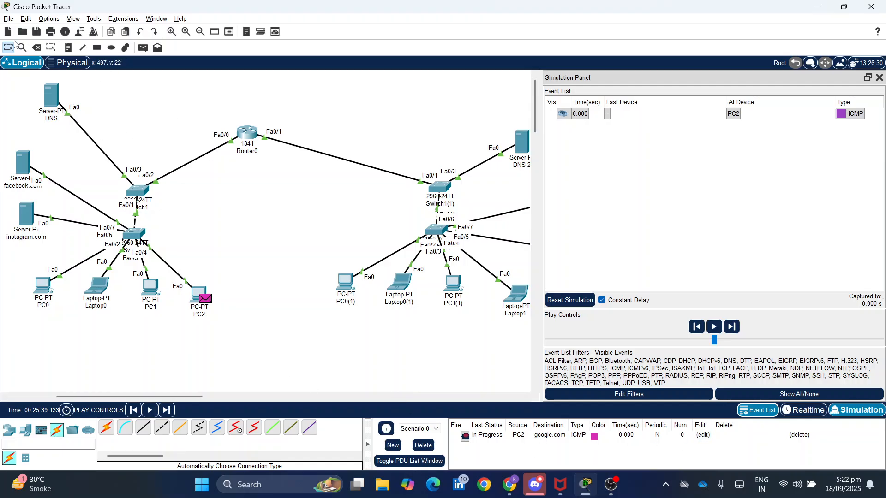
# Clear the scenario's existing PDU and add a simple PDU from PC1 to PC1(1).
pyautogui.click(423, 446)
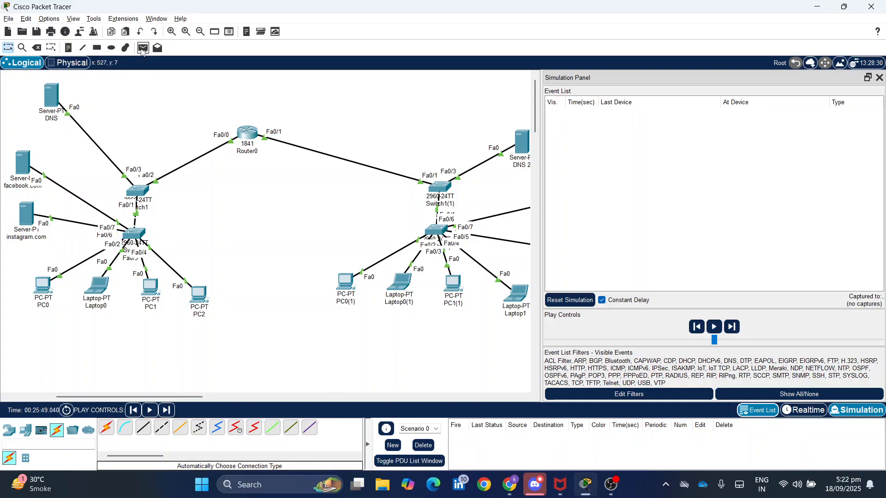
pyautogui.click(142, 48)
pyautogui.click(155, 287)
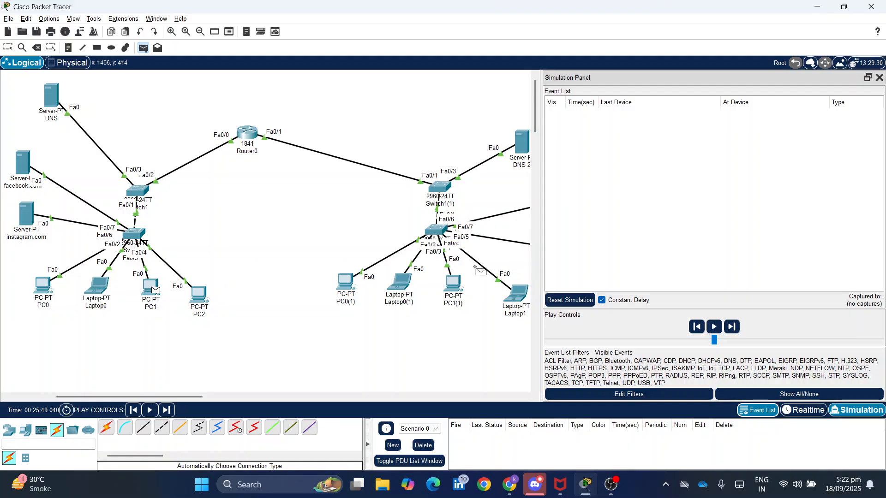
pyautogui.click(454, 282)
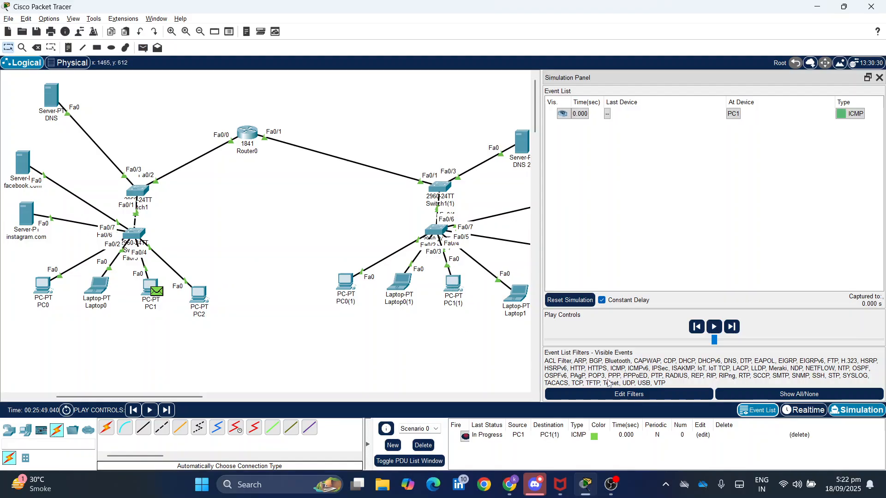
# Step the simulation forward event by event to trace the PDU from PC1 towards PC1(1) until its status is decided.
pyautogui.click(732, 327)
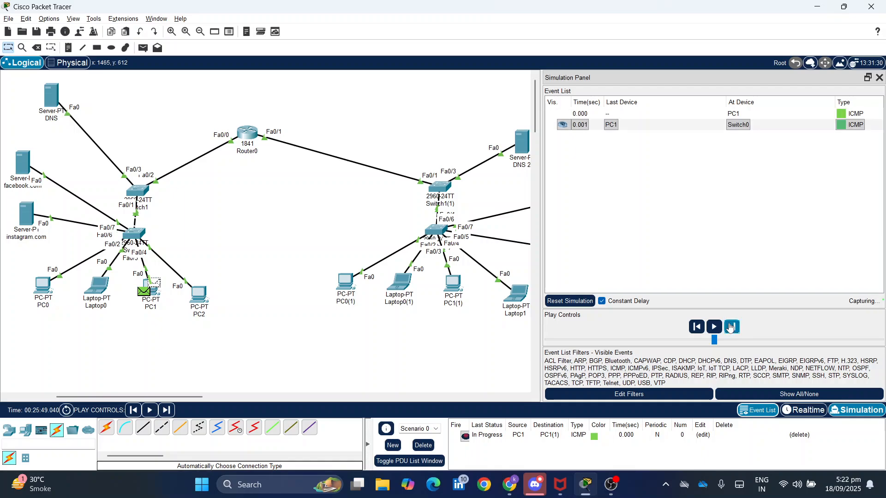
pyautogui.click(730, 327)
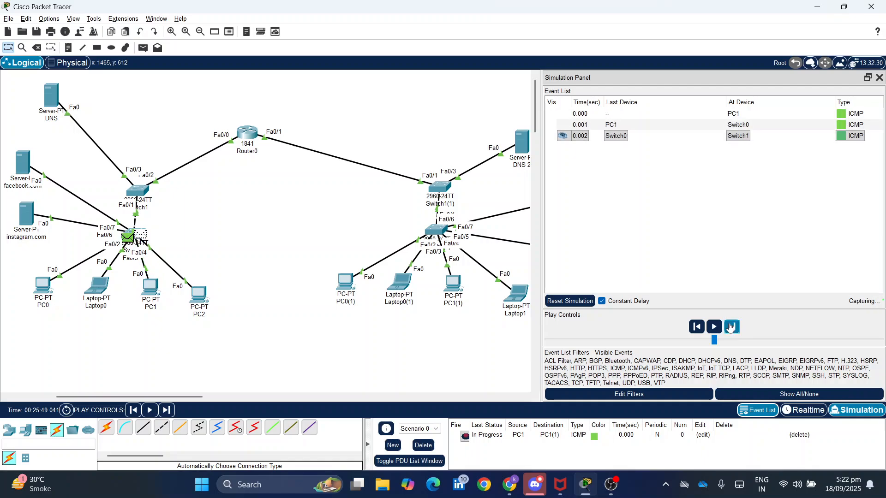
pyautogui.click(729, 326)
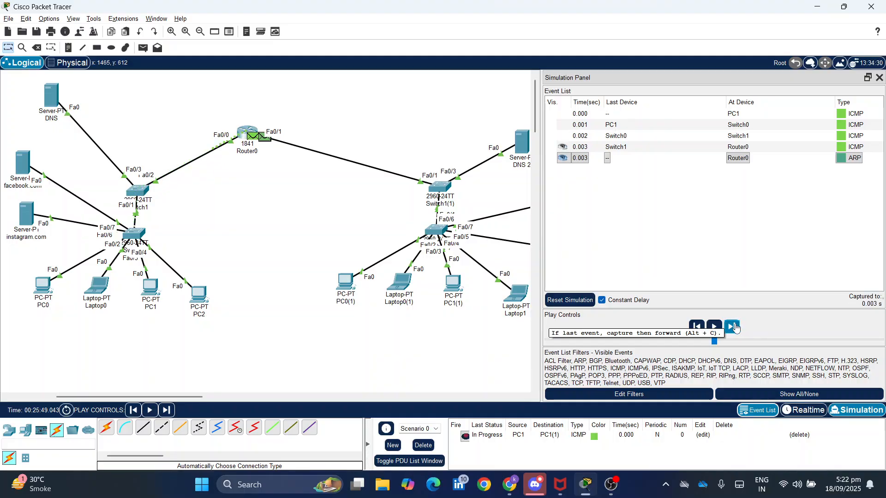
pyautogui.click(735, 328)
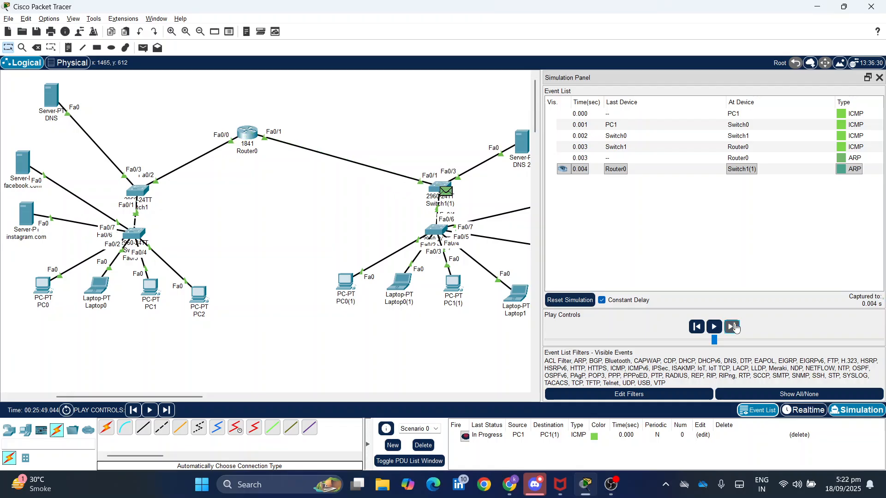
pyautogui.click(735, 327)
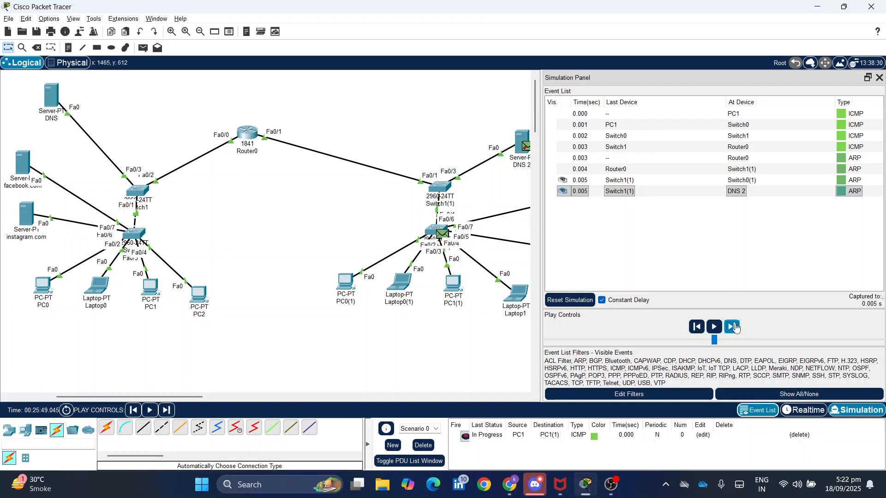
pyautogui.click(736, 327)
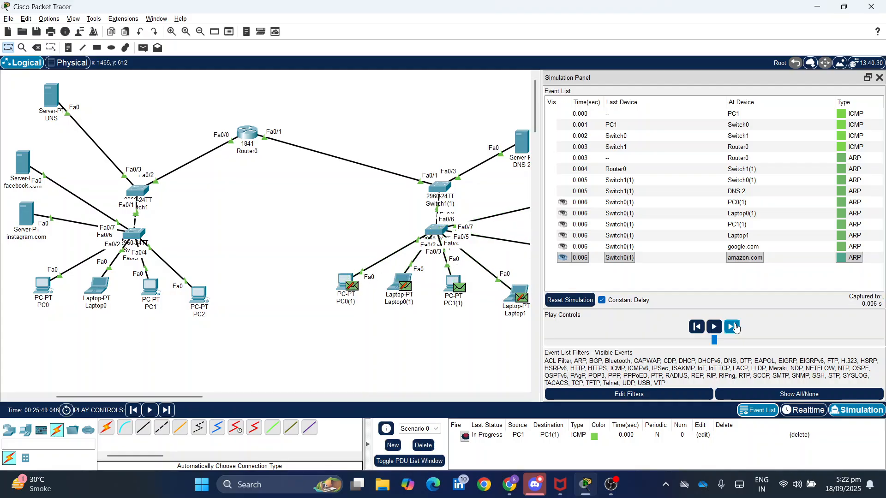
pyautogui.click(736, 328)
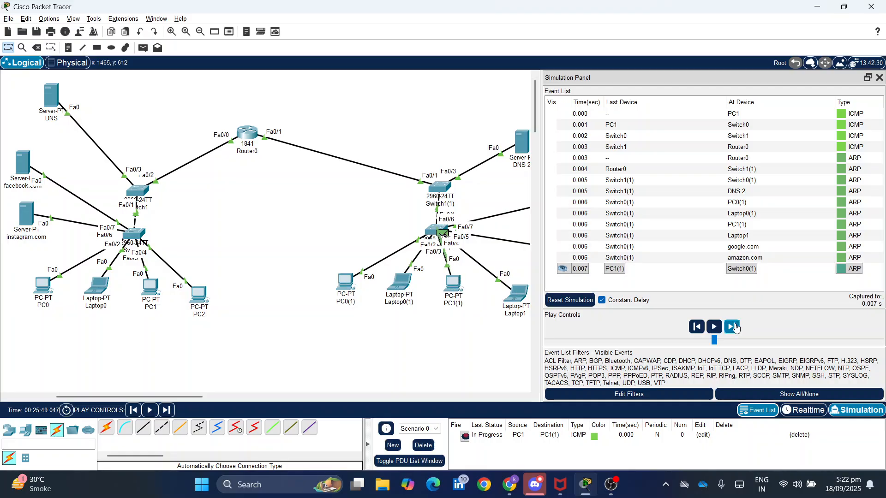
pyautogui.click(735, 328)
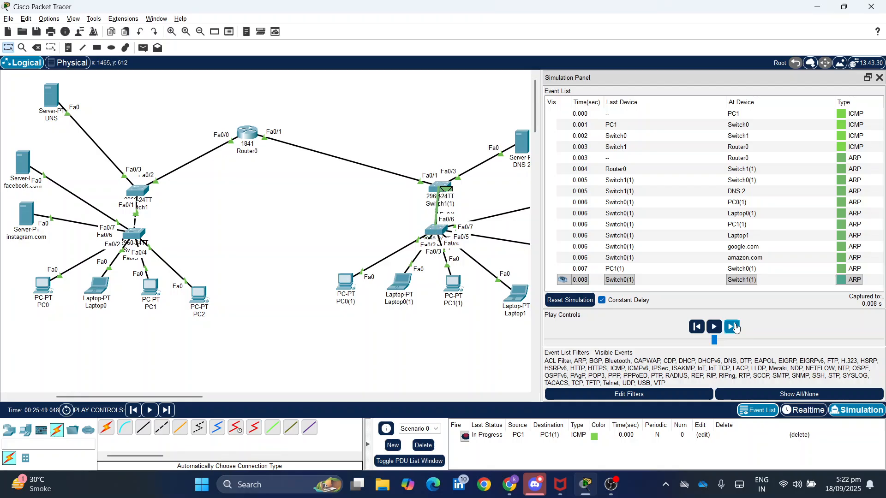
pyautogui.click(735, 327)
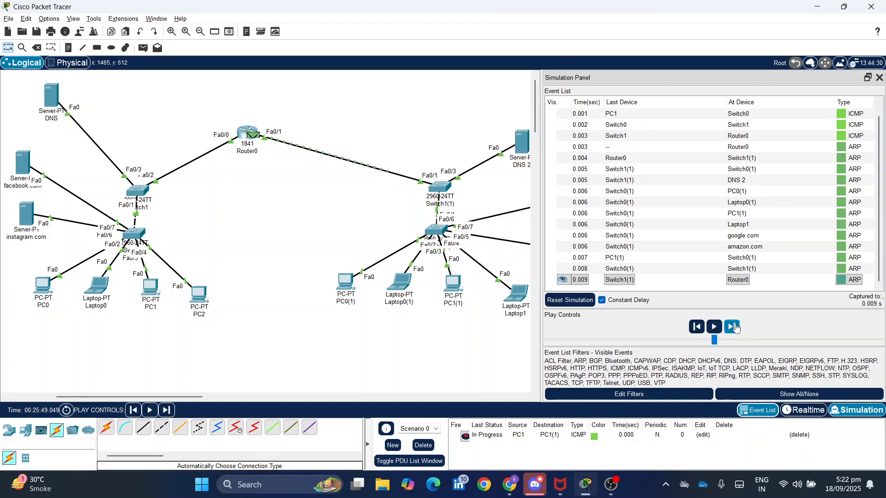
pyautogui.click(735, 327)
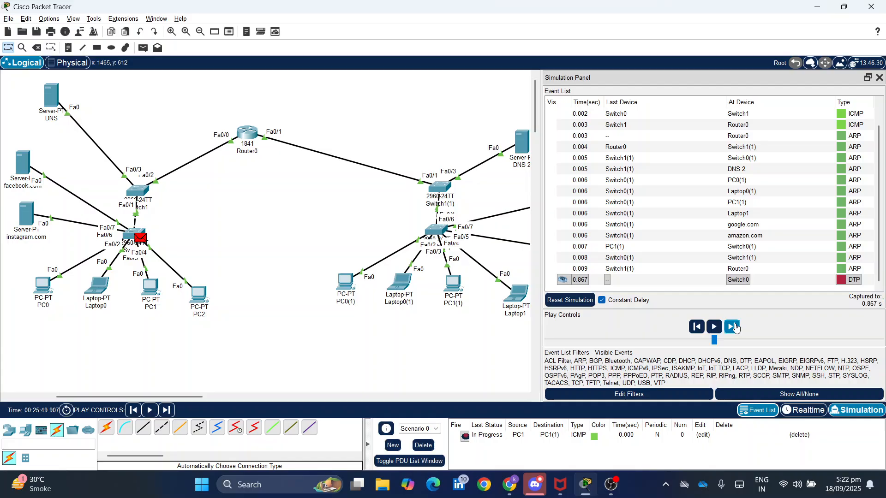
pyautogui.click(736, 327)
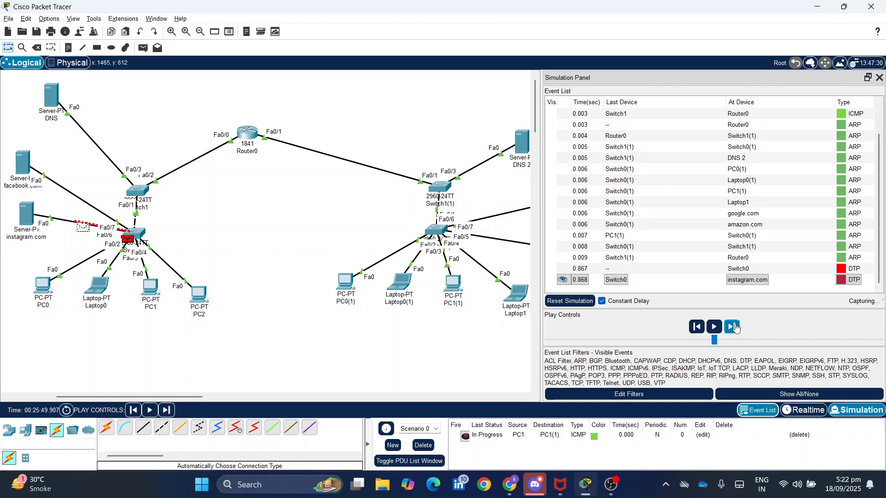
pyautogui.click(736, 328)
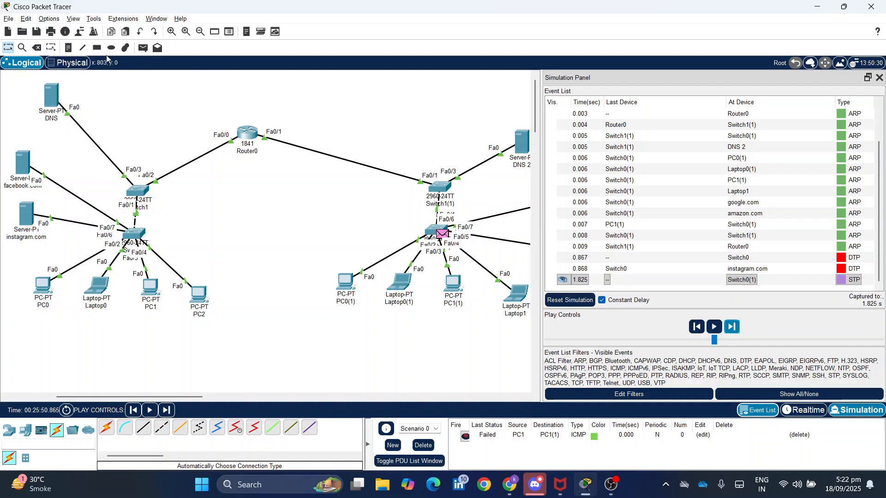
# Add a simple PDU from Laptop0 to Laptop0(1) in the other branch.
pyautogui.click(142, 47)
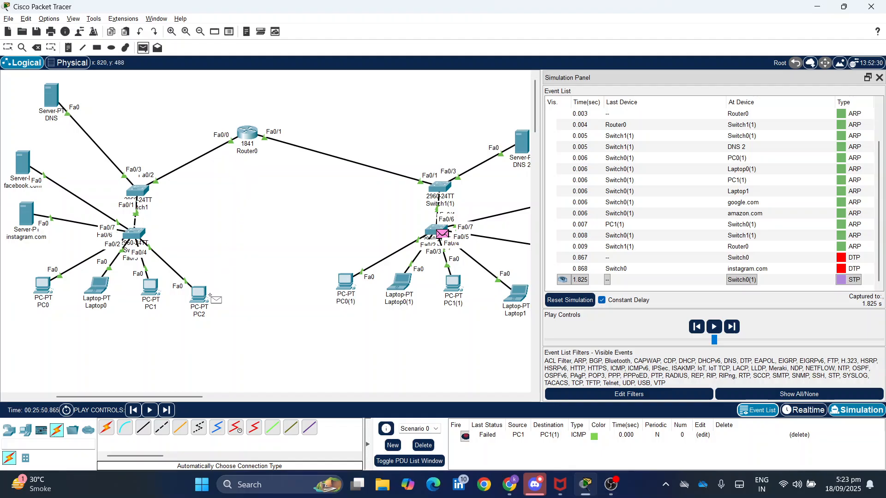
pyautogui.click(100, 287)
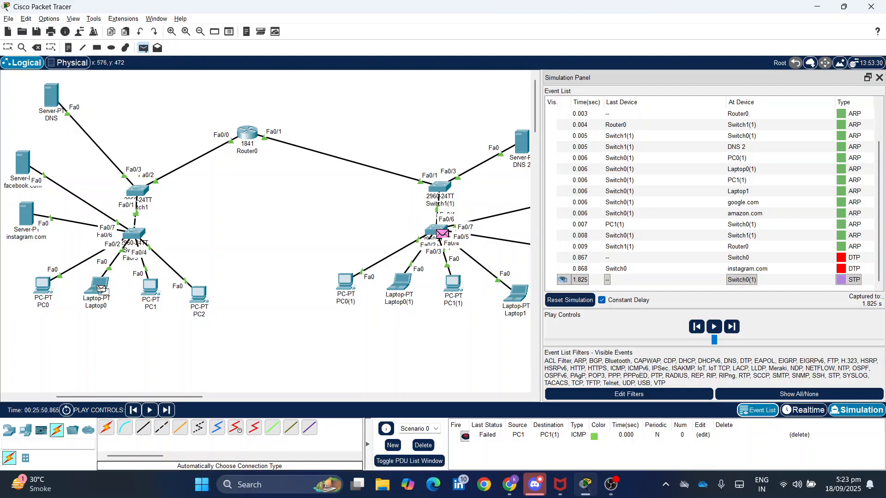
pyautogui.click(399, 283)
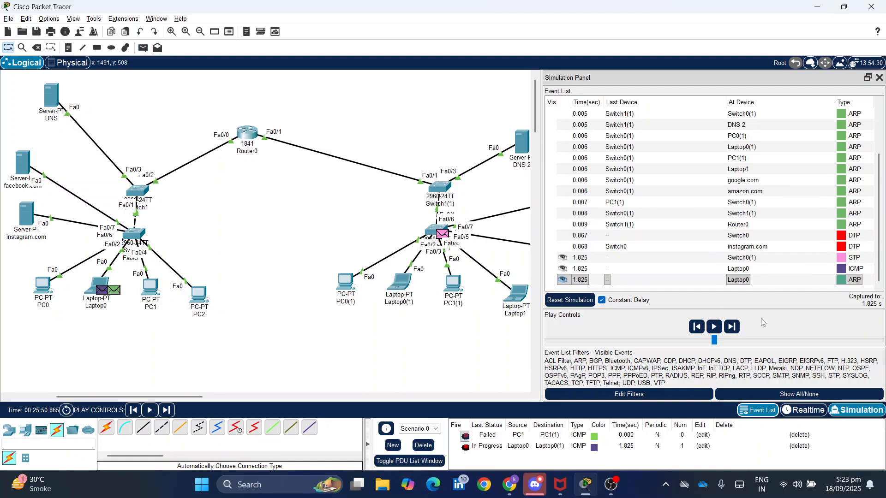
# Advance the simulation through the captured events to follow the PDU sent from Laptop0 to Laptop0(1).
pyautogui.click(733, 326)
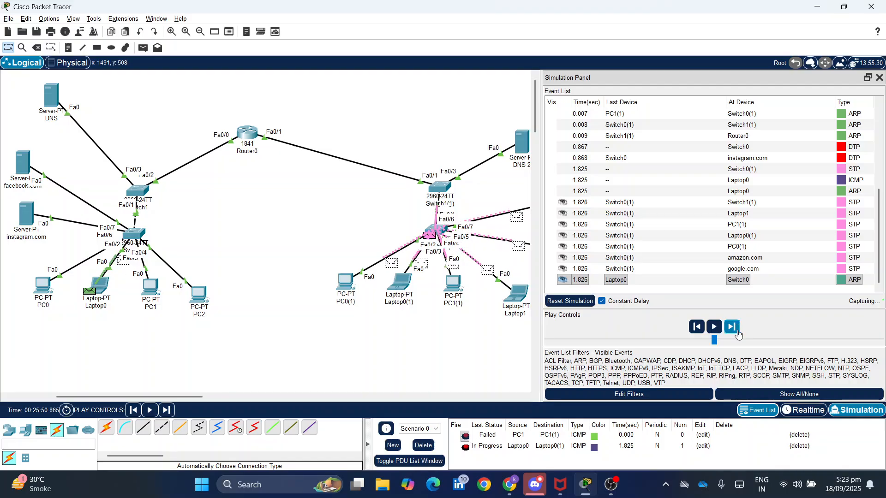
pyautogui.click(738, 332)
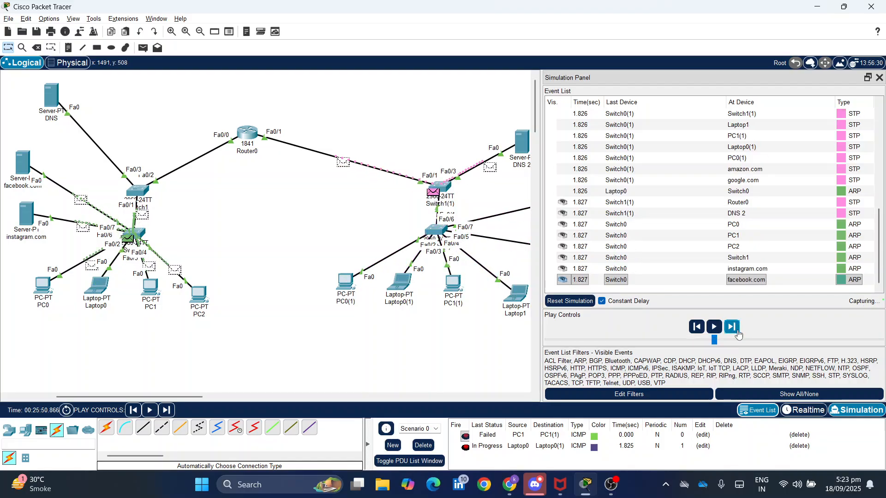
pyautogui.click(738, 332)
pyautogui.click(737, 332)
pyautogui.click(737, 332)
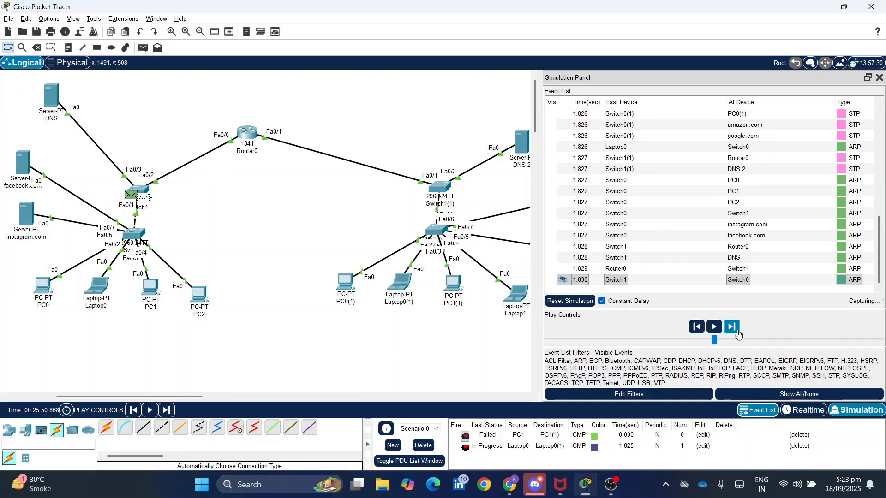
pyautogui.click(738, 332)
pyautogui.click(737, 332)
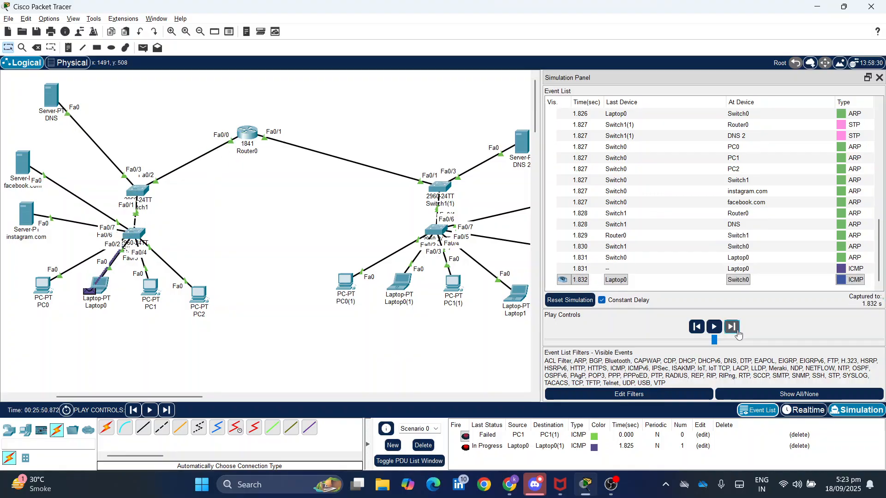
pyautogui.click(738, 332)
pyautogui.click(737, 332)
pyautogui.click(737, 332)
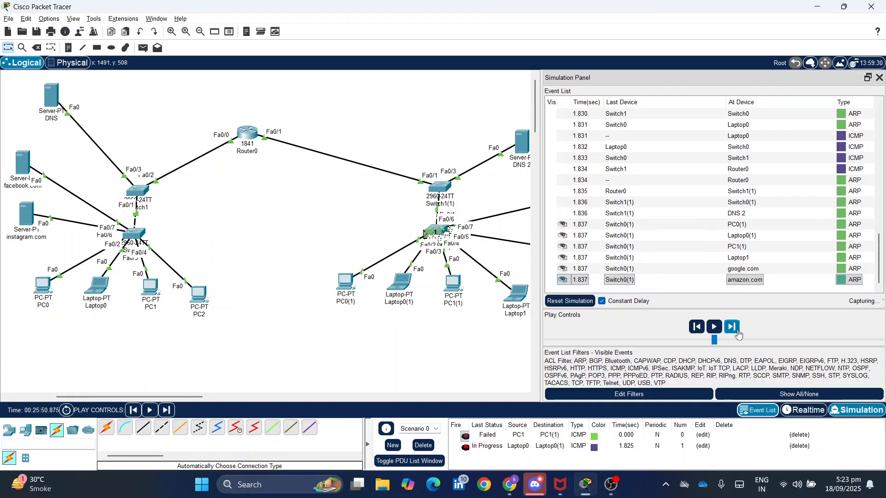
pyautogui.click(737, 332)
pyautogui.click(737, 331)
pyautogui.click(738, 331)
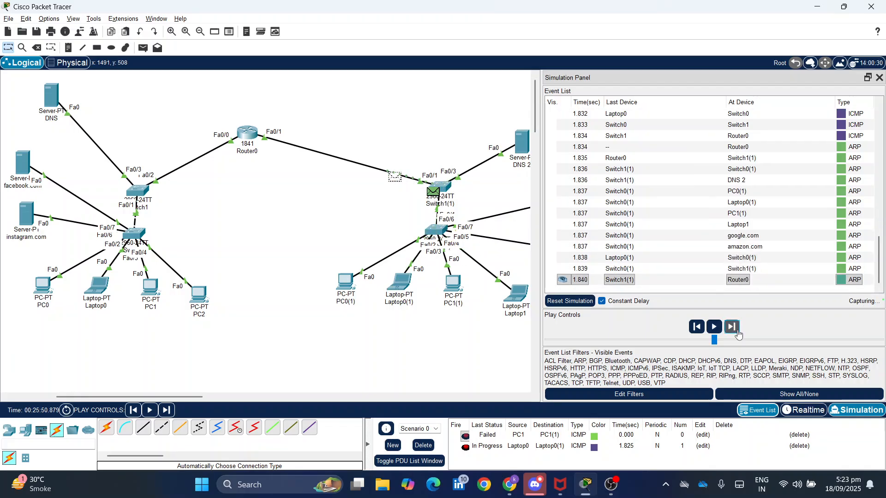
pyautogui.click(737, 332)
pyautogui.click(737, 332)
pyautogui.click(738, 334)
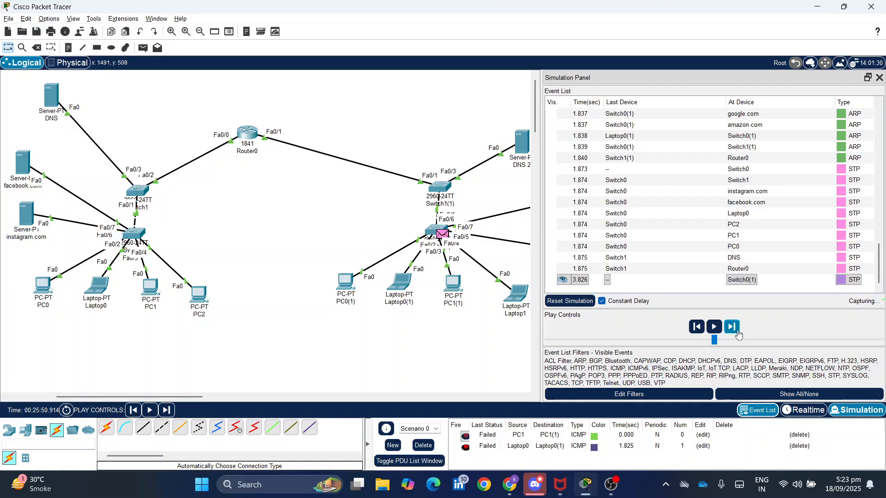
# Close the simulation panel and delete all PDUs from Scenario 0.
pyautogui.click(880, 79)
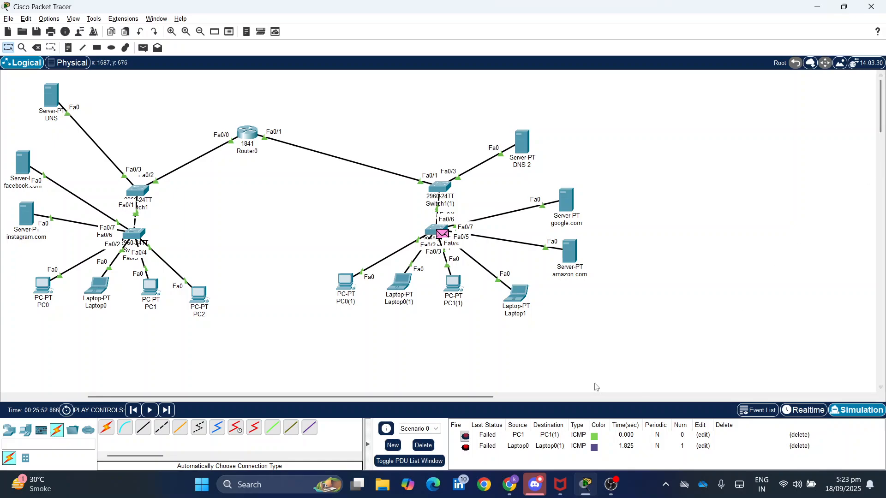
pyautogui.click(497, 400)
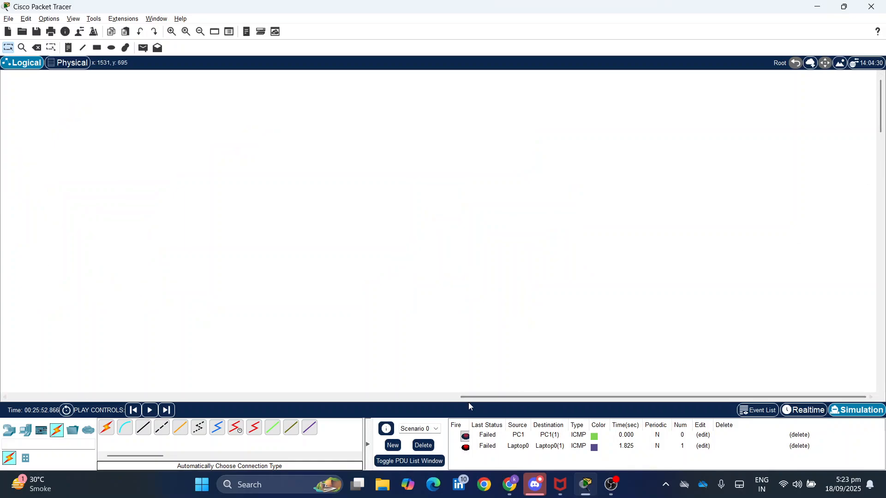
pyautogui.moveTo(468, 401); pyautogui.dragTo(230, 369)
pyautogui.click(423, 445)
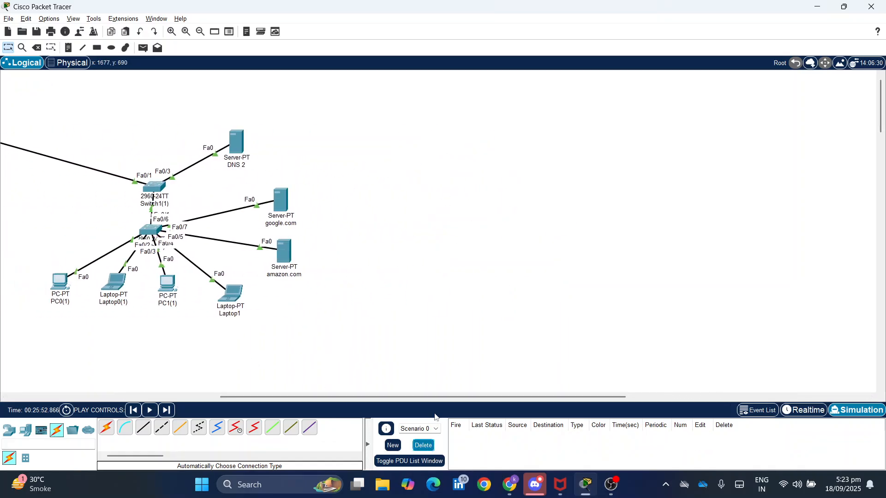
pyautogui.moveTo(432, 397); pyautogui.dragTo(270, 366)
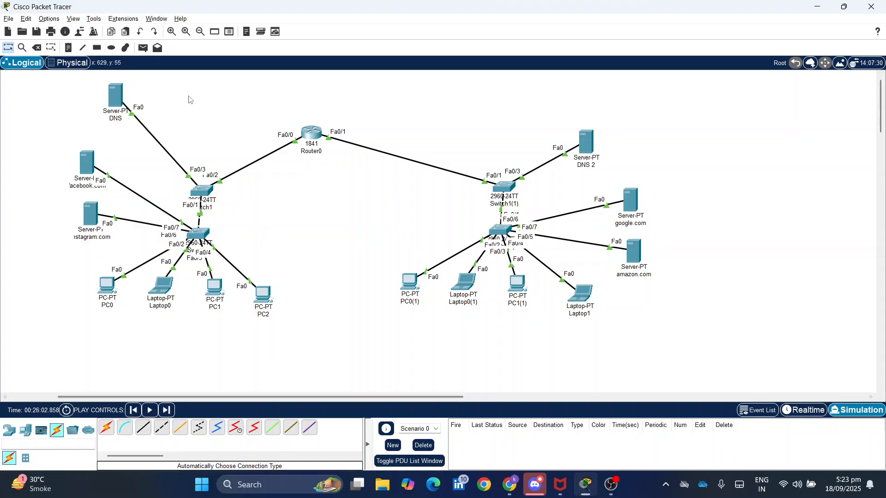
# Add a simple PDU from PC2 to Laptop0 within the same branch and switch to realtime mode.
pyautogui.click(143, 48)
pyautogui.click(261, 293)
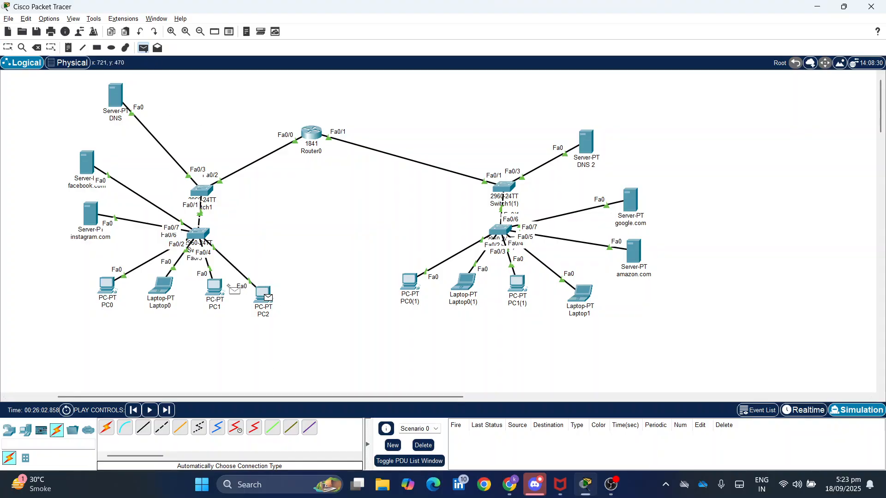
pyautogui.click(161, 287)
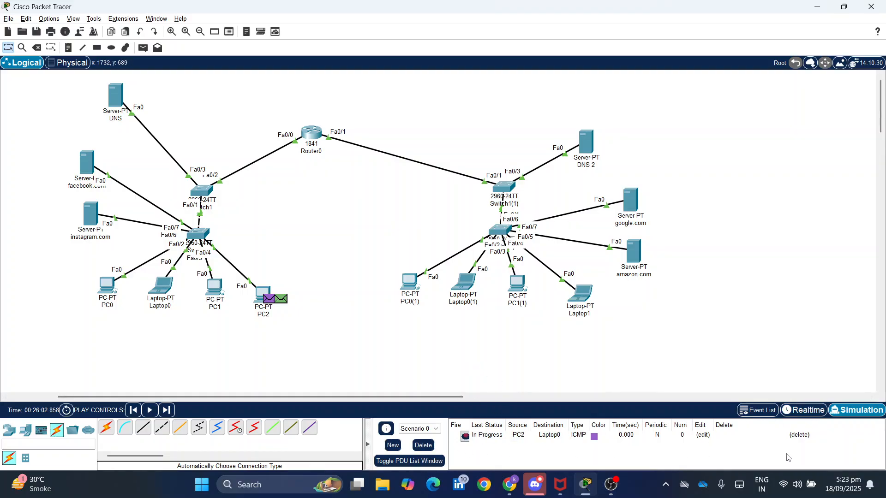
pyautogui.click(804, 411)
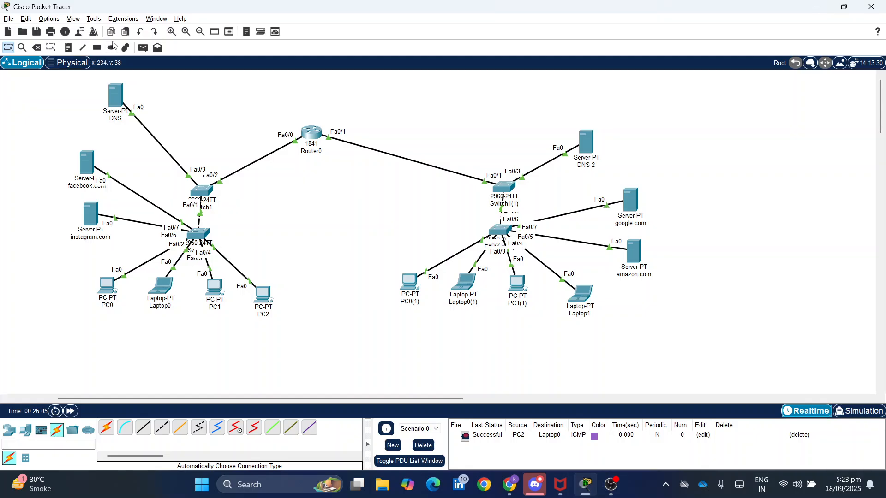
# Send a simple PDU from PC0 to the facebook.com server.
pyautogui.click(142, 49)
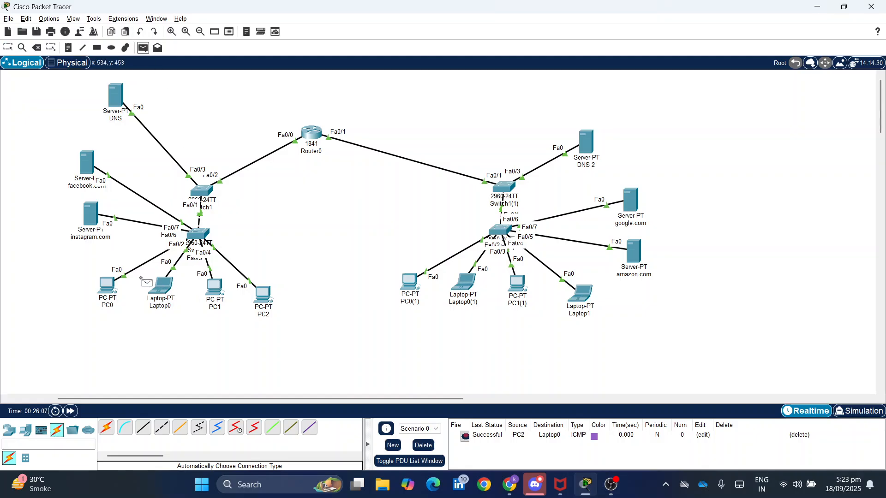
pyautogui.click(103, 287)
pyautogui.click(86, 170)
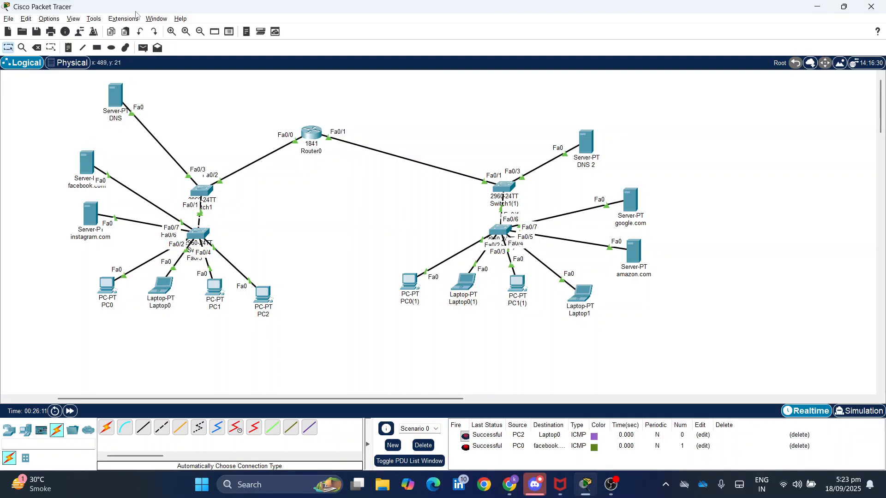
# Send simple PDUs across branches from PC0 to the google.com server and from Laptop0 to the amazon.com server.
pyautogui.click(143, 48)
pyautogui.click(108, 286)
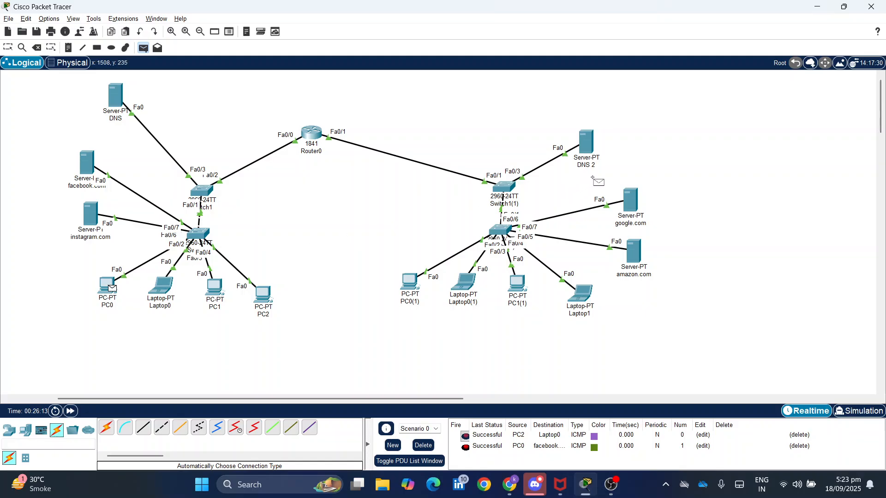
pyautogui.click(632, 193)
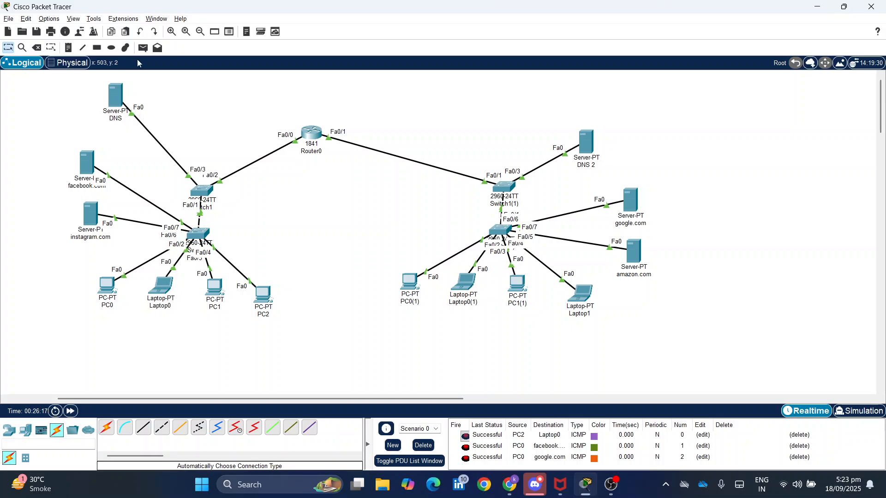
pyautogui.click(143, 47)
pyautogui.click(164, 286)
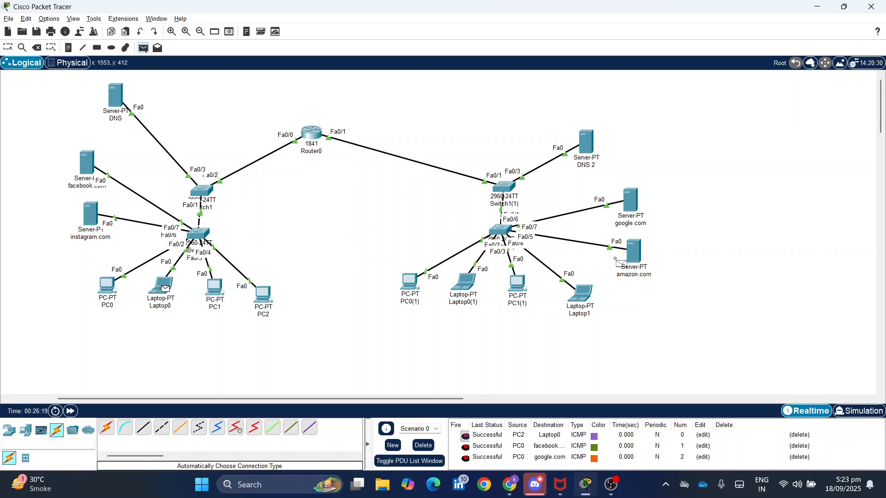
pyautogui.click(636, 254)
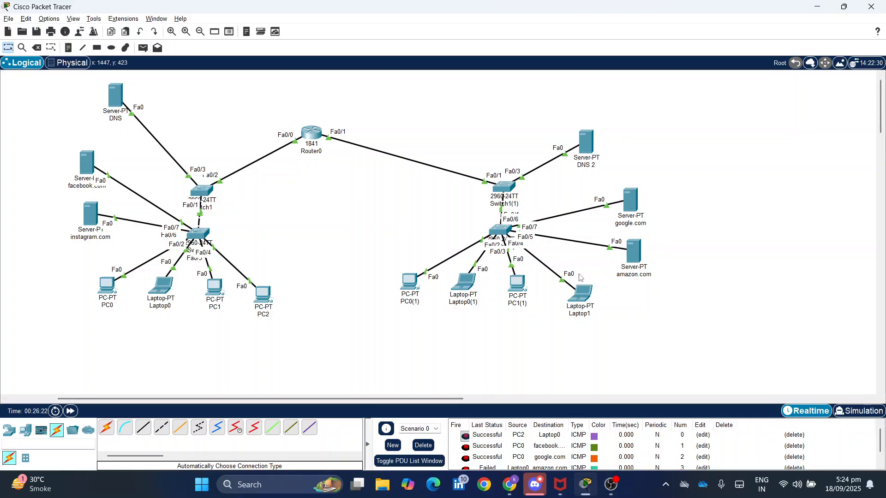
# Check the amazon.com server's gateway, DNS and FastEthernet0 IP configuration, and close its window.
pyautogui.click(634, 252)
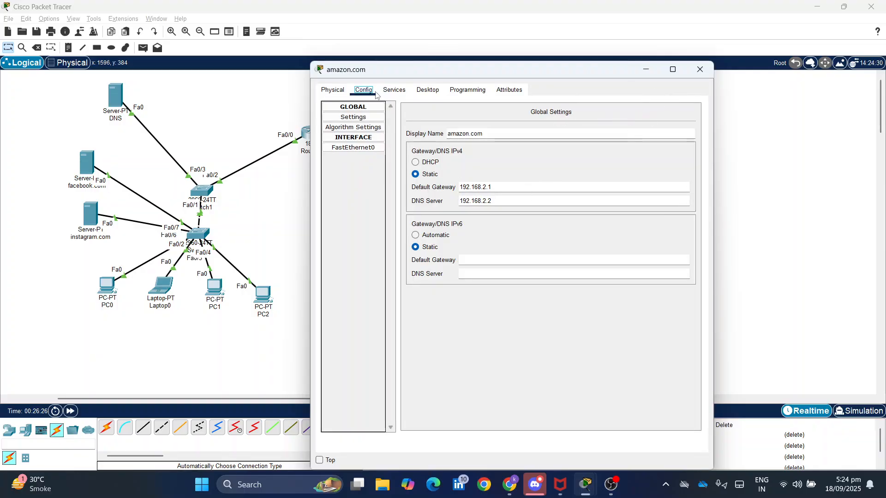
pyautogui.click(395, 89)
pyautogui.click(364, 90)
pyautogui.click(336, 148)
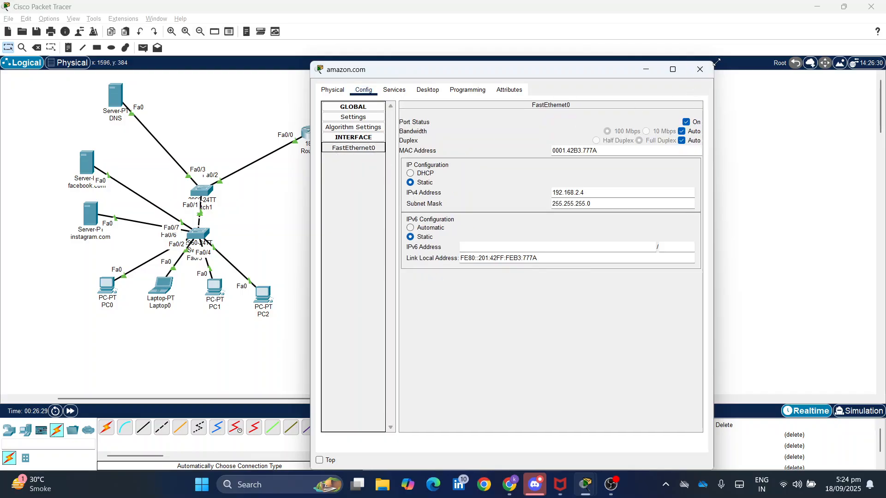
pyautogui.click(700, 69)
# Send simple PDUs from PC2 and from PC0 to the amazon.com server and check their status in the PDU list.
pyautogui.click(143, 48)
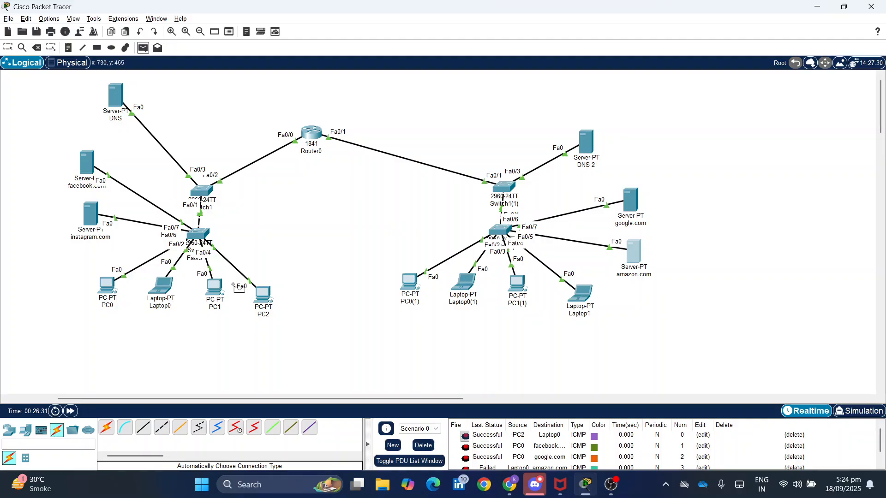
pyautogui.press('Escape')
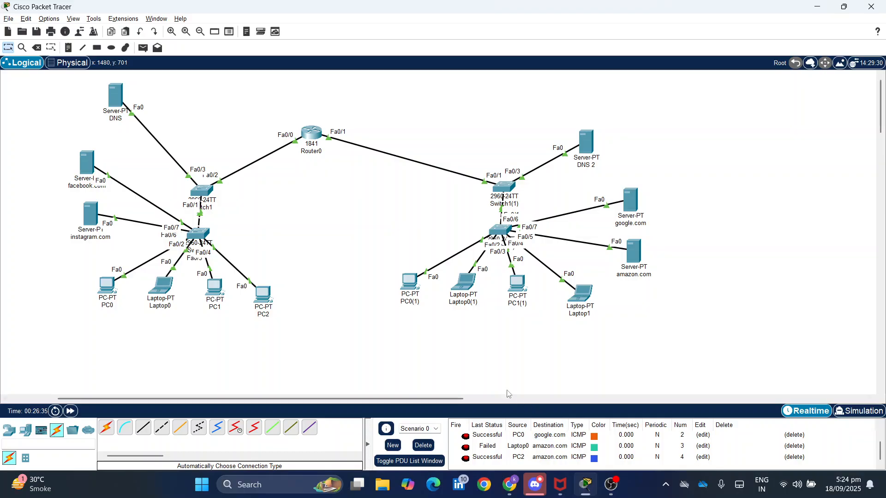
pyautogui.click(142, 48)
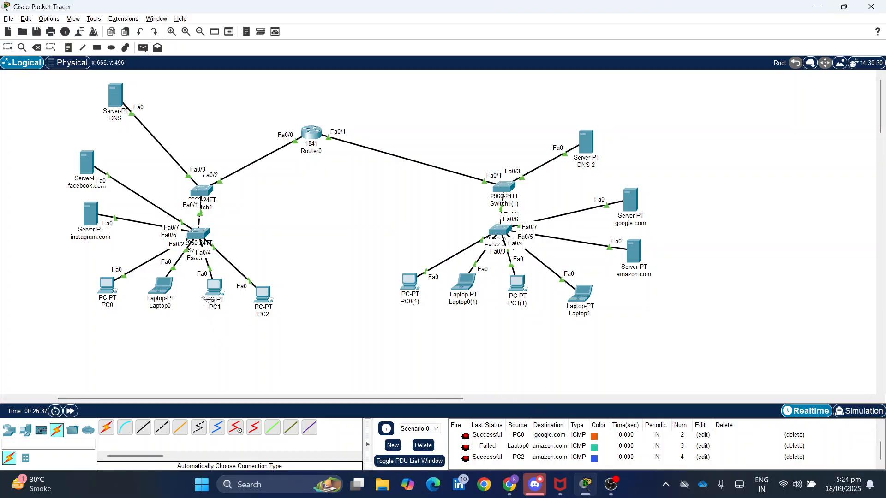
pyautogui.press('Escape')
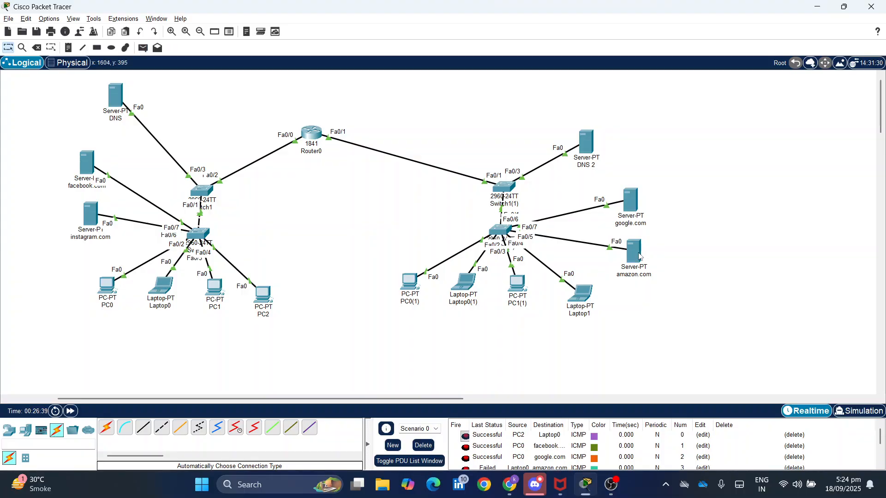
pyautogui.scroll(-1, 522, 442)
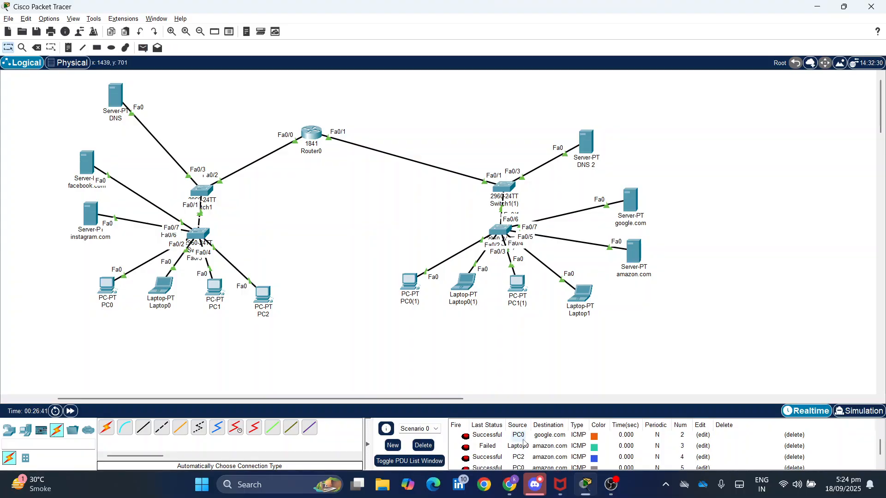
pyautogui.scroll(-1, 522, 442)
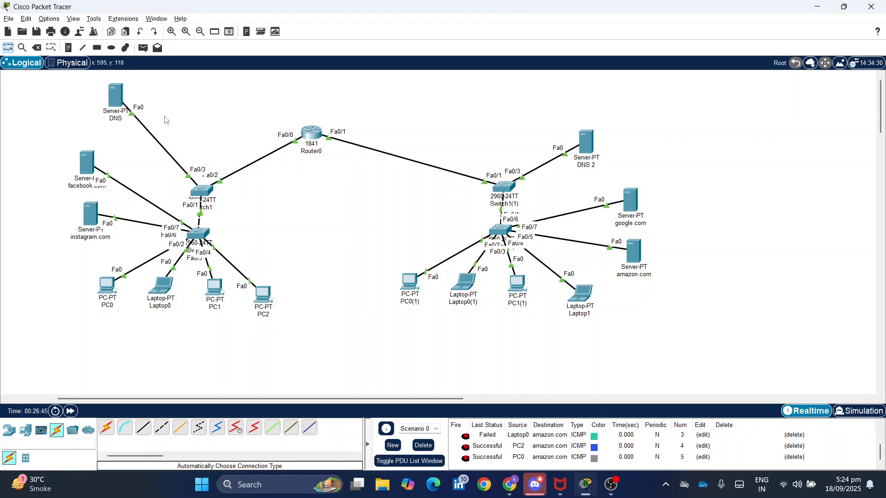
# Send a simple PDU from Laptop0 to the google.com server and check its status.
pyautogui.click(140, 53)
pyautogui.click(162, 283)
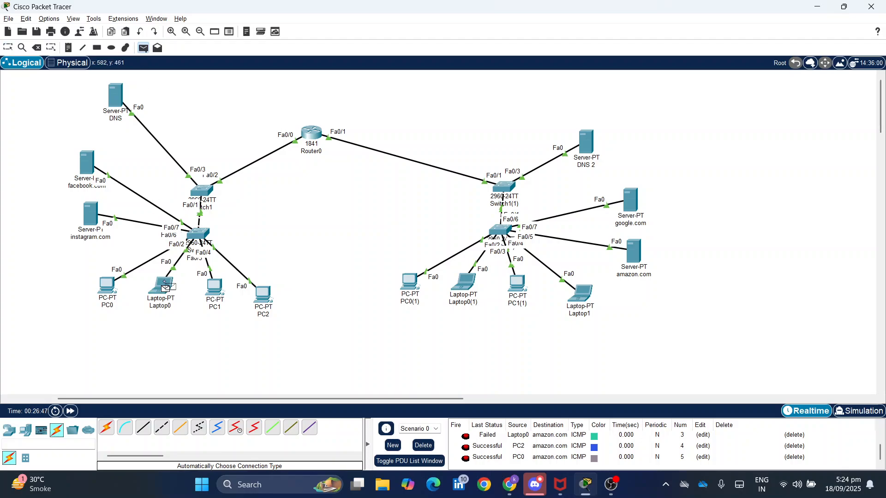
pyautogui.click(632, 203)
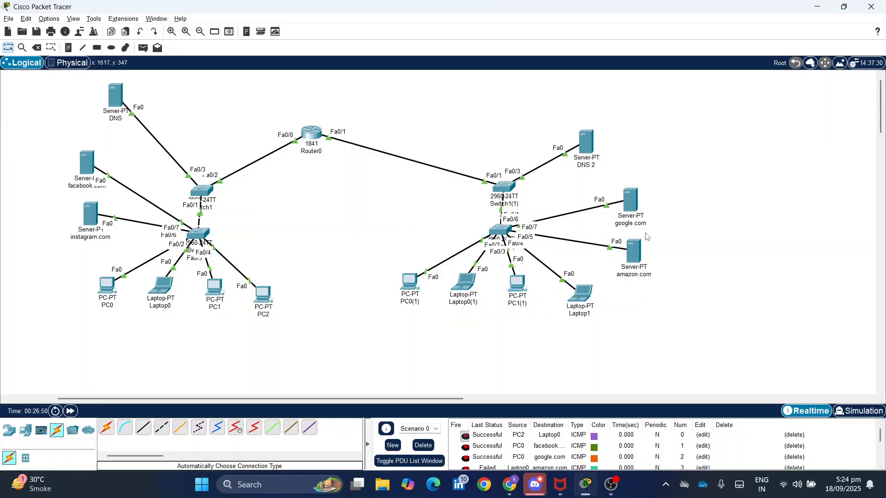
pyautogui.hscroll(2, 607, 386)
pyautogui.scroll(-2, 581, 444)
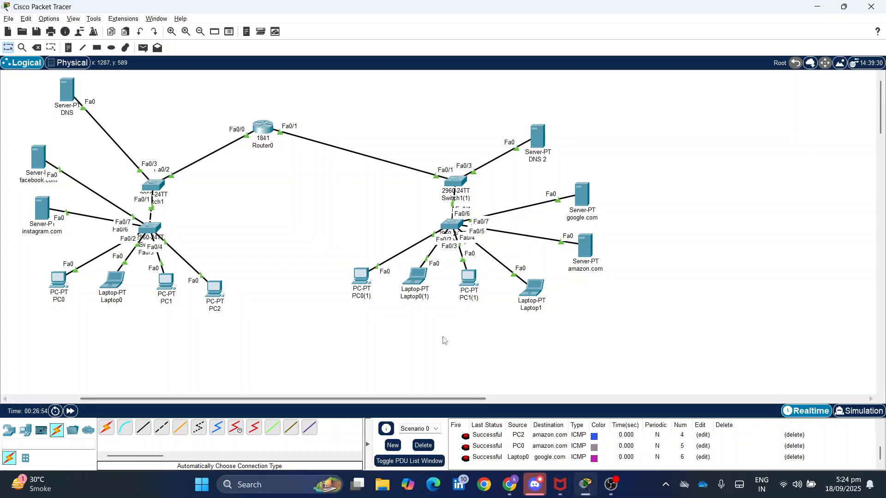
# Switch to simulation mode and delete all PDUs from Scenario 0.
pyautogui.hscroll(-3, 433, 336)
pyautogui.scroll(1, 438, 339)
pyautogui.hscroll(2, 420, 402)
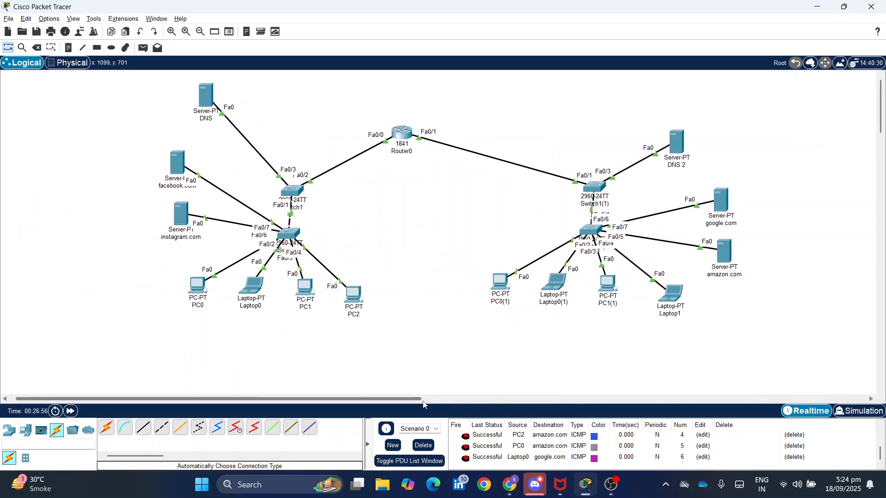
pyautogui.click(860, 410)
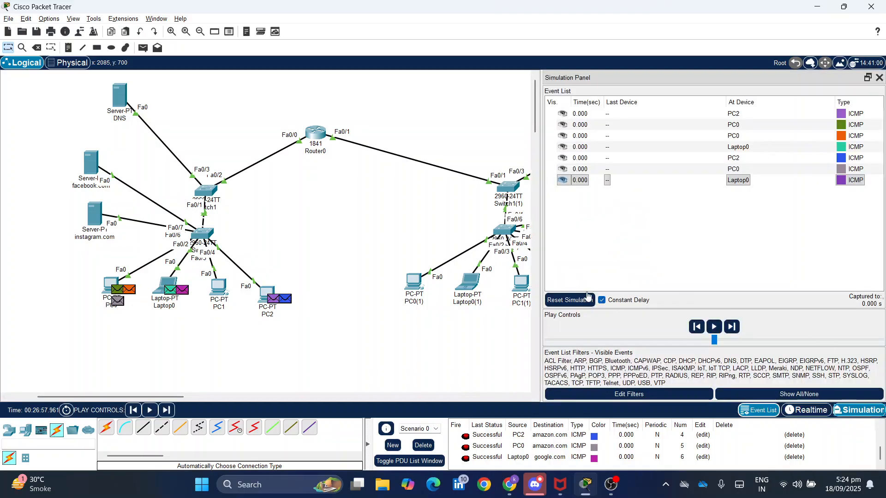
pyautogui.hscroll(3, 377, 272)
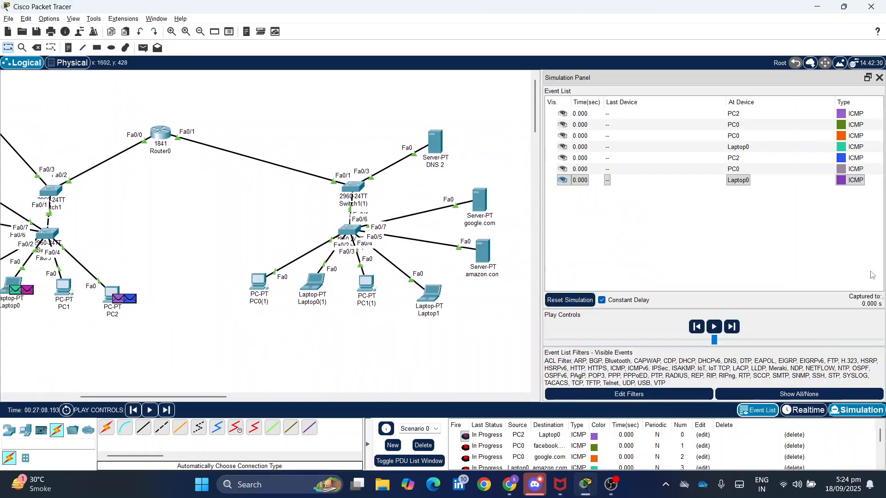
pyautogui.click(423, 445)
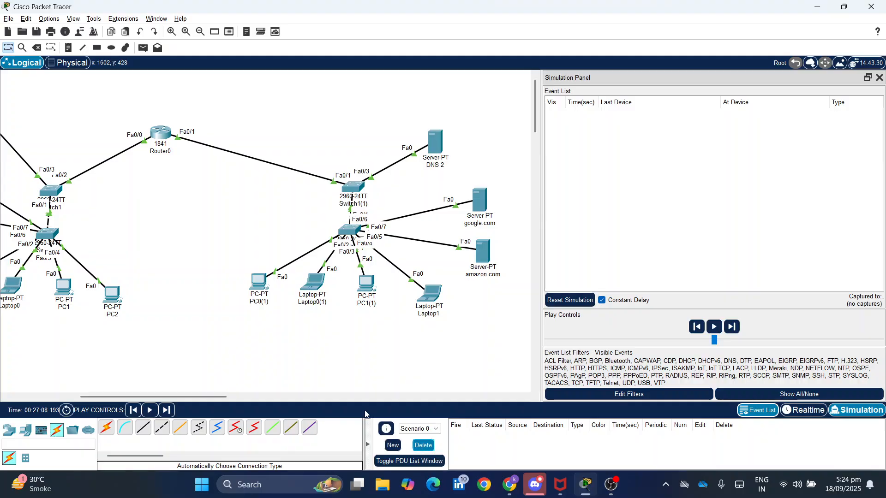
# Add a simple PDU from PC2 to the amazon.com server in the other branch.
pyautogui.click(143, 48)
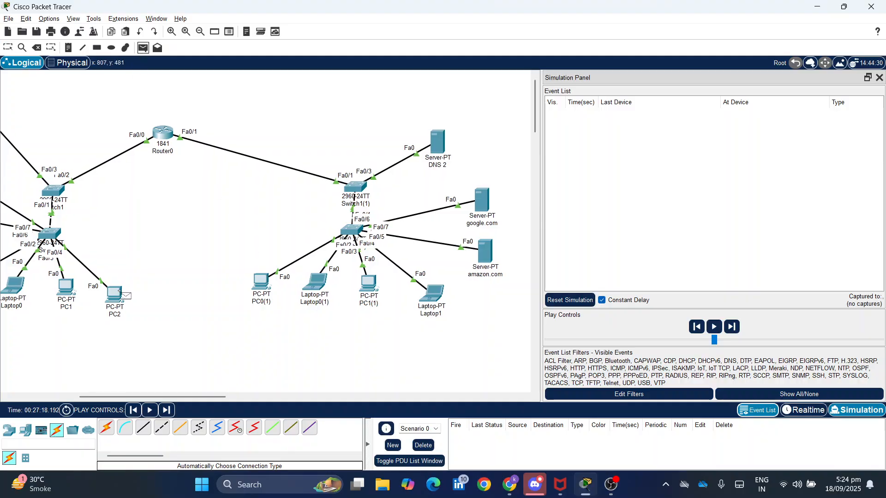
pyautogui.click(118, 292)
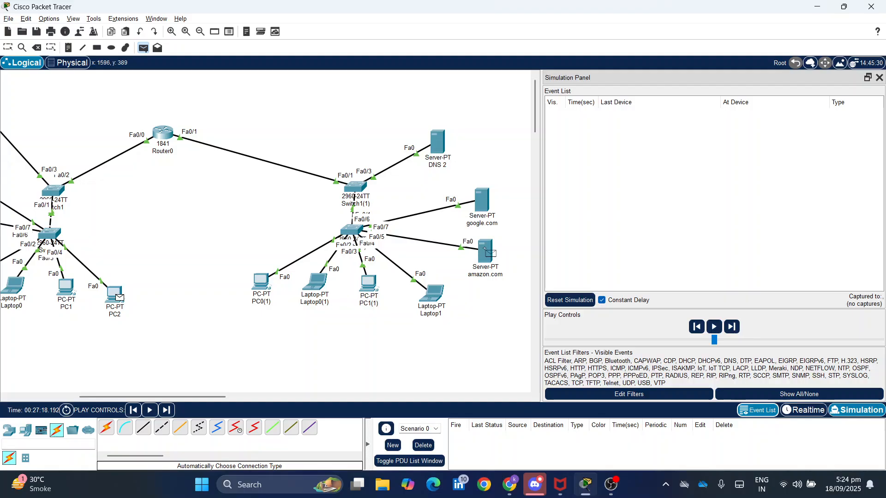
pyautogui.click(486, 250)
# Advance the simulation event by event to follow the PDU from PC2 to amazon.com and its reply back to PC2.
pyautogui.click(732, 327)
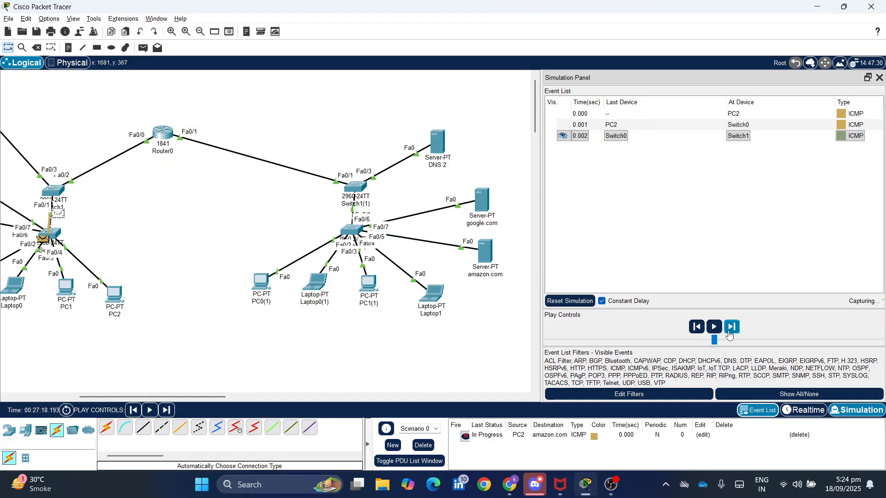
pyautogui.click(731, 326)
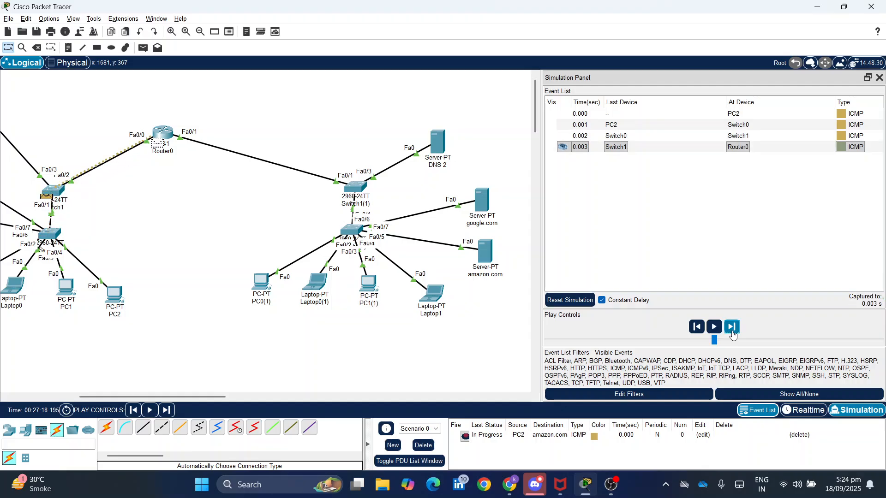
pyautogui.click(733, 333)
pyautogui.click(735, 333)
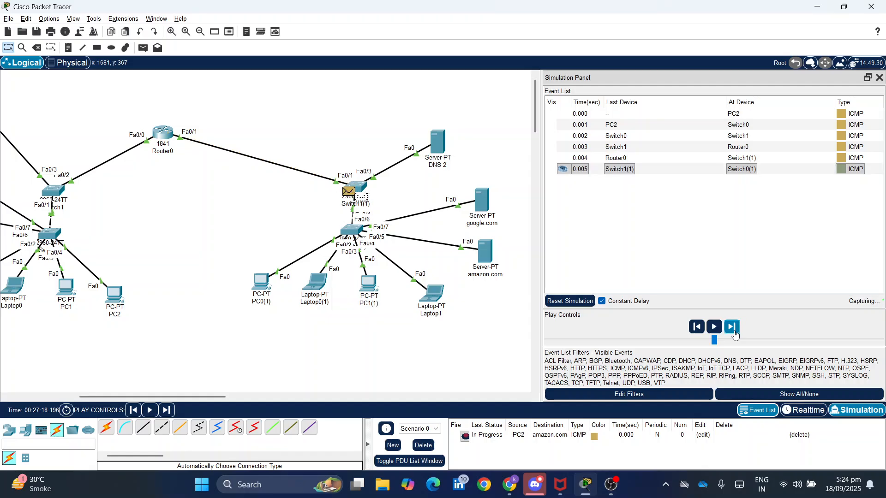
pyautogui.click(736, 333)
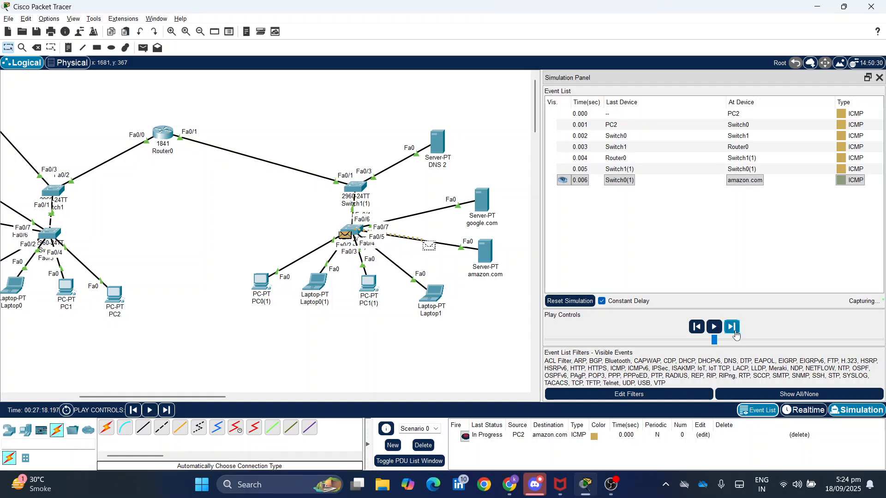
pyautogui.click(736, 334)
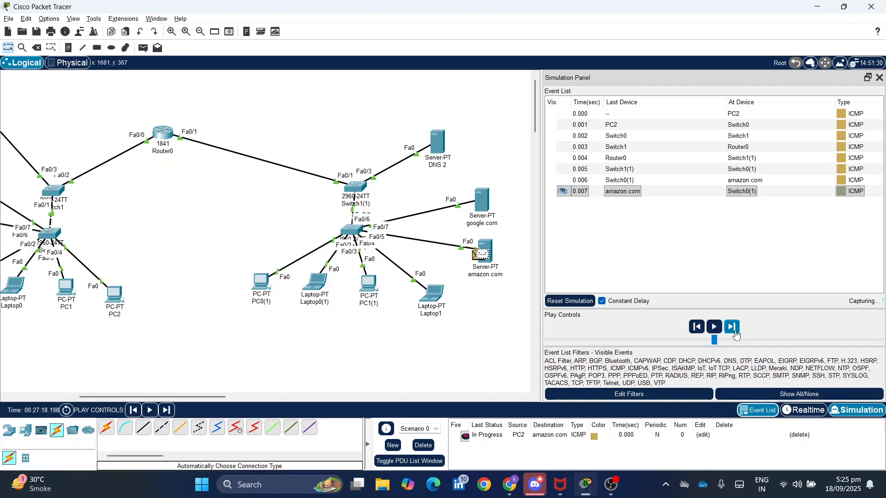
pyautogui.click(736, 333)
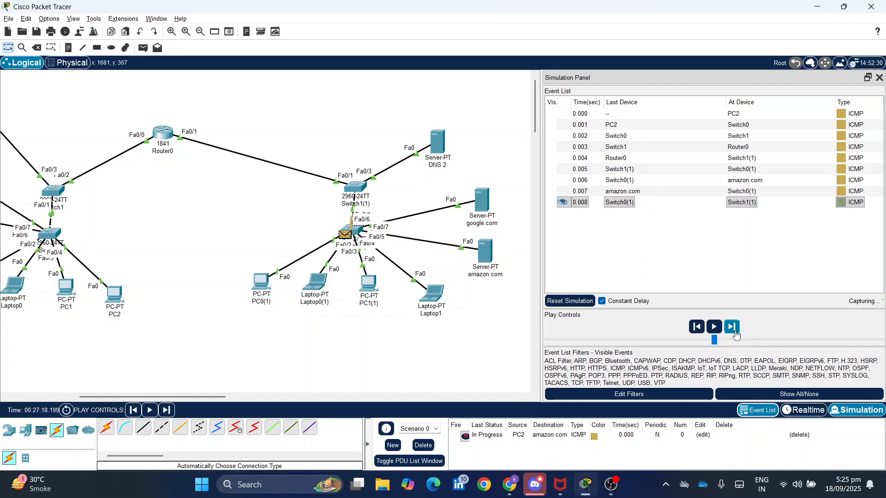
pyautogui.click(732, 327)
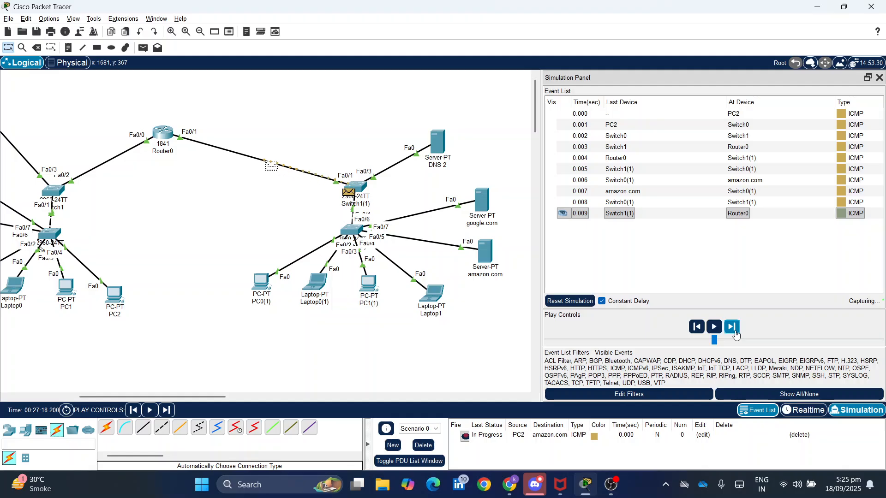
pyautogui.click(736, 333)
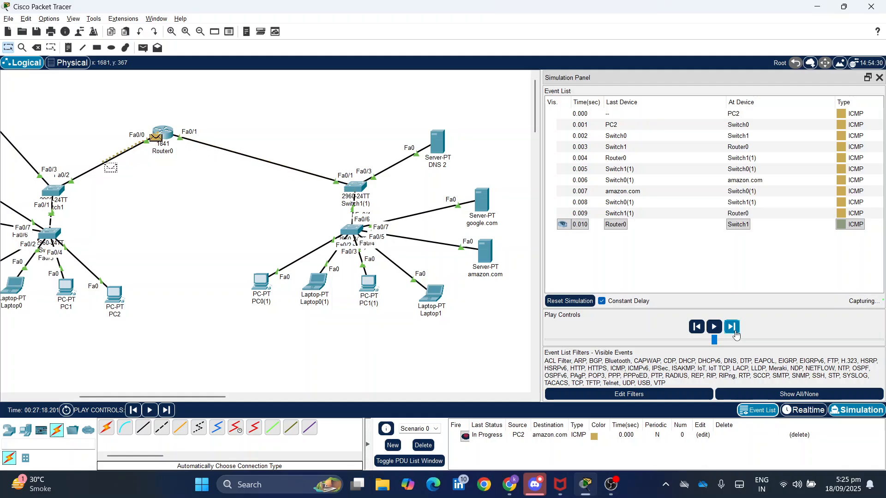
pyautogui.click(735, 334)
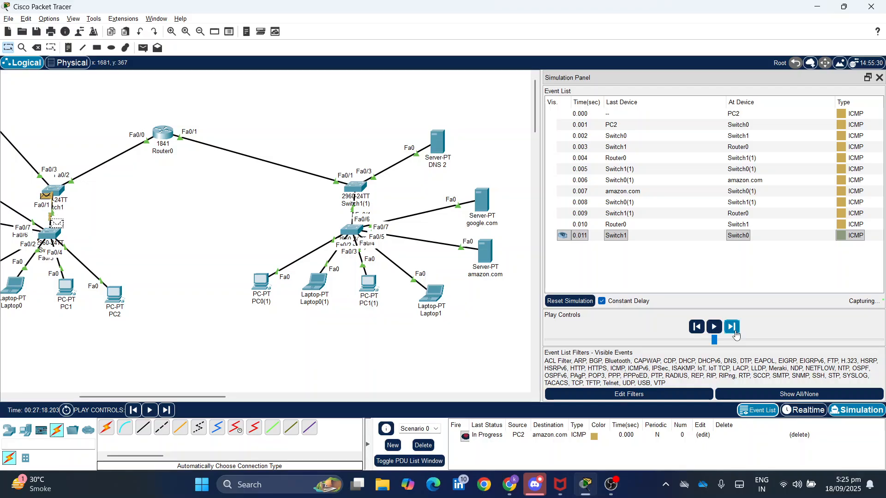
pyautogui.click(736, 334)
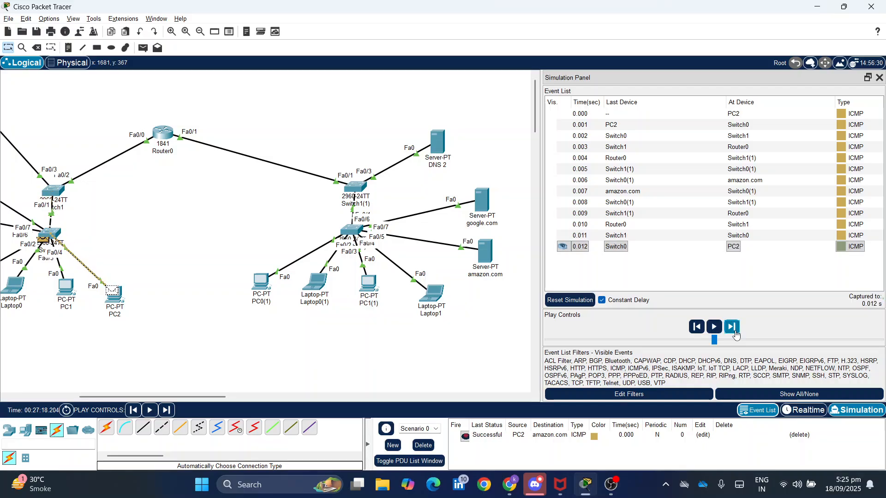